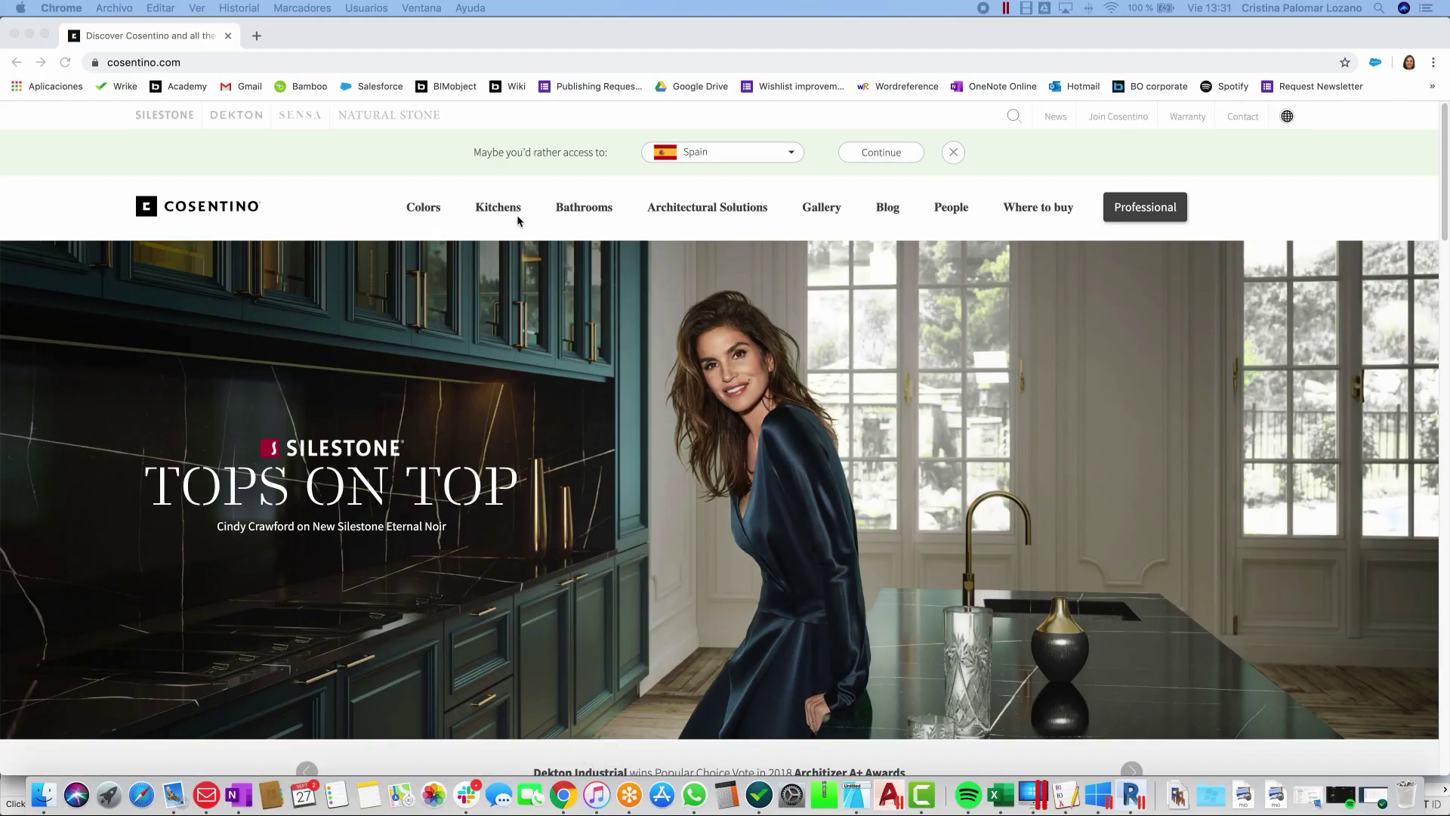
# - Browse Cosentino's Kitchens > Kitchen Sinks page for the unique Integrity sink models
pyautogui.click(507, 214)
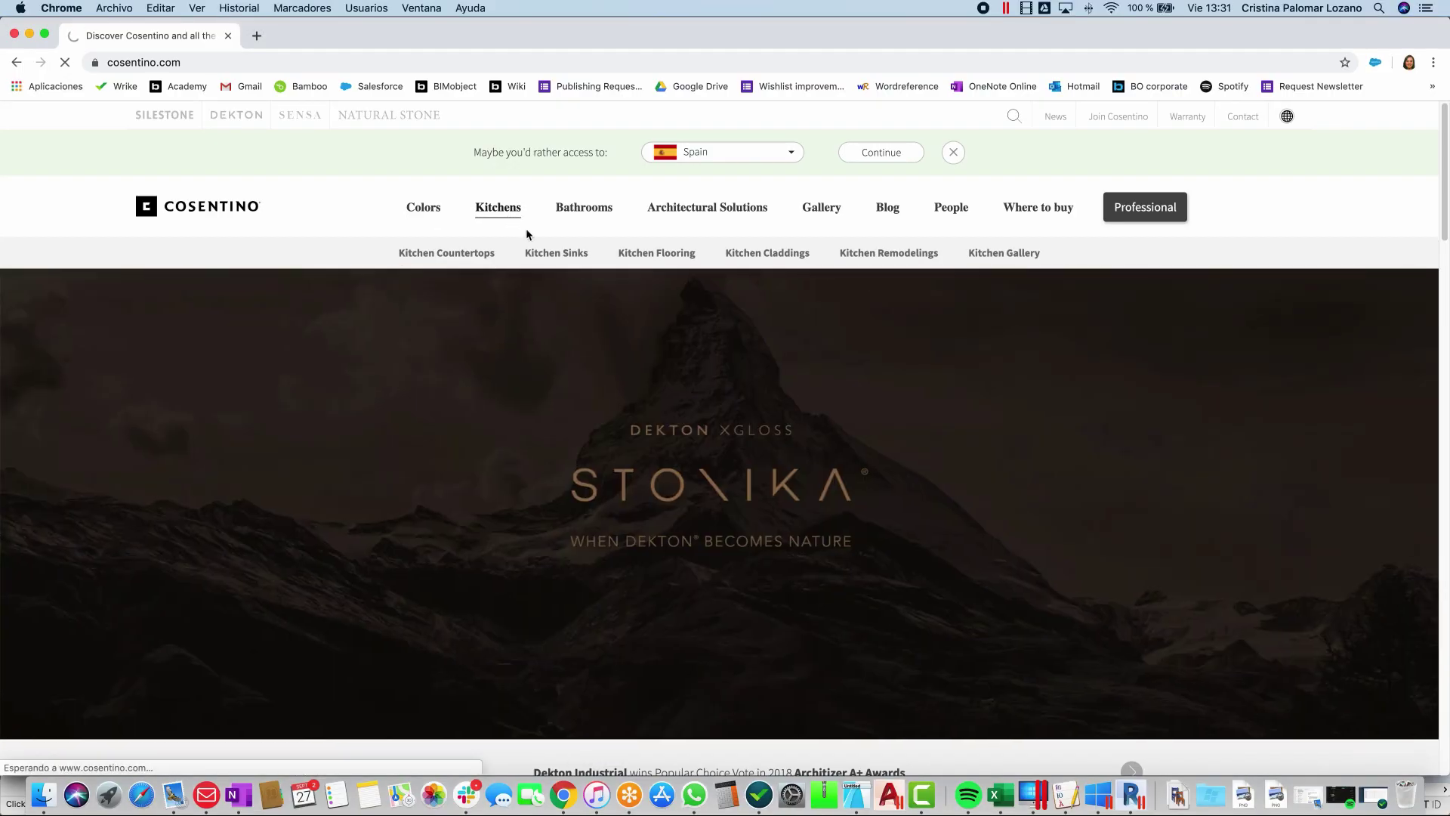
pyautogui.click(576, 254)
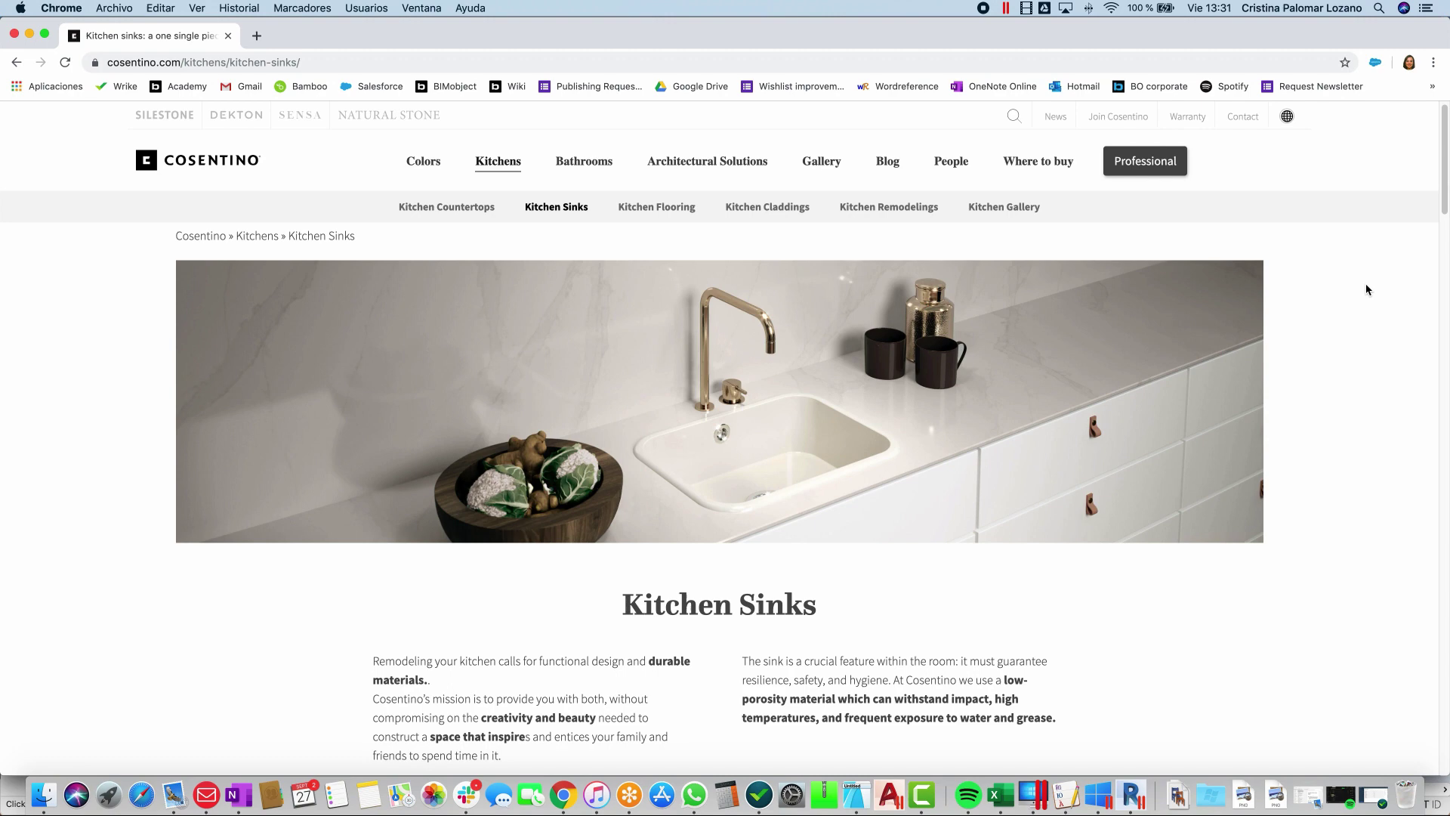
pyautogui.scroll(-5, 1365, 283)
pyautogui.scroll(-2, 1373, 307)
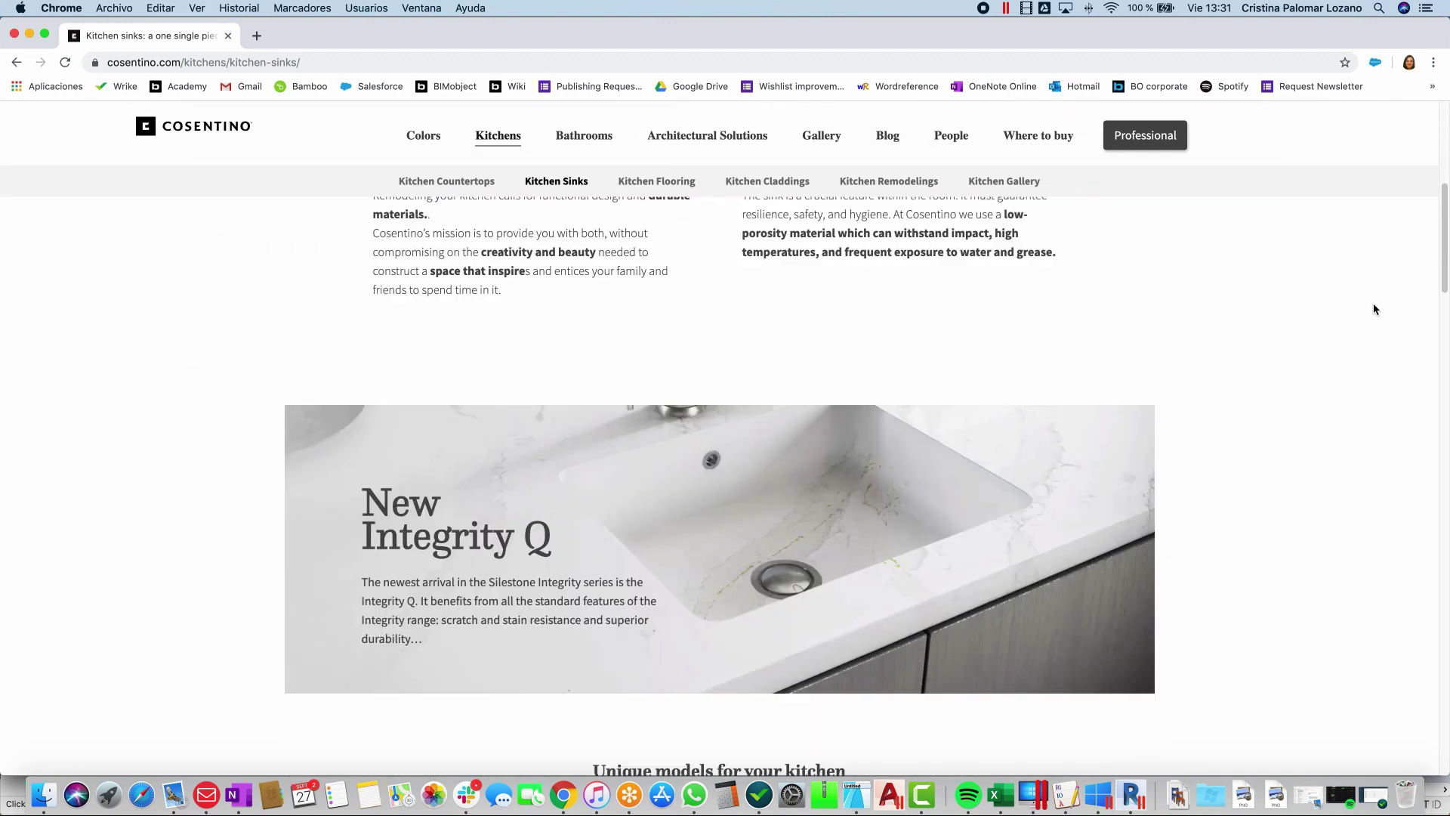
pyautogui.scroll(-3, 1373, 308)
pyautogui.scroll(-4, 1373, 307)
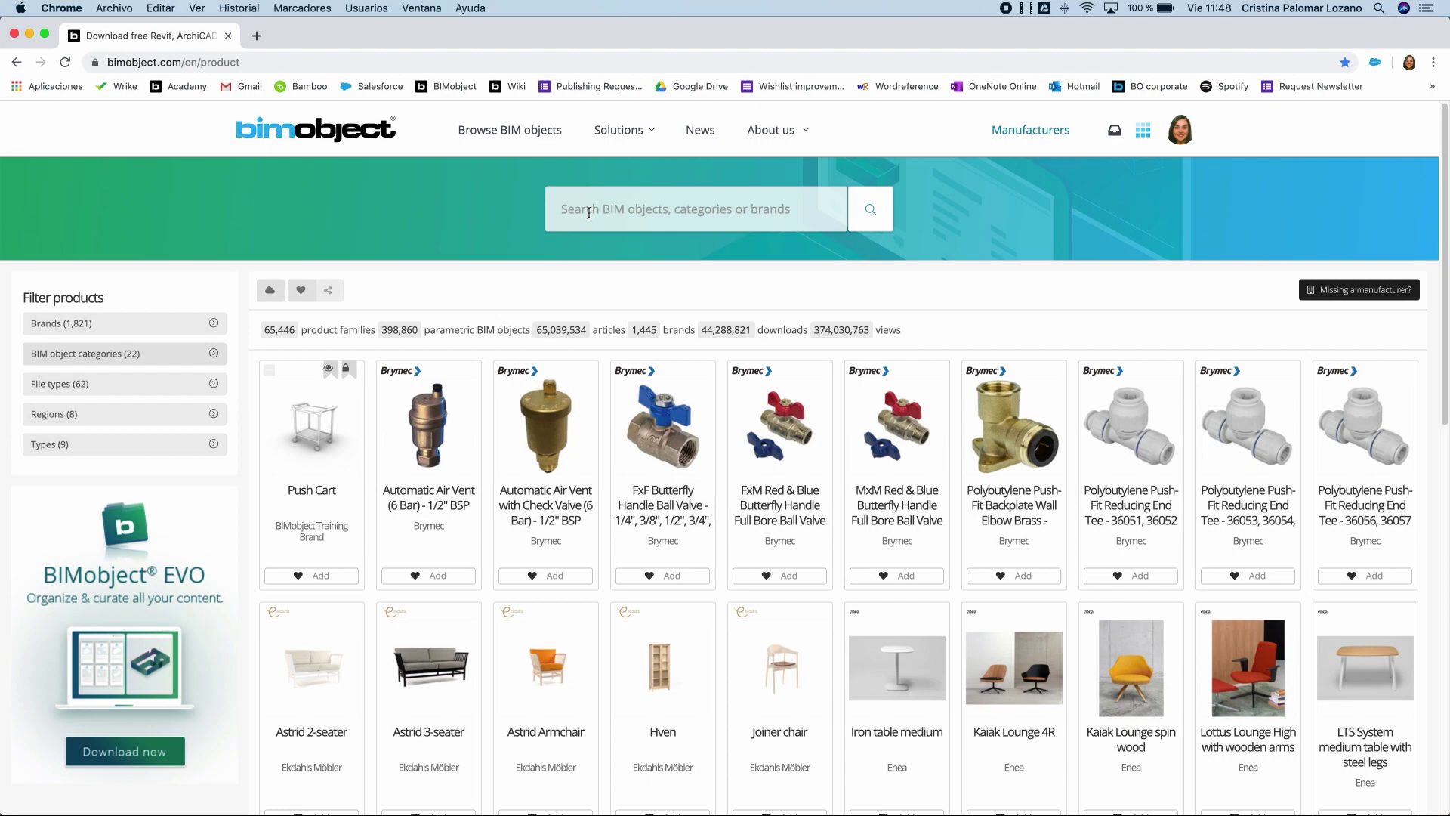
# - Filter BIMobject to Cosentino brand sinks and open the Integrity DUE (L) product
pyautogui.click(589, 212)
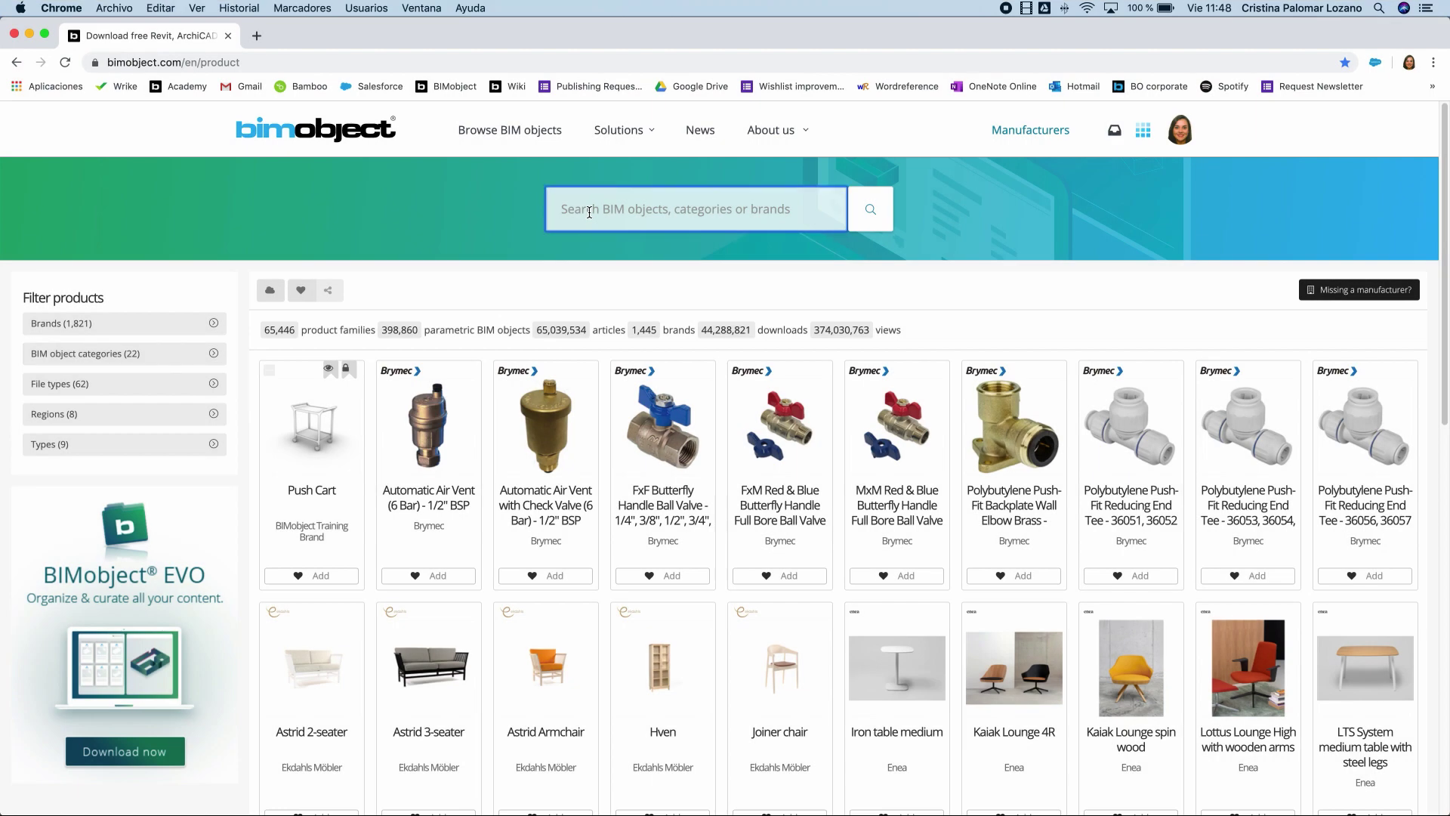
pyautogui.write('Cosentino')
pyautogui.click(587, 314)
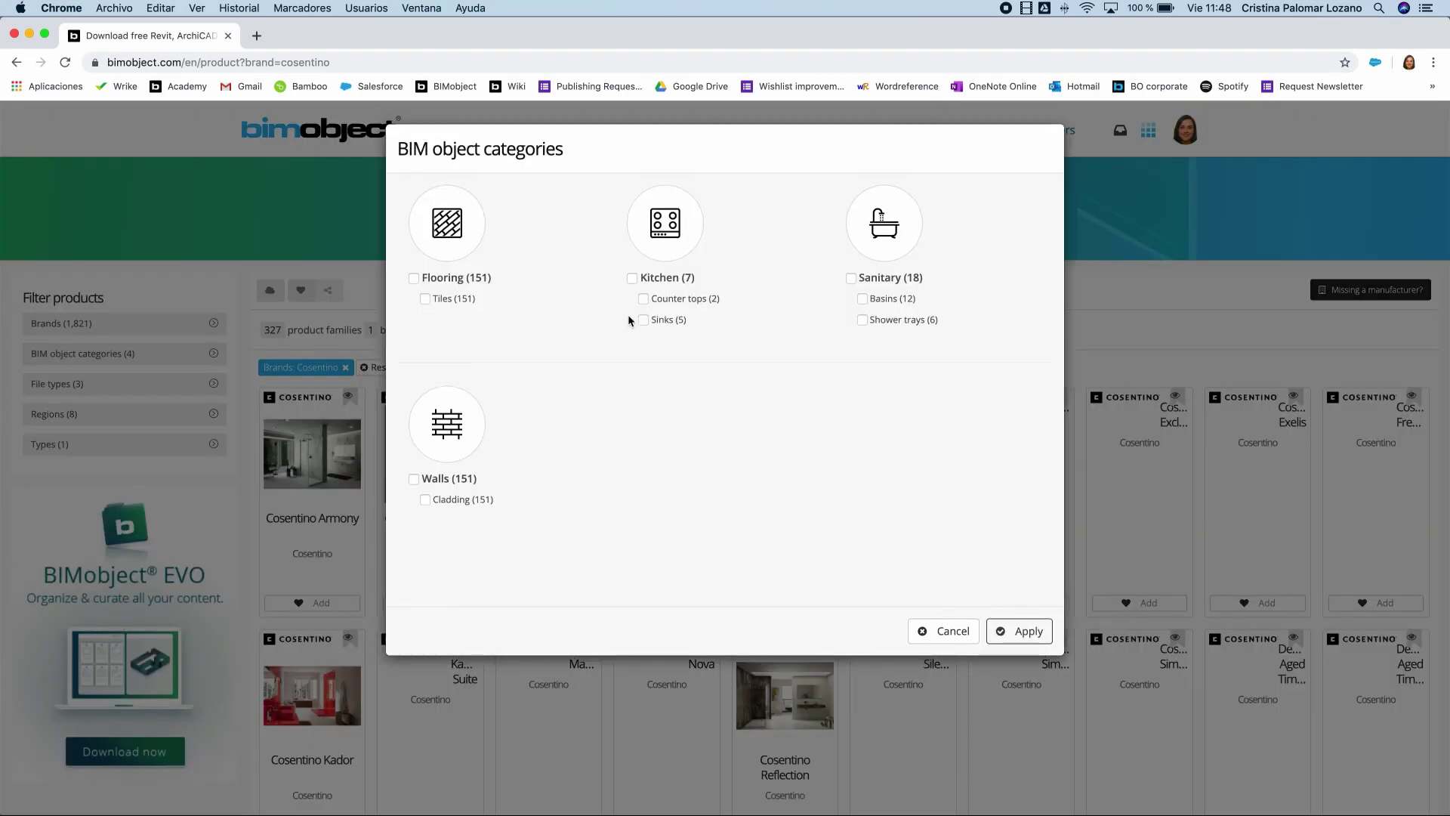
pyautogui.click(1010, 637)
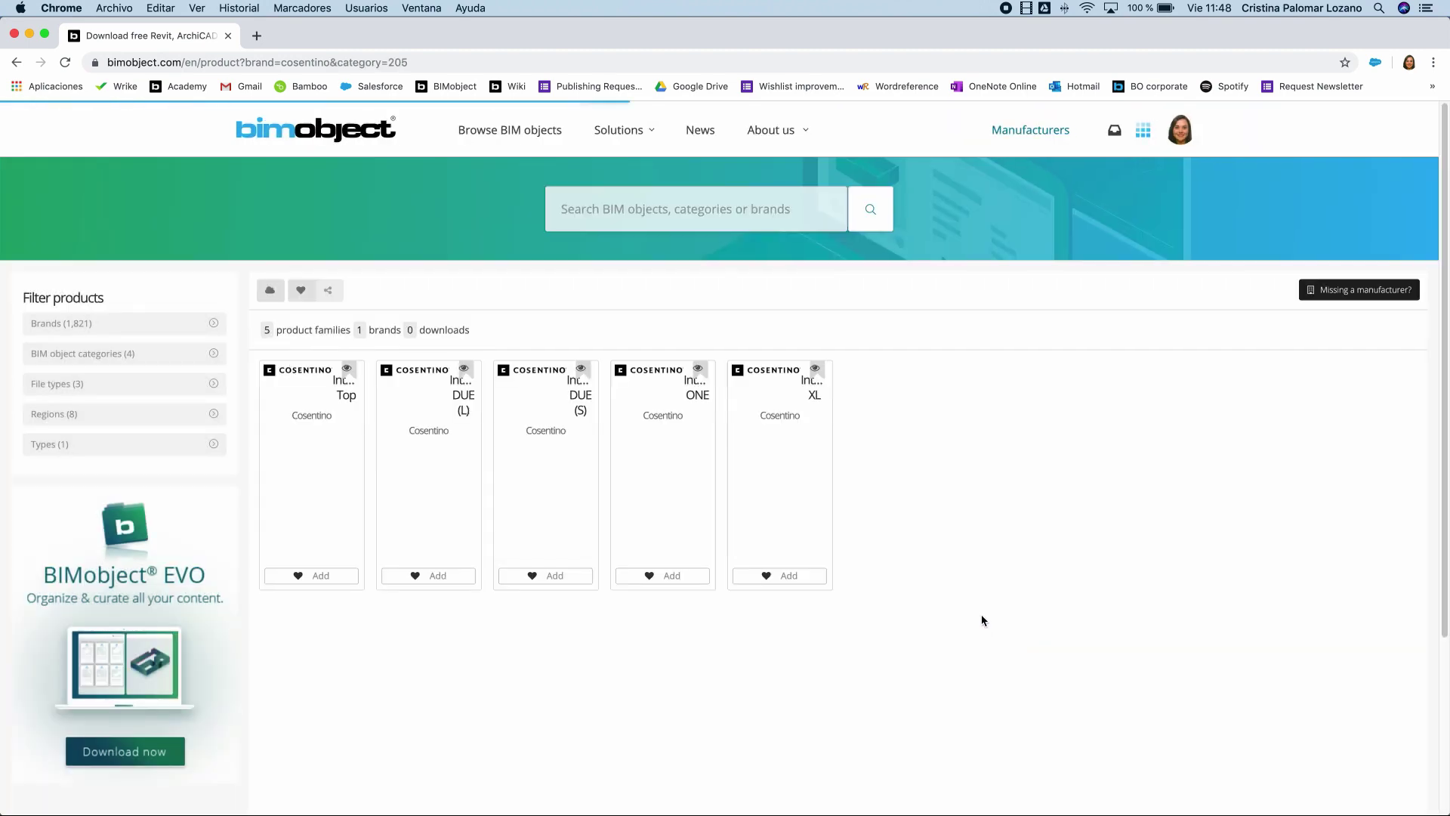
pyautogui.click(435, 522)
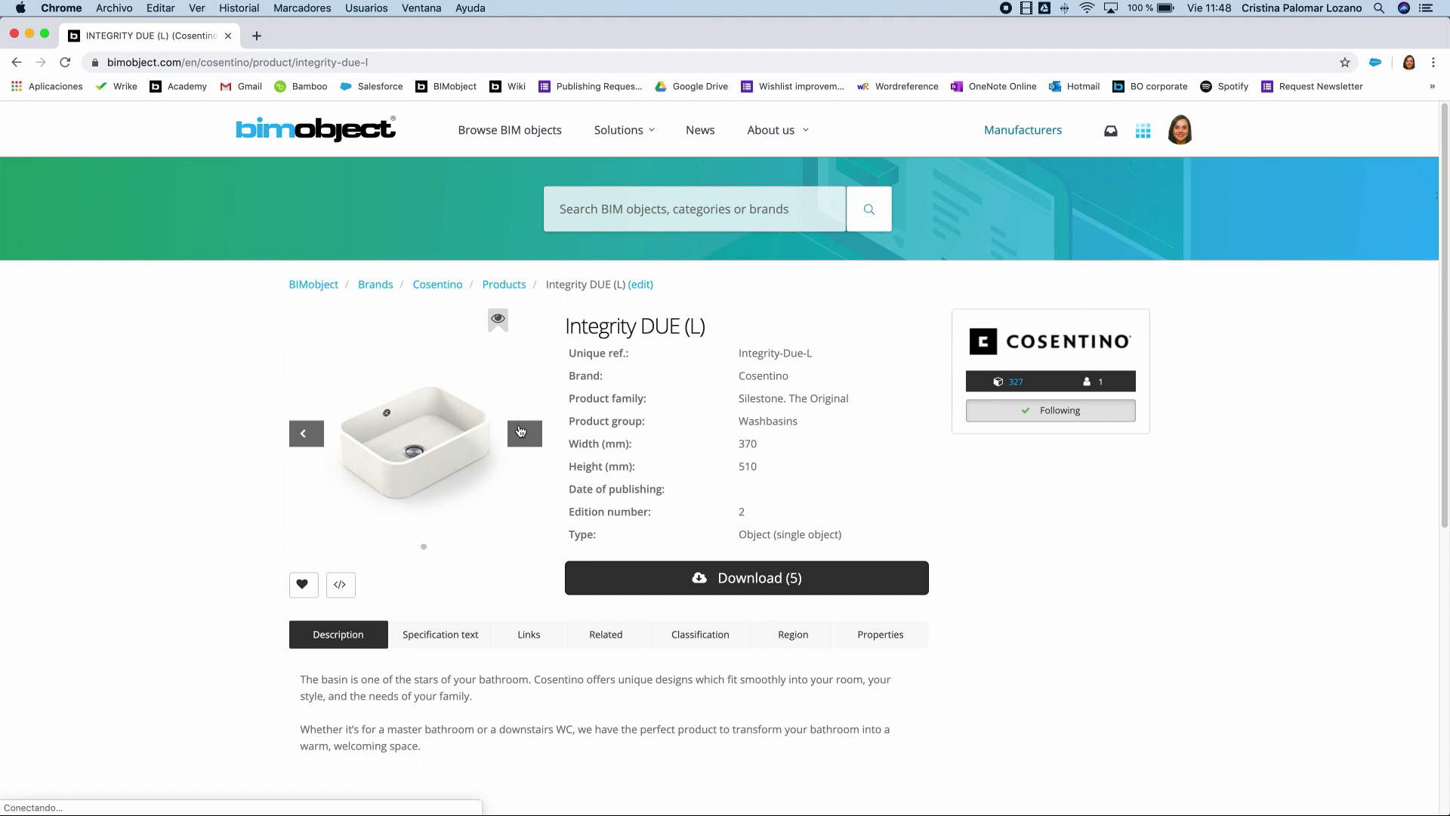
# - Review DUE (L) images and its Specification, Links, Related, Classification, Region and Properties tabs
pyautogui.click(523, 438)
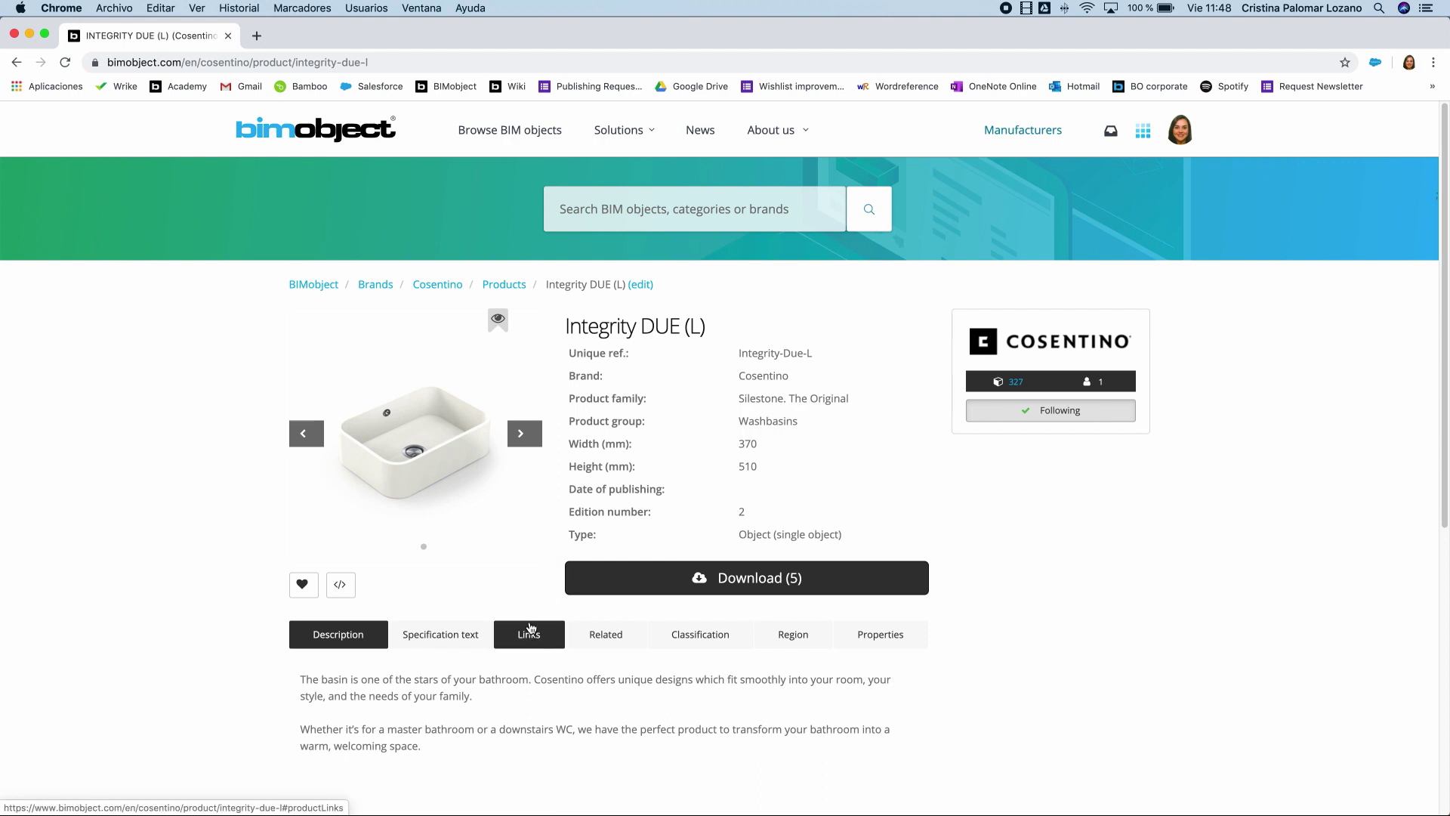
pyautogui.click(437, 642)
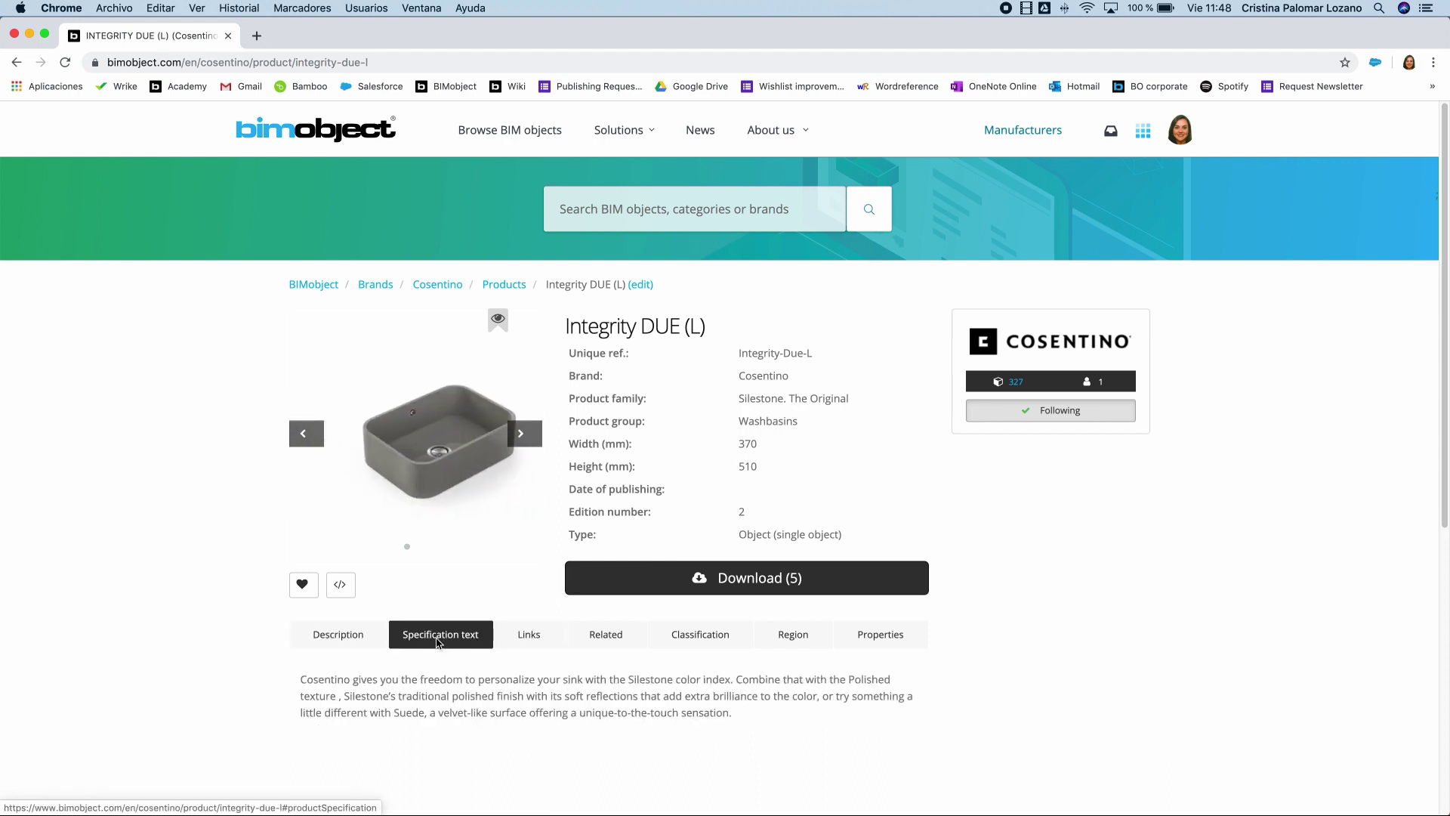
pyautogui.click(528, 634)
pyautogui.scroll(-1, 1059, 600)
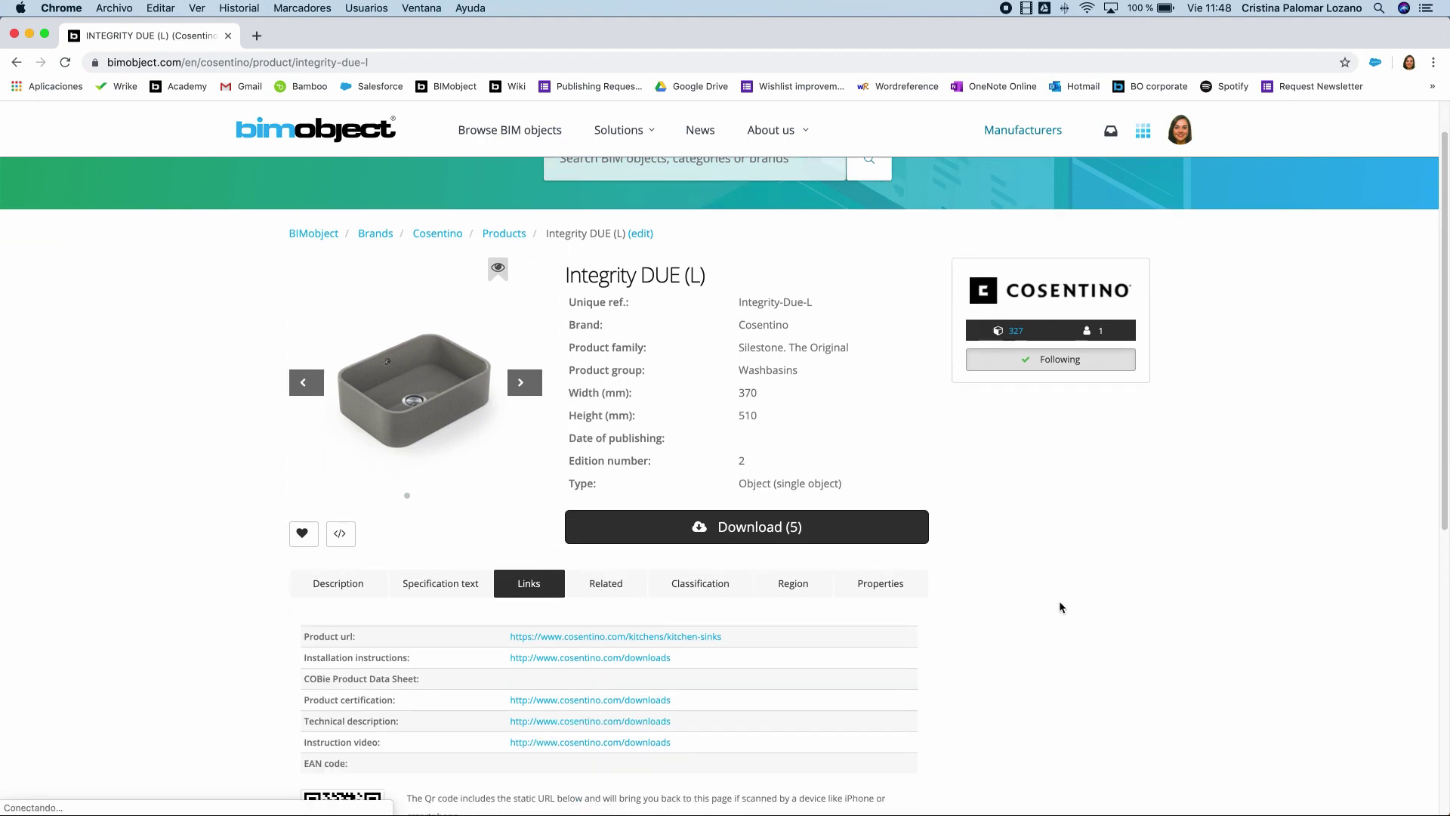
pyautogui.click(607, 591)
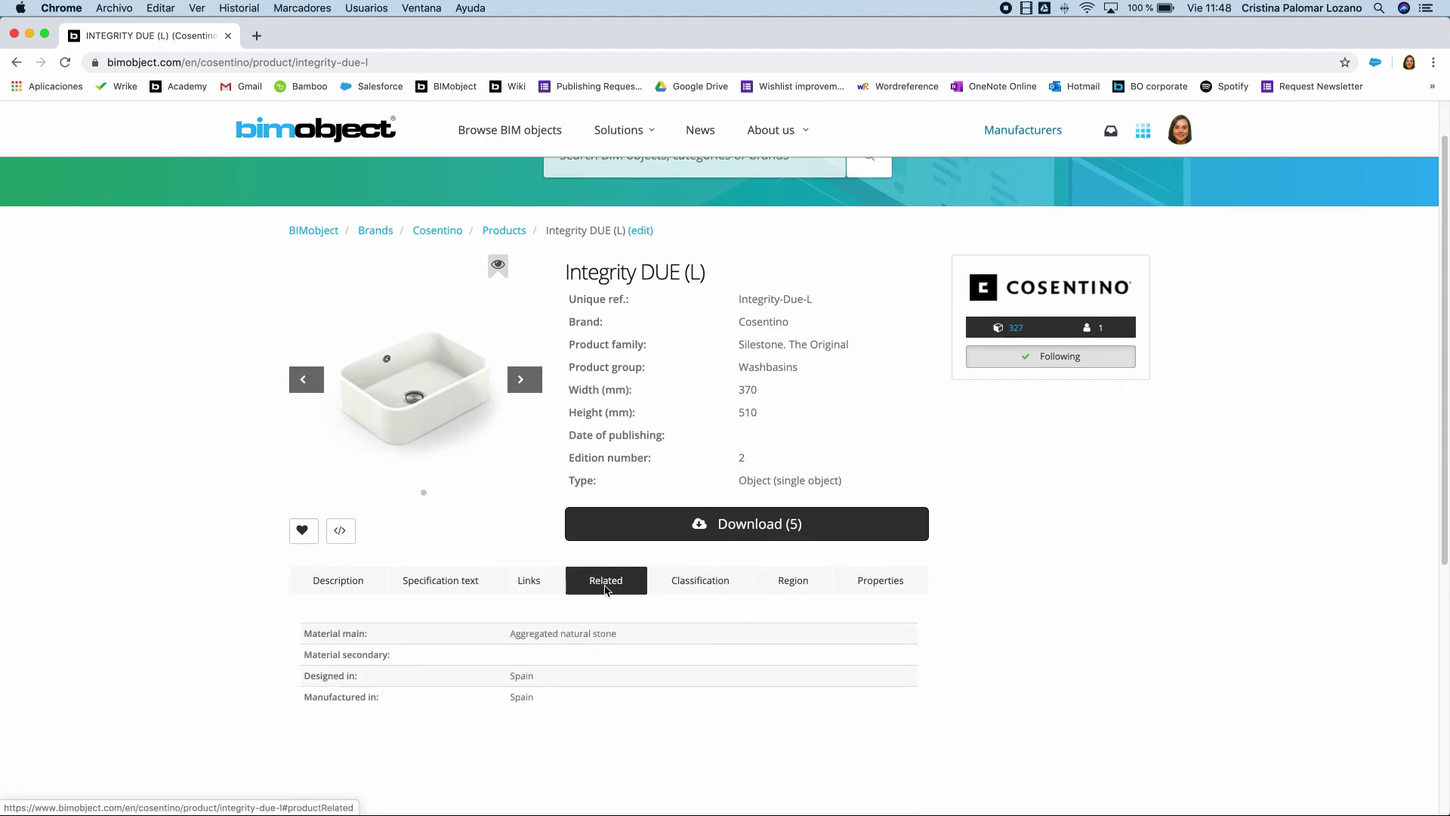
pyautogui.click(699, 582)
pyautogui.scroll(-3, 788, 589)
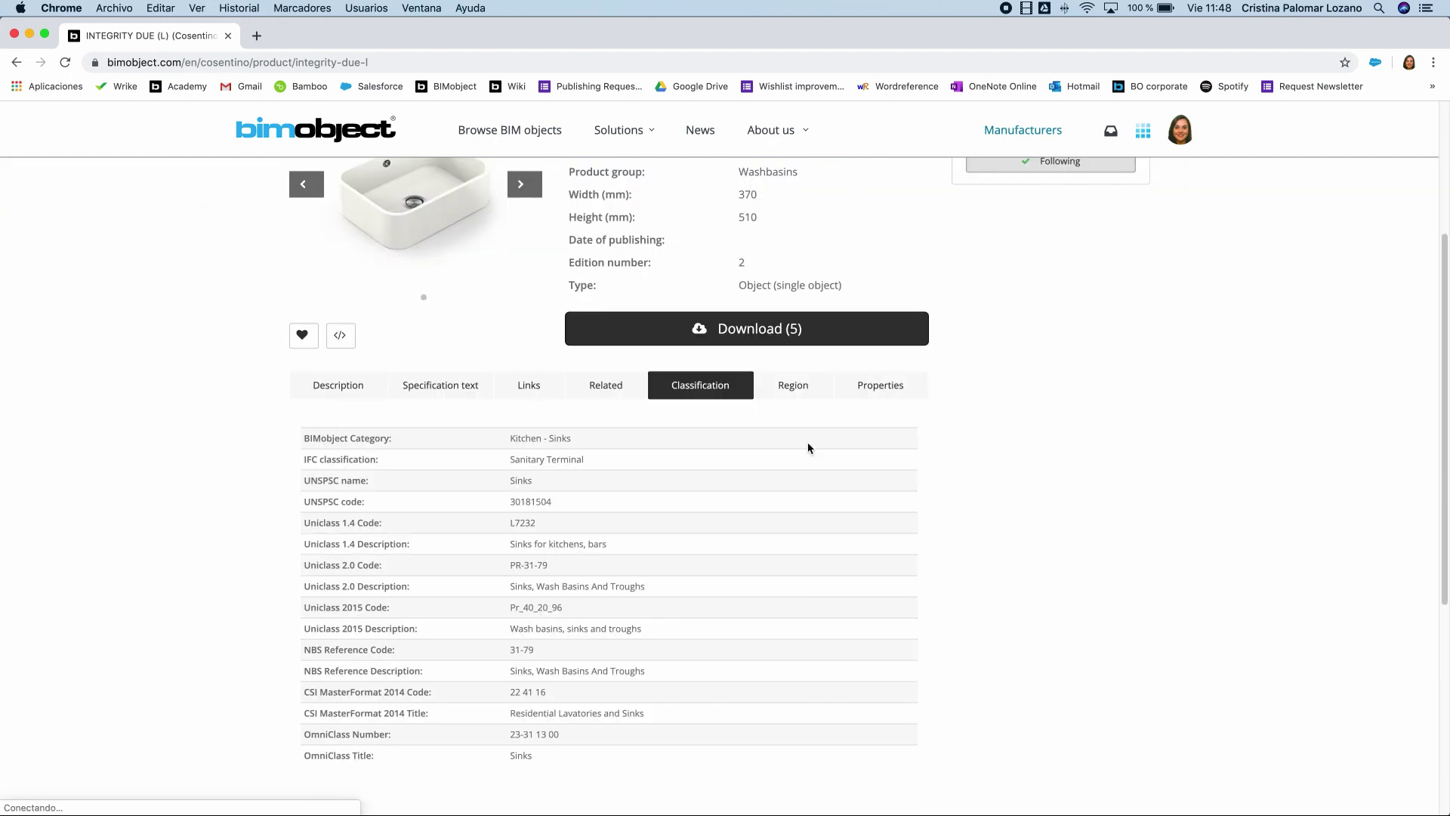
pyautogui.click(794, 386)
pyautogui.click(884, 389)
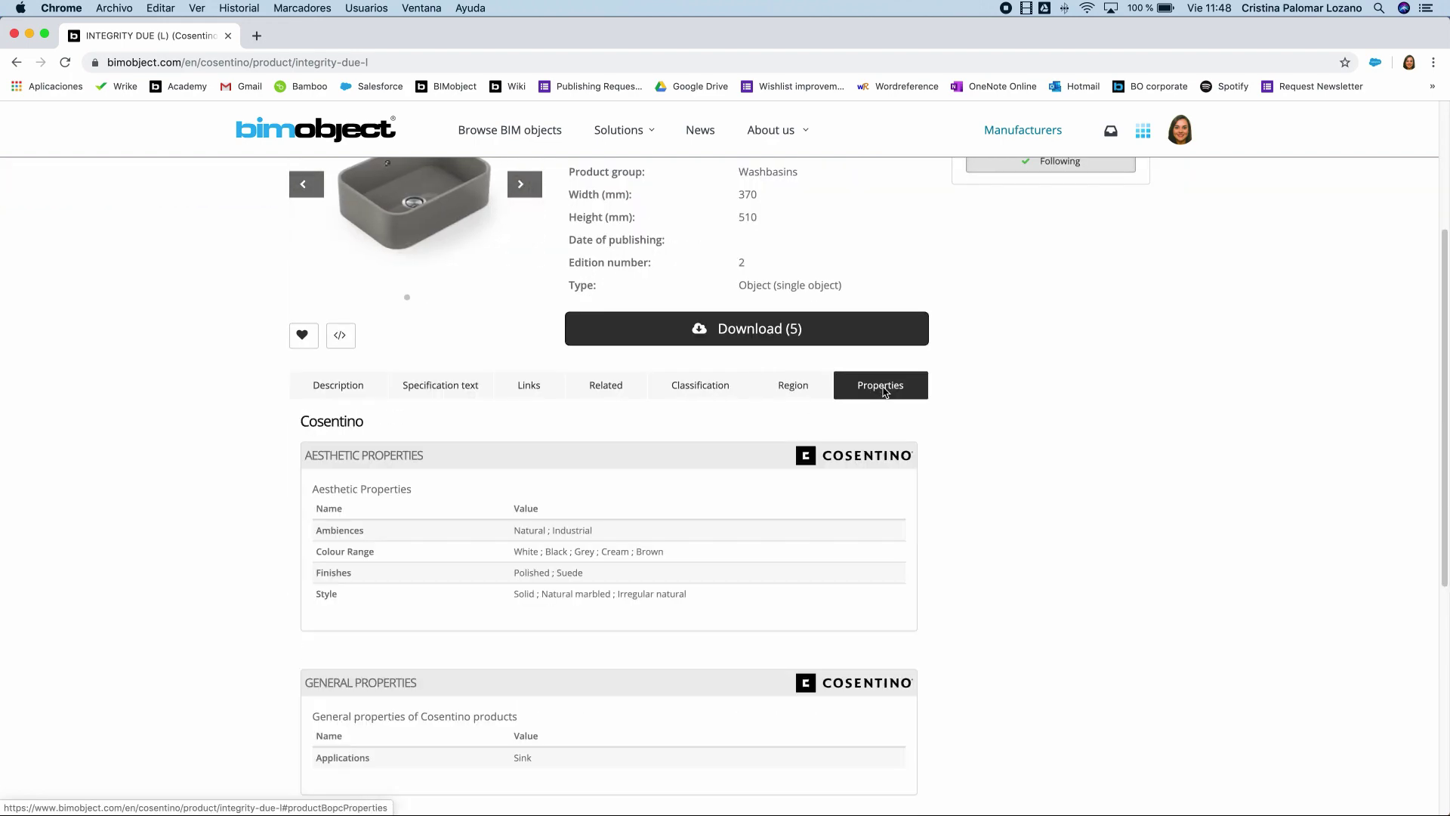
pyautogui.scroll(3, 989, 439)
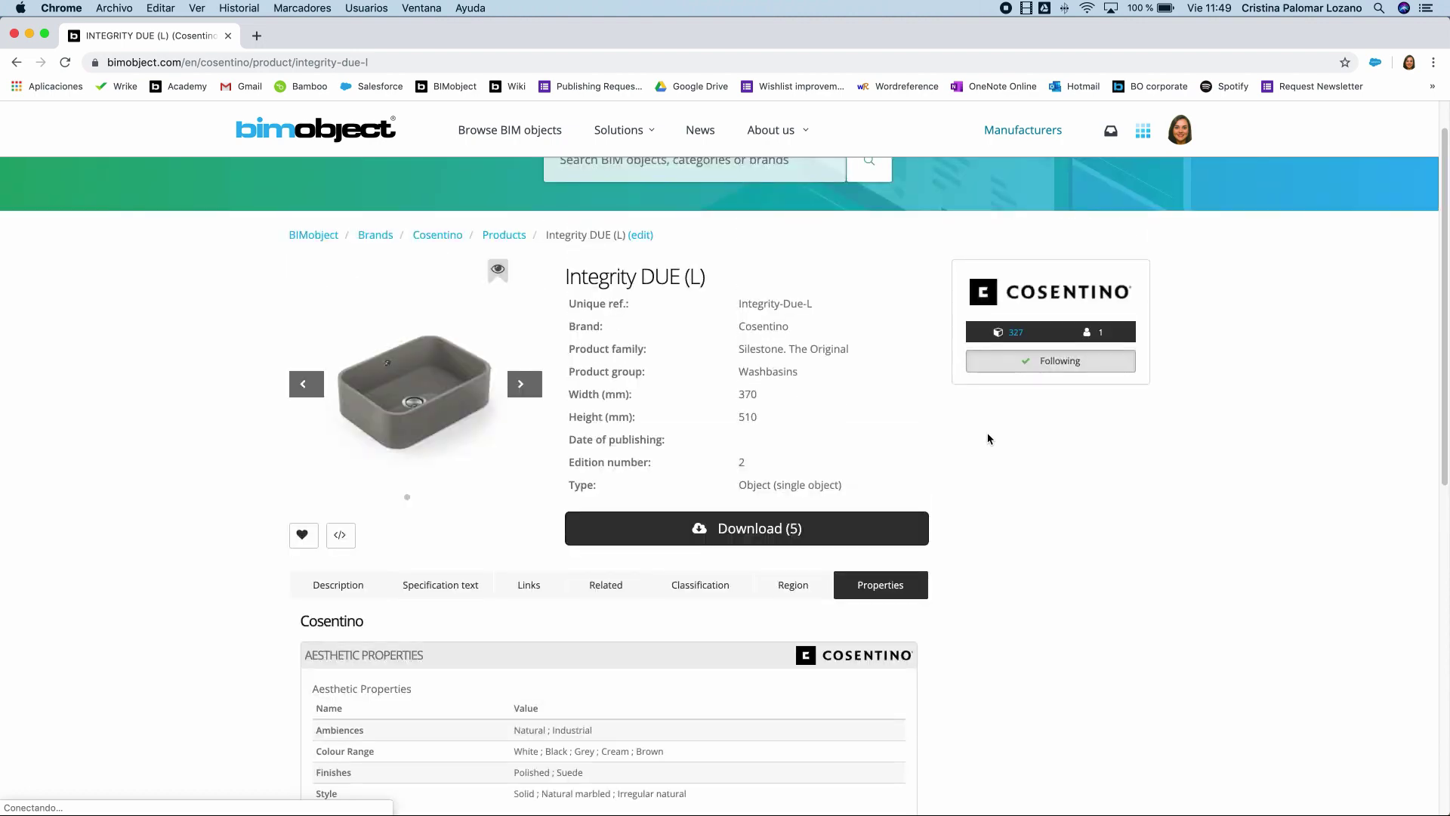
pyautogui.click(764, 530)
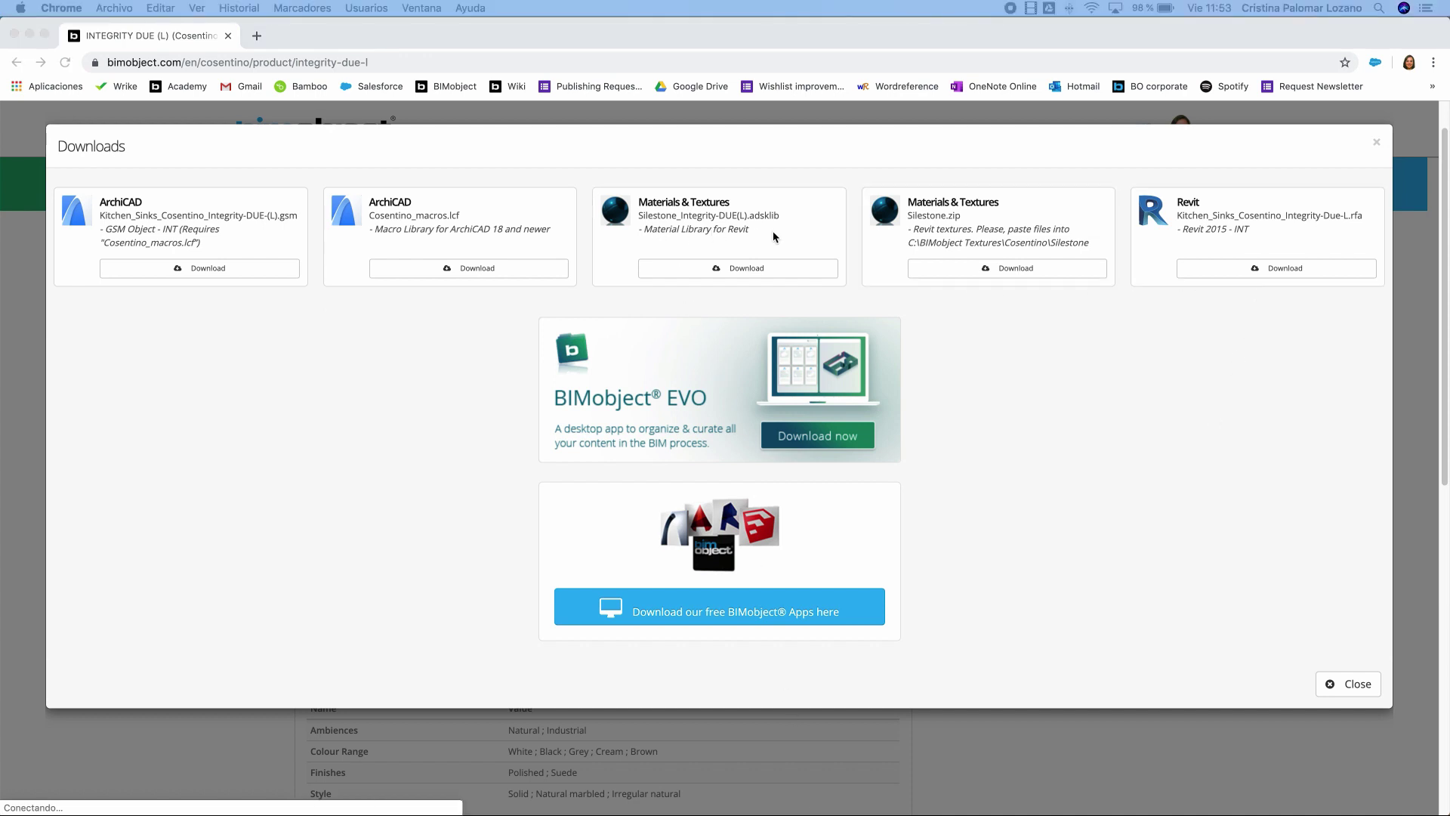
# - Download the Silestone .adsklib, Silestone.zip and Revit .rfa, then browse C:\BIMobject Textures\Cosentino
pyautogui.click(758, 268)
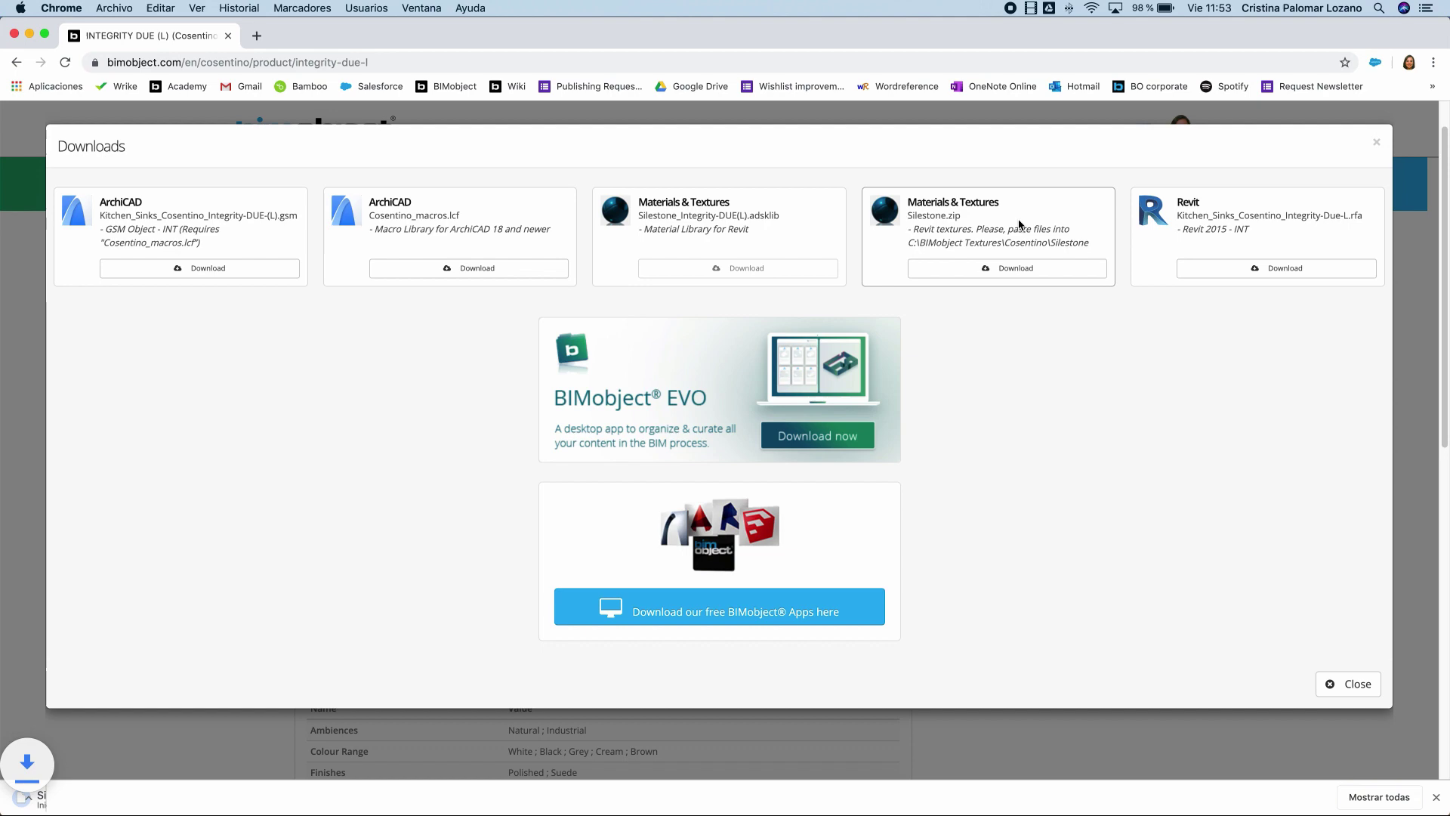
pyautogui.click(1004, 269)
pyautogui.click(1333, 271)
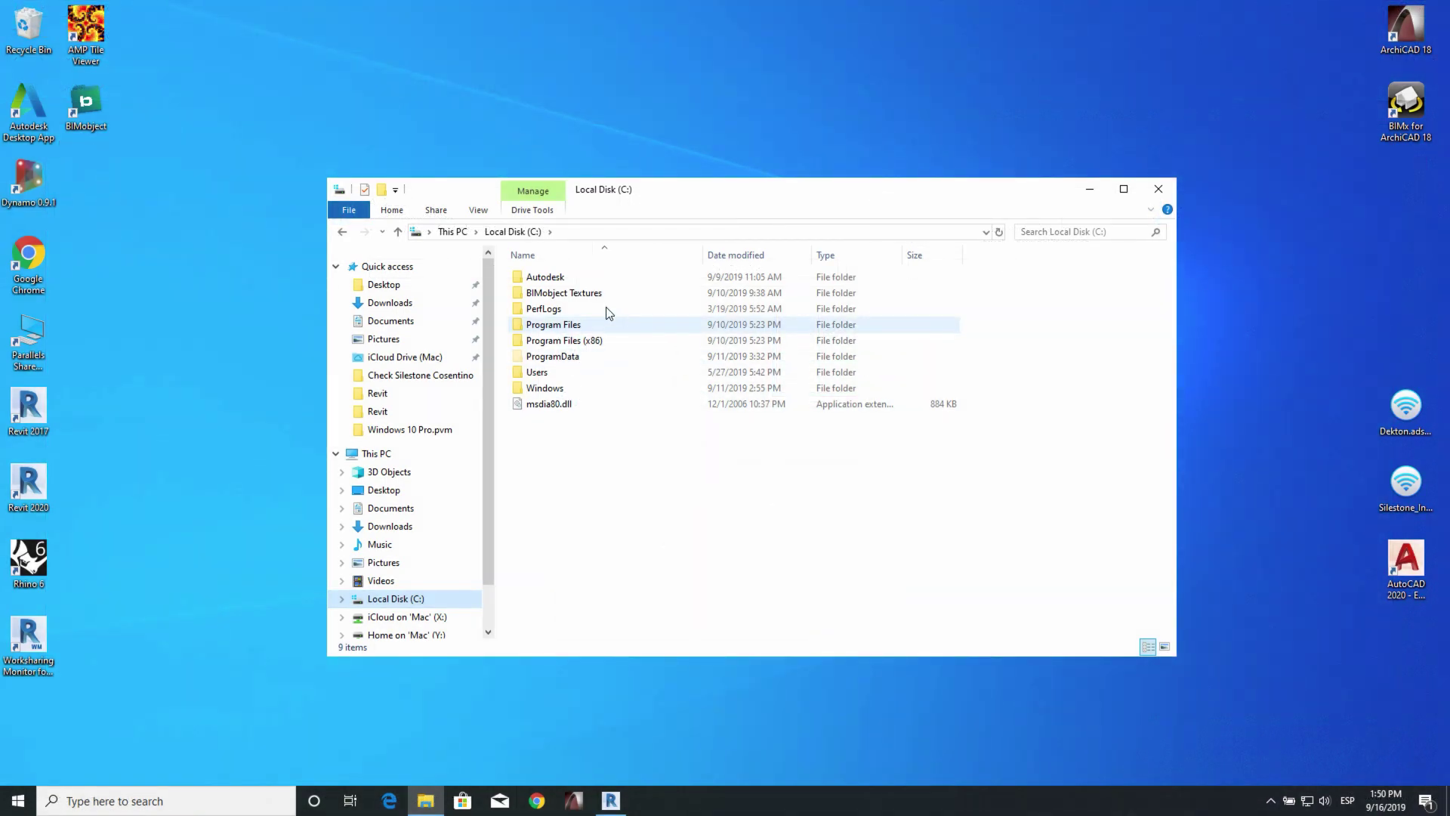
pyautogui.doubleClick(613, 297)
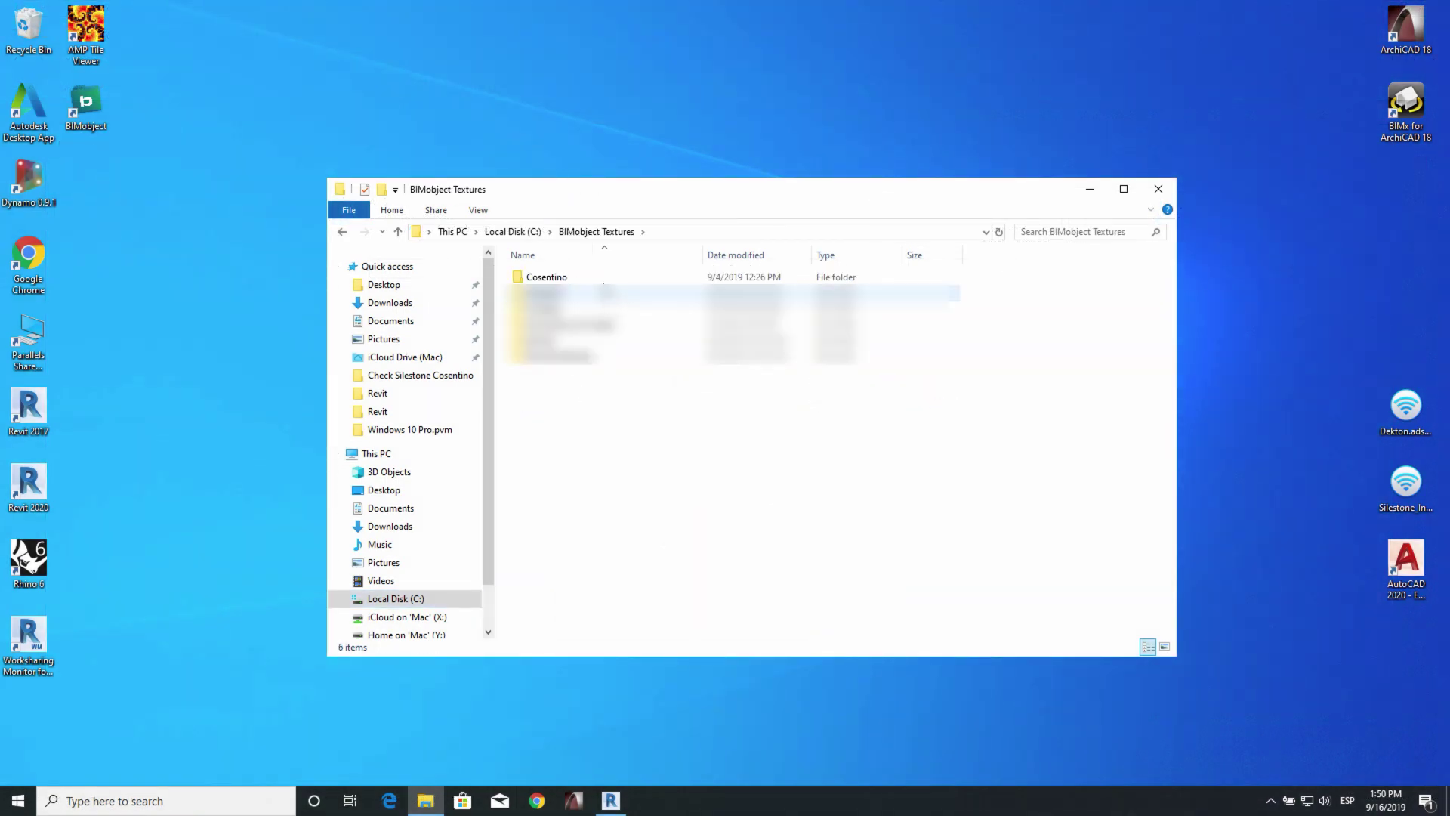
pyautogui.doubleClick(601, 282)
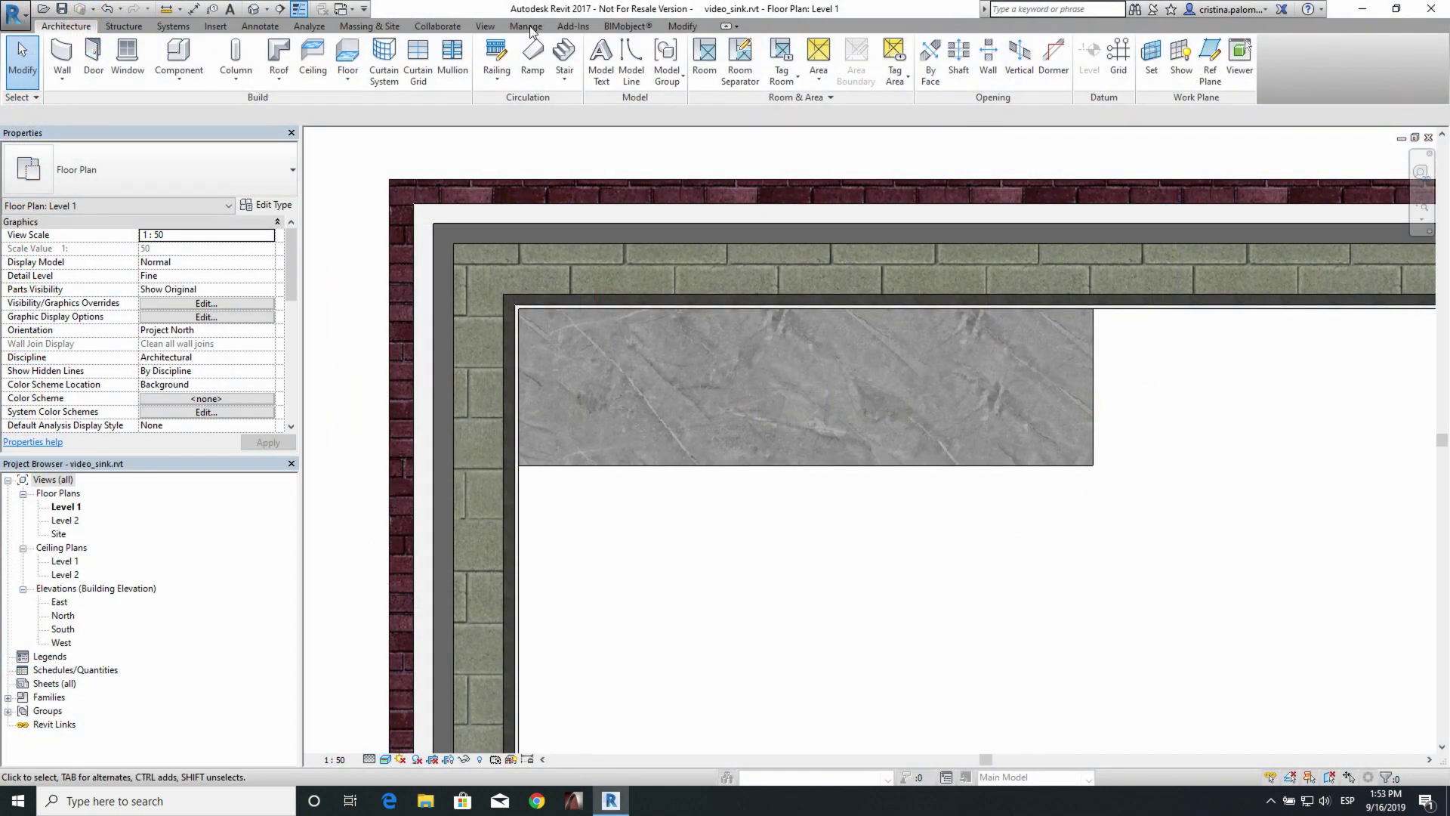
# - Load the Silestone_Integrity-DUE(L).adsklib library into the Material Browser
pyautogui.click(527, 27)
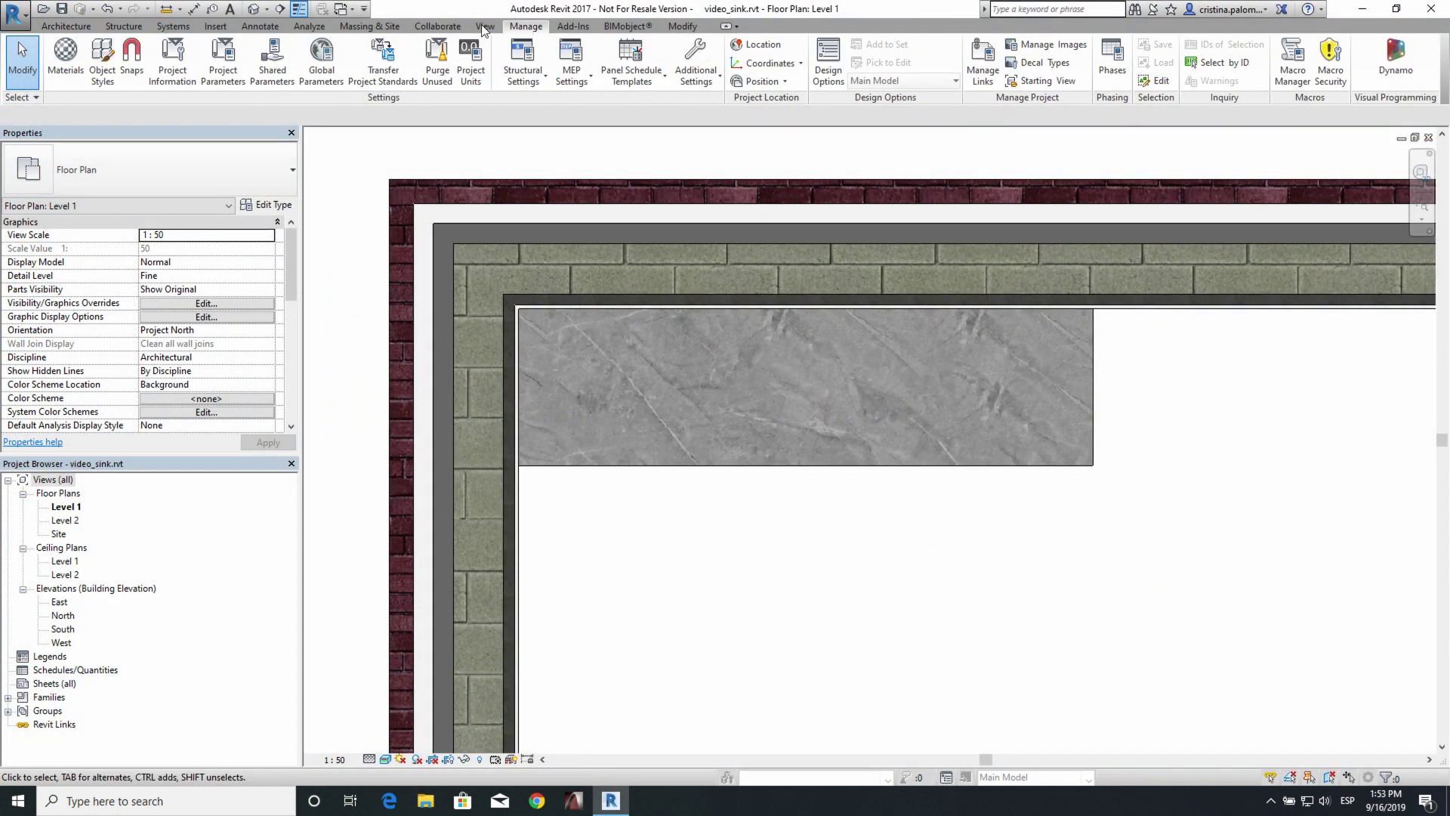
pyautogui.click(74, 78)
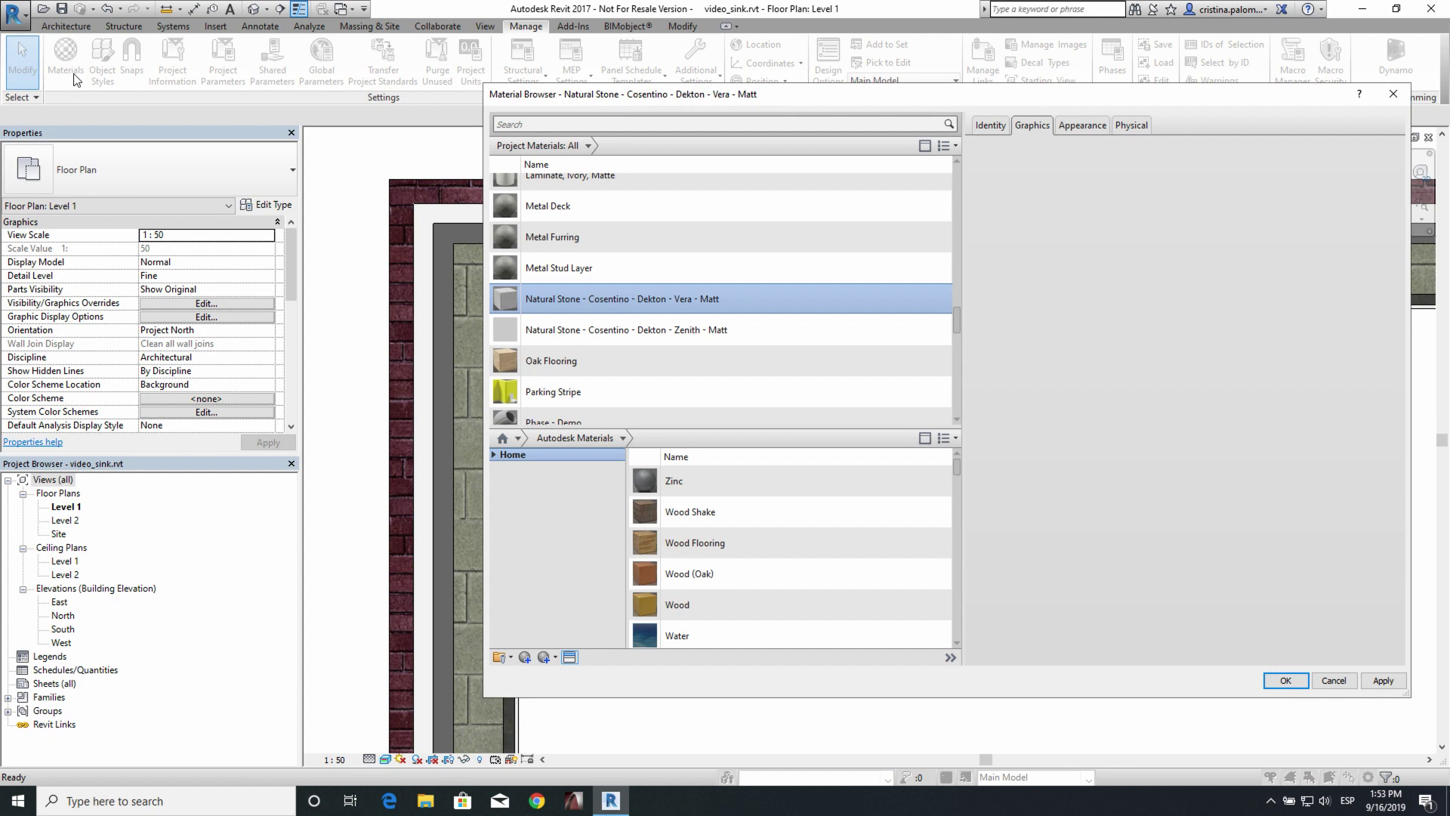
pyautogui.click(501, 660)
pyautogui.click(521, 673)
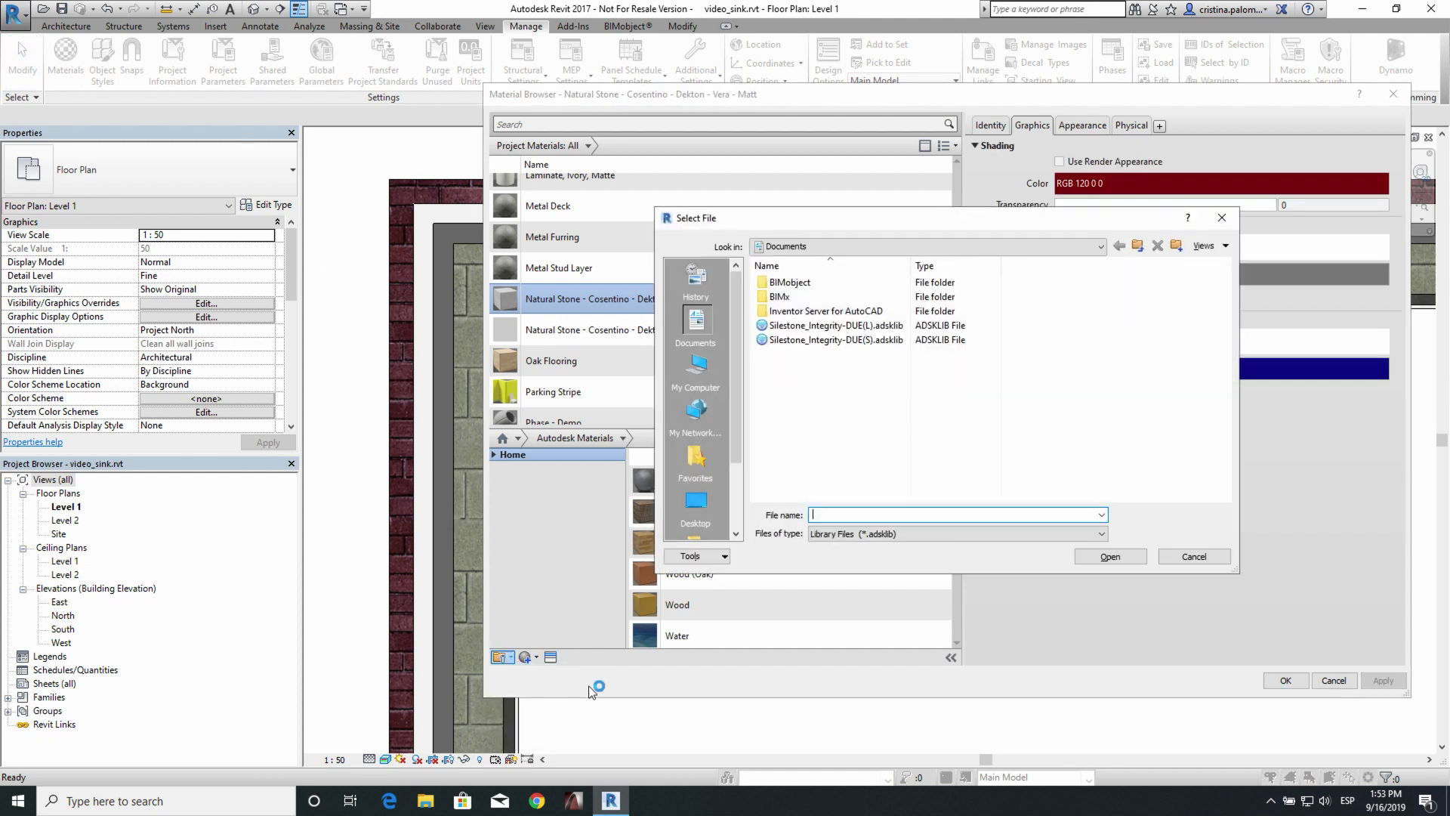
pyautogui.click(794, 385)
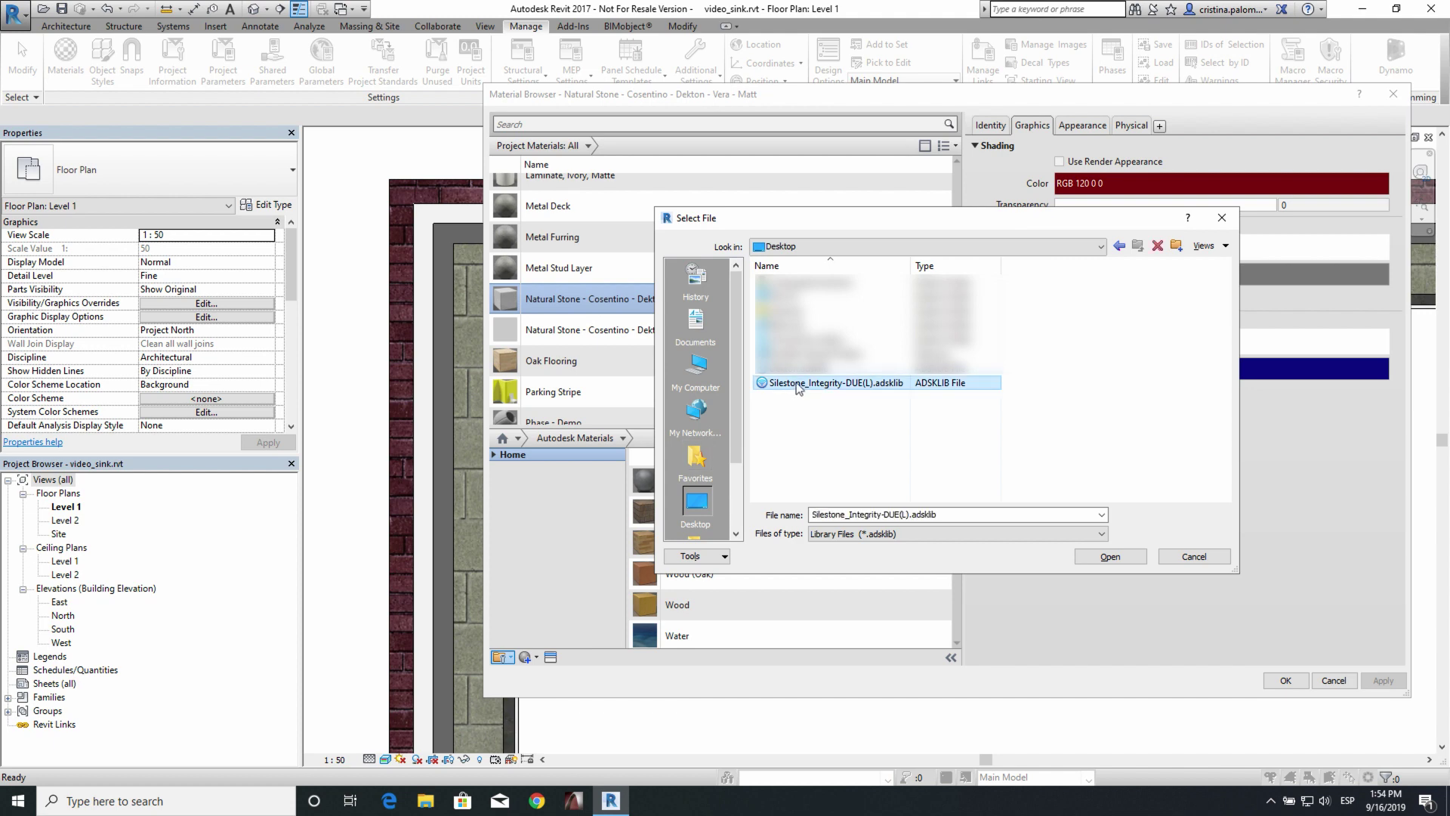
pyautogui.click(1122, 562)
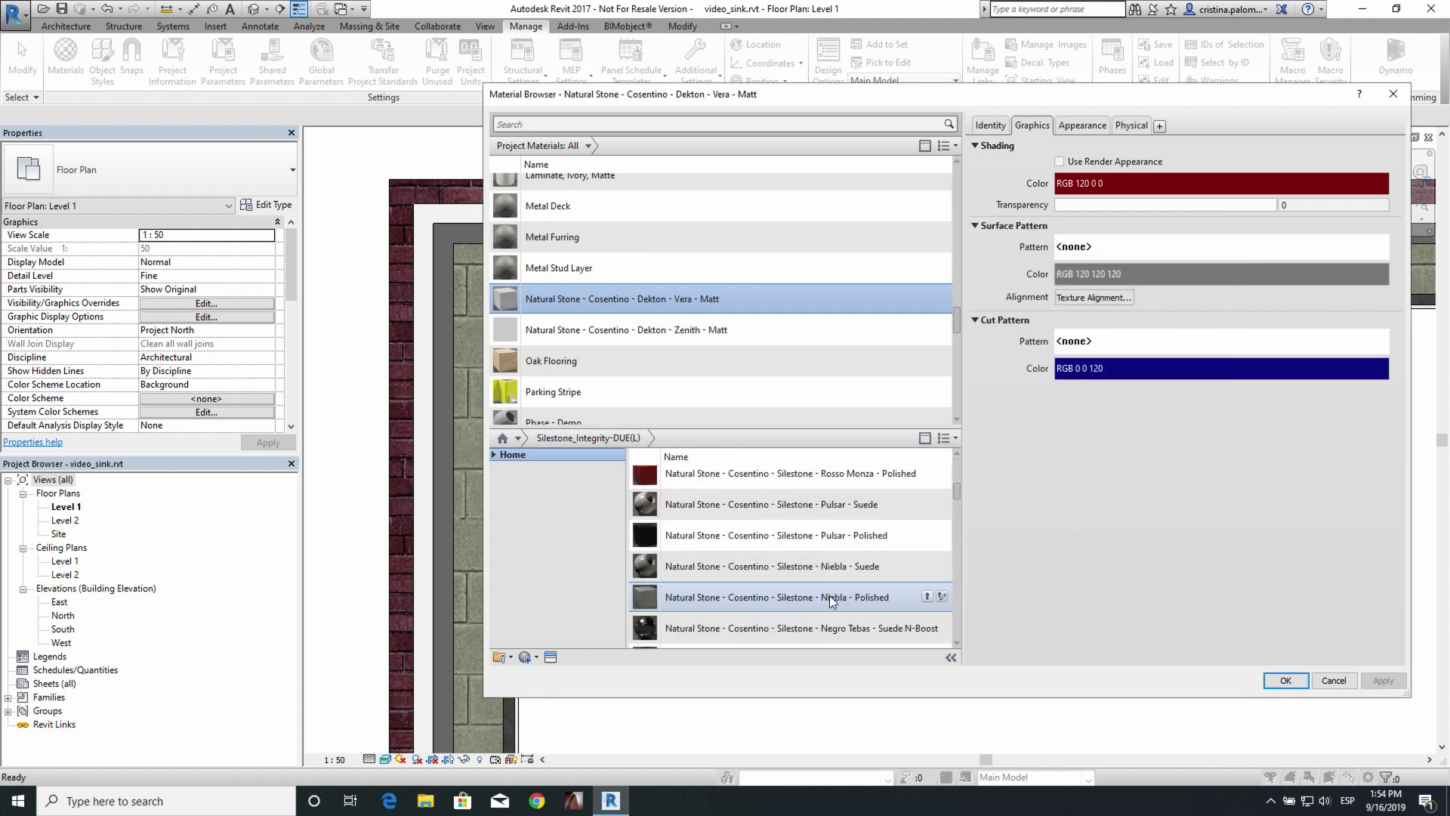
# - Add Niebla - Polished to the project materials and confirm
pyautogui.click(927, 598)
pyautogui.click(1087, 128)
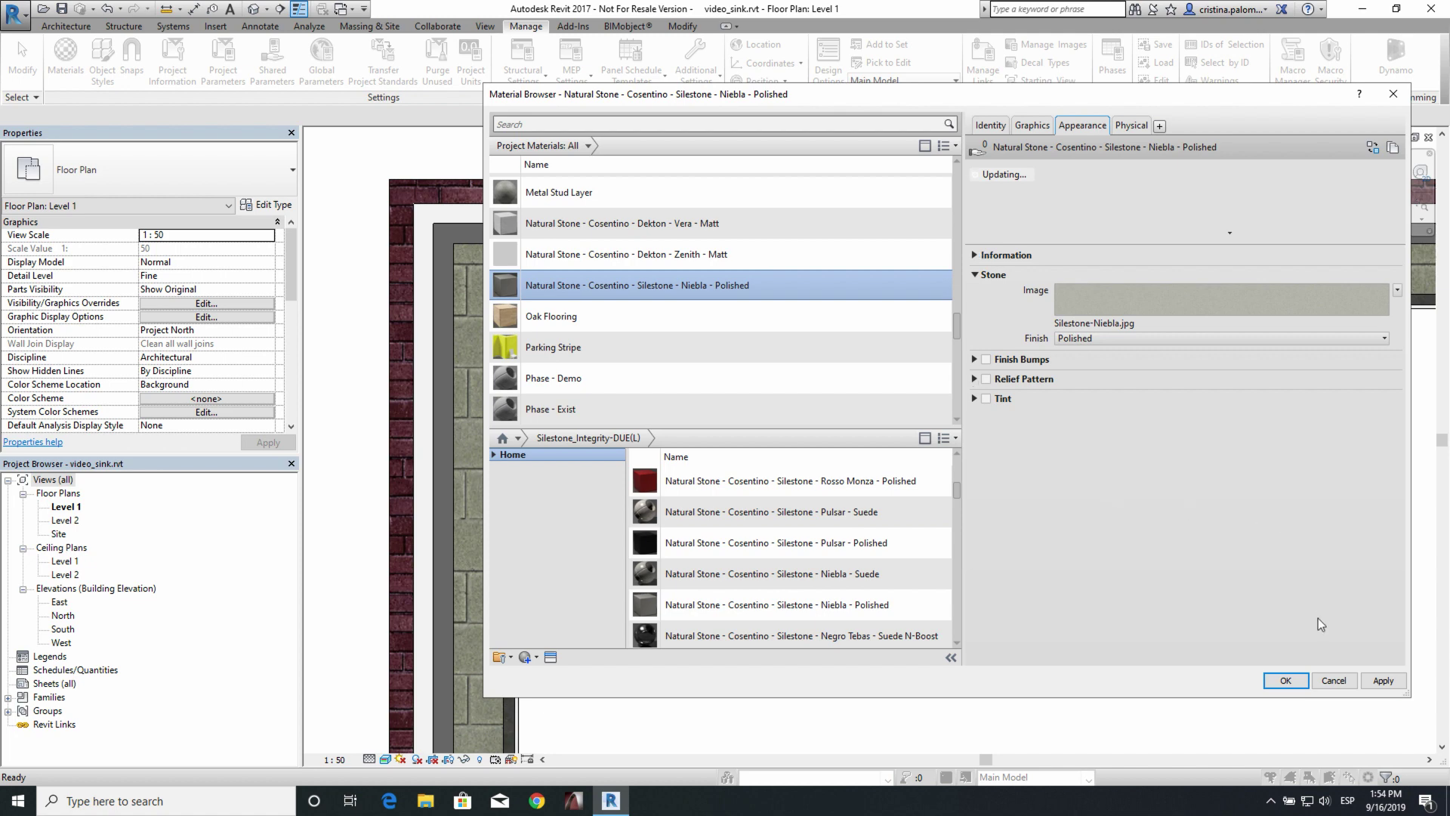
pyautogui.click(1300, 684)
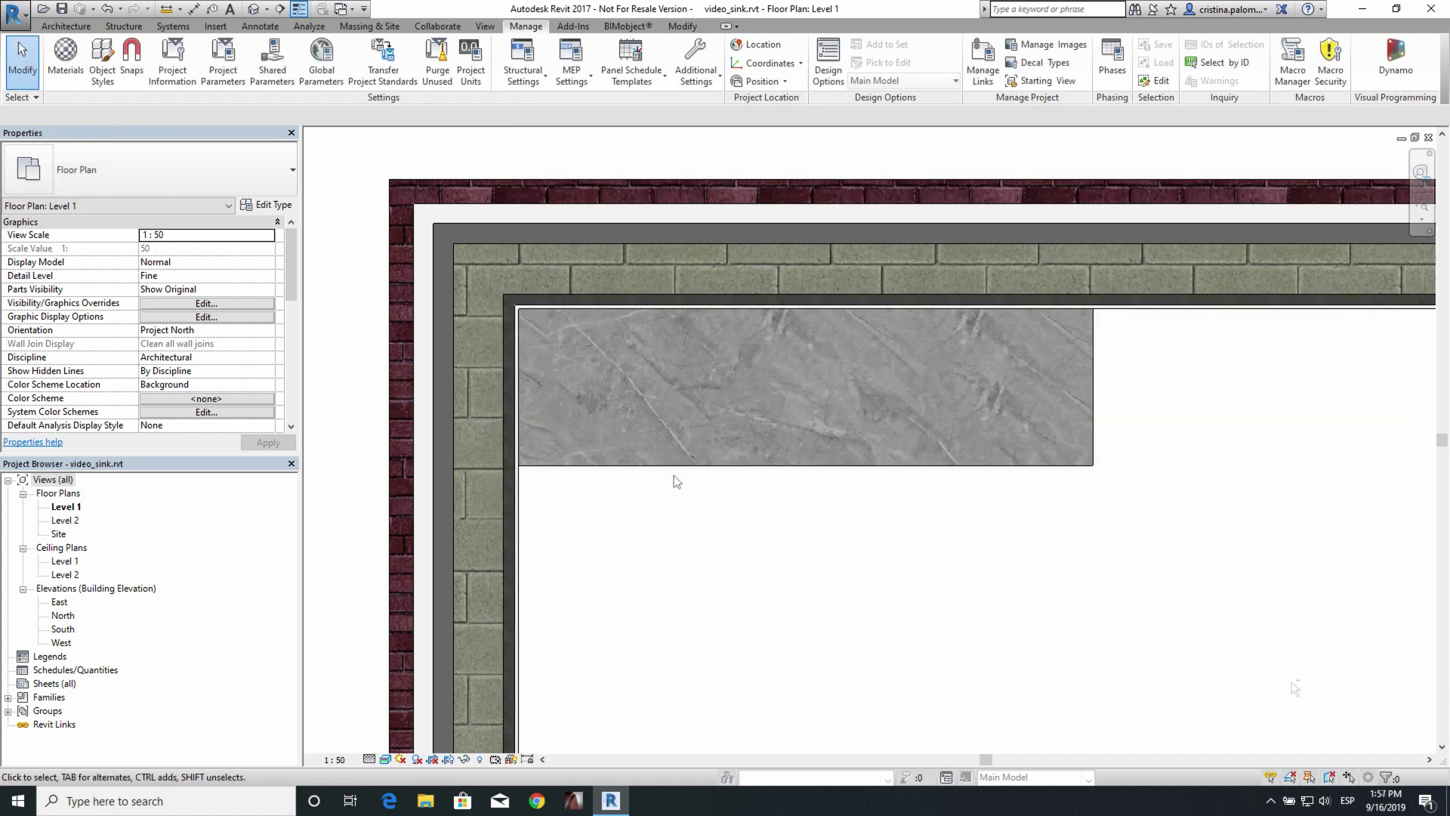
# - Load Kitchen_Sinks_Cosentino_Integrity-Due-L.rfa from the Downloads folder via Load Family
pyautogui.click(216, 27)
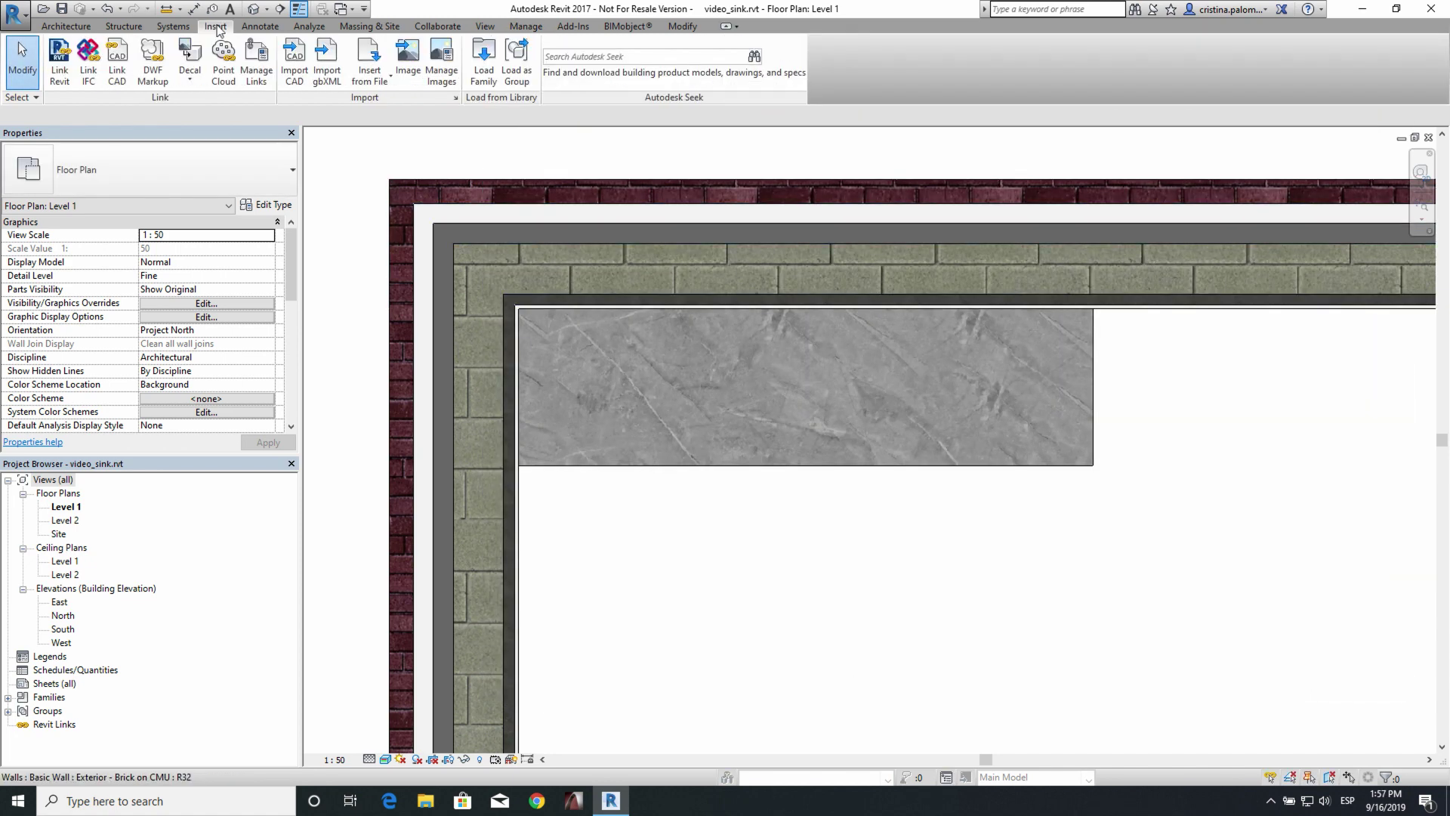
pyautogui.click(481, 68)
pyautogui.click(263, 119)
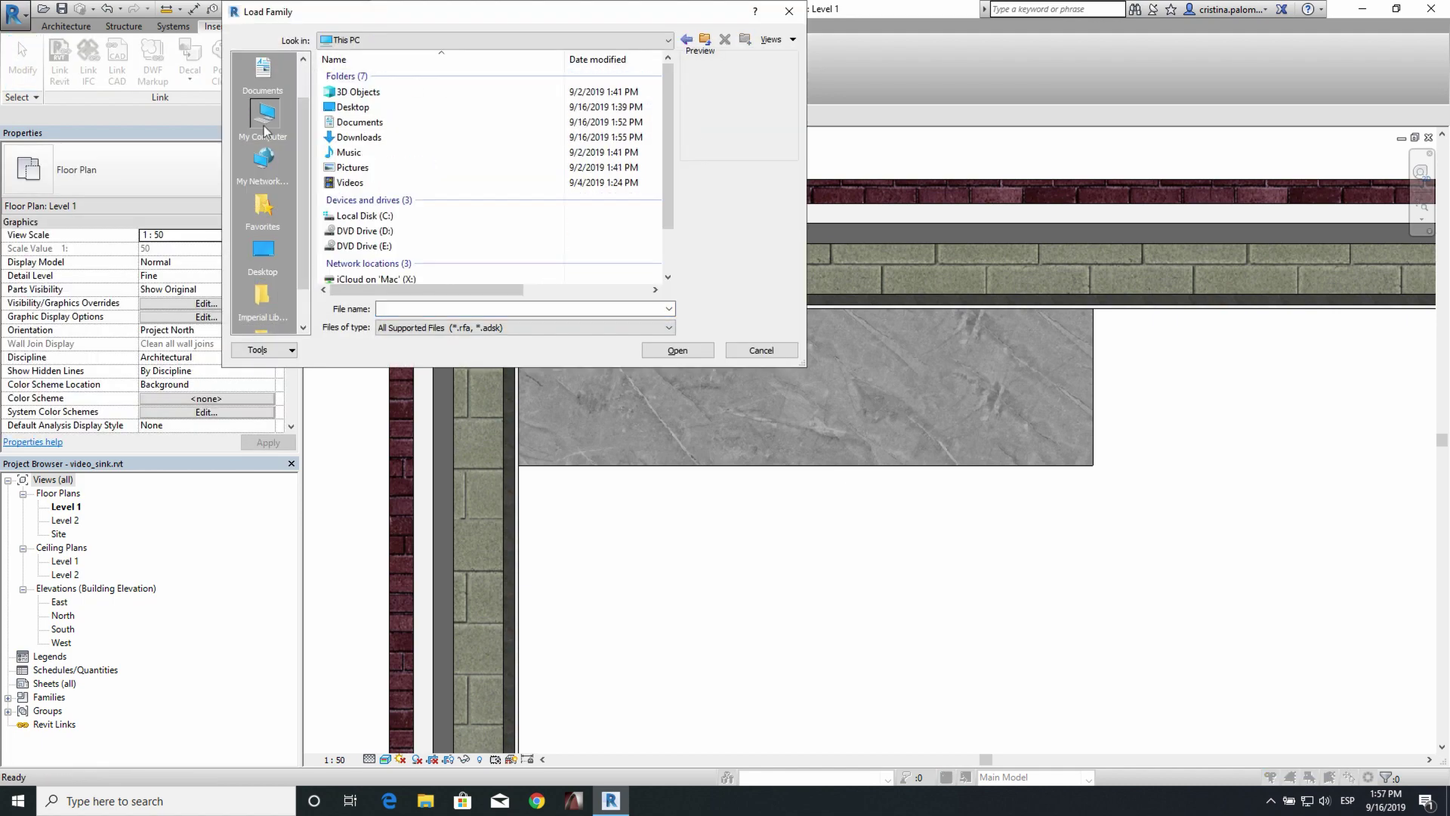
pyautogui.doubleClick(370, 142)
pyautogui.click(375, 154)
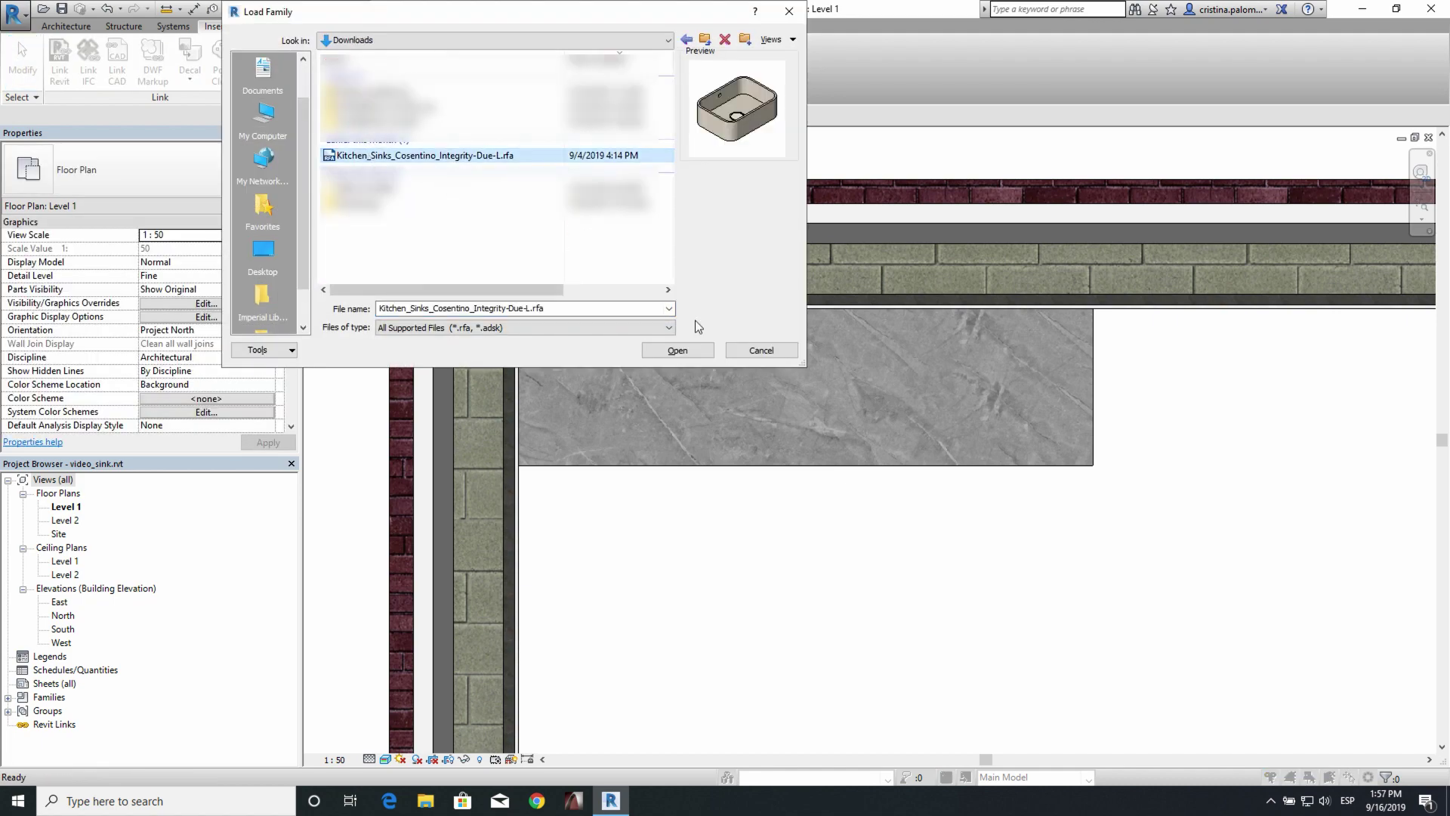
pyautogui.click(683, 354)
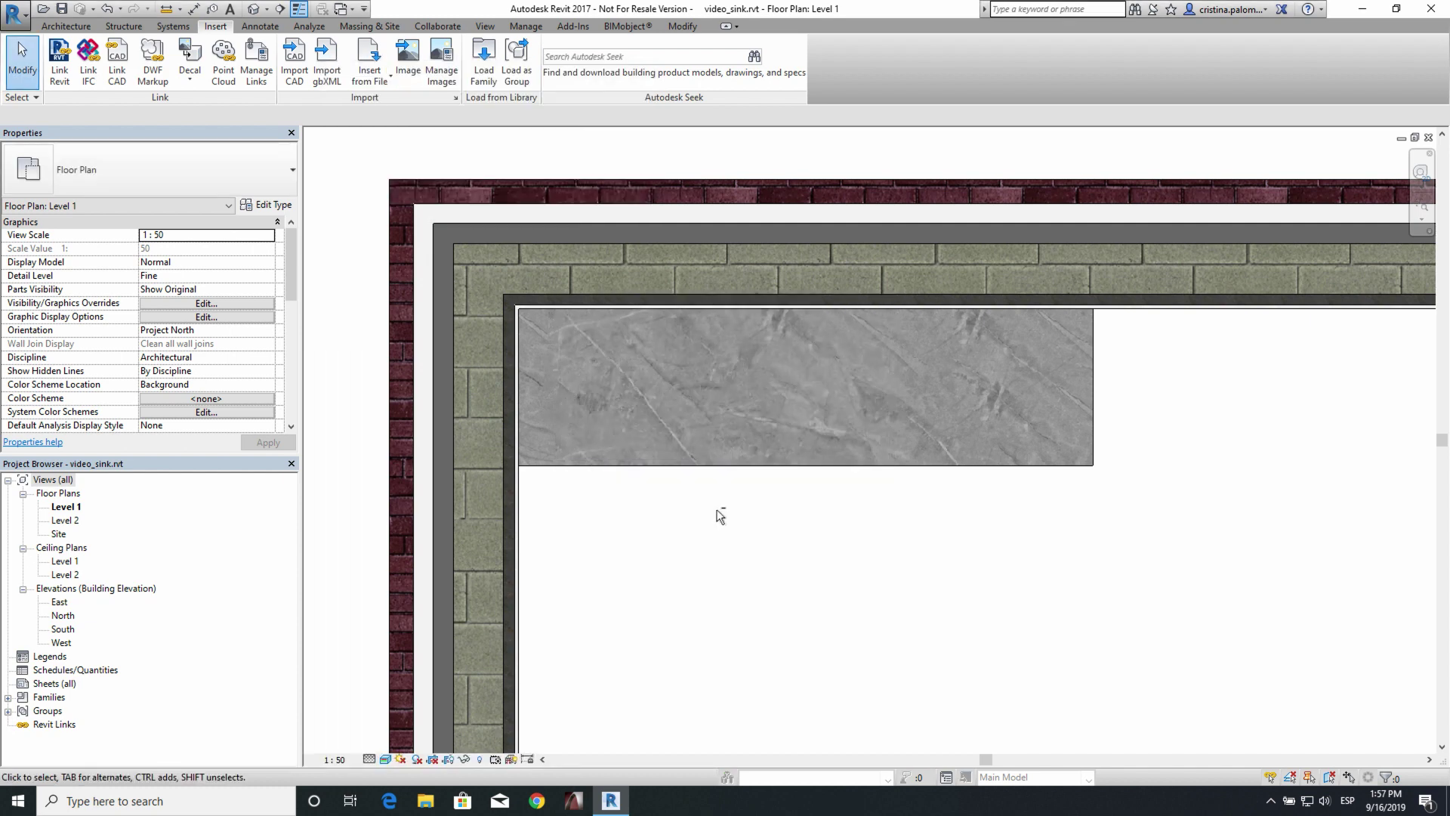
# - Place the Plumbing Fixtures Due L sink on the countertop face near its left end
pyautogui.click(9, 704)
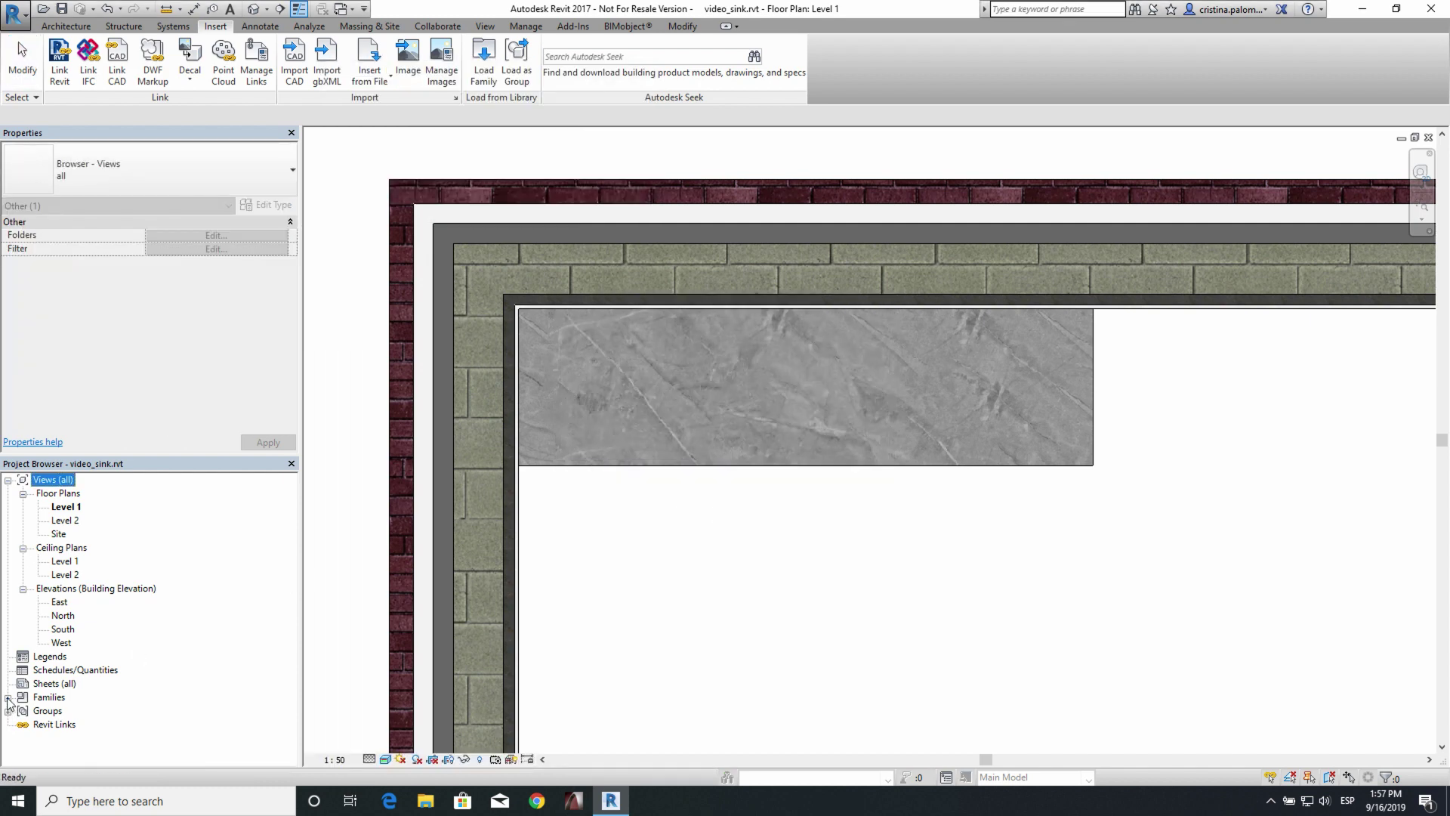
pyautogui.click(8, 698)
pyautogui.scroll(-2, 80, 609)
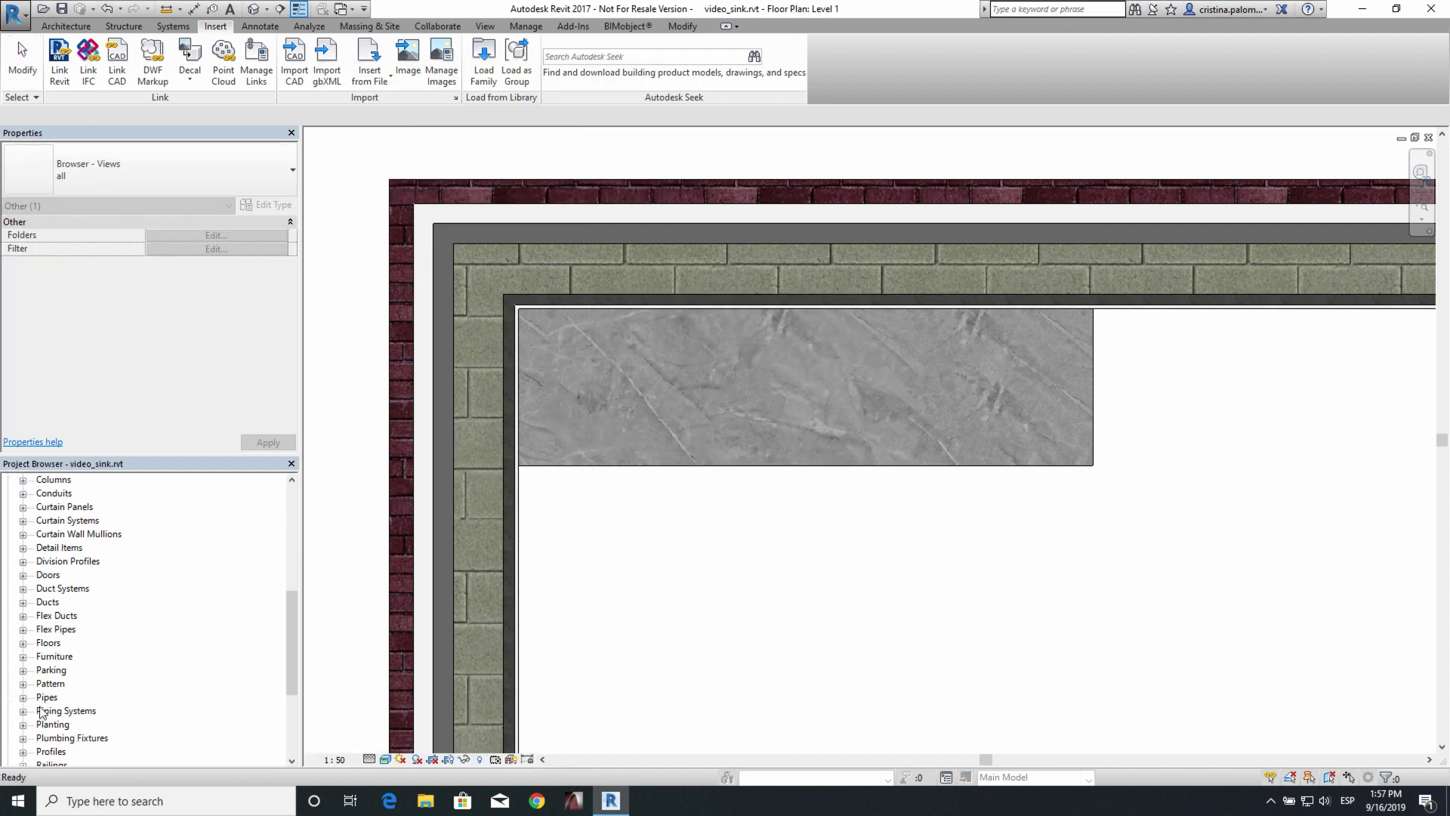
pyautogui.scroll(-2, 188, 653)
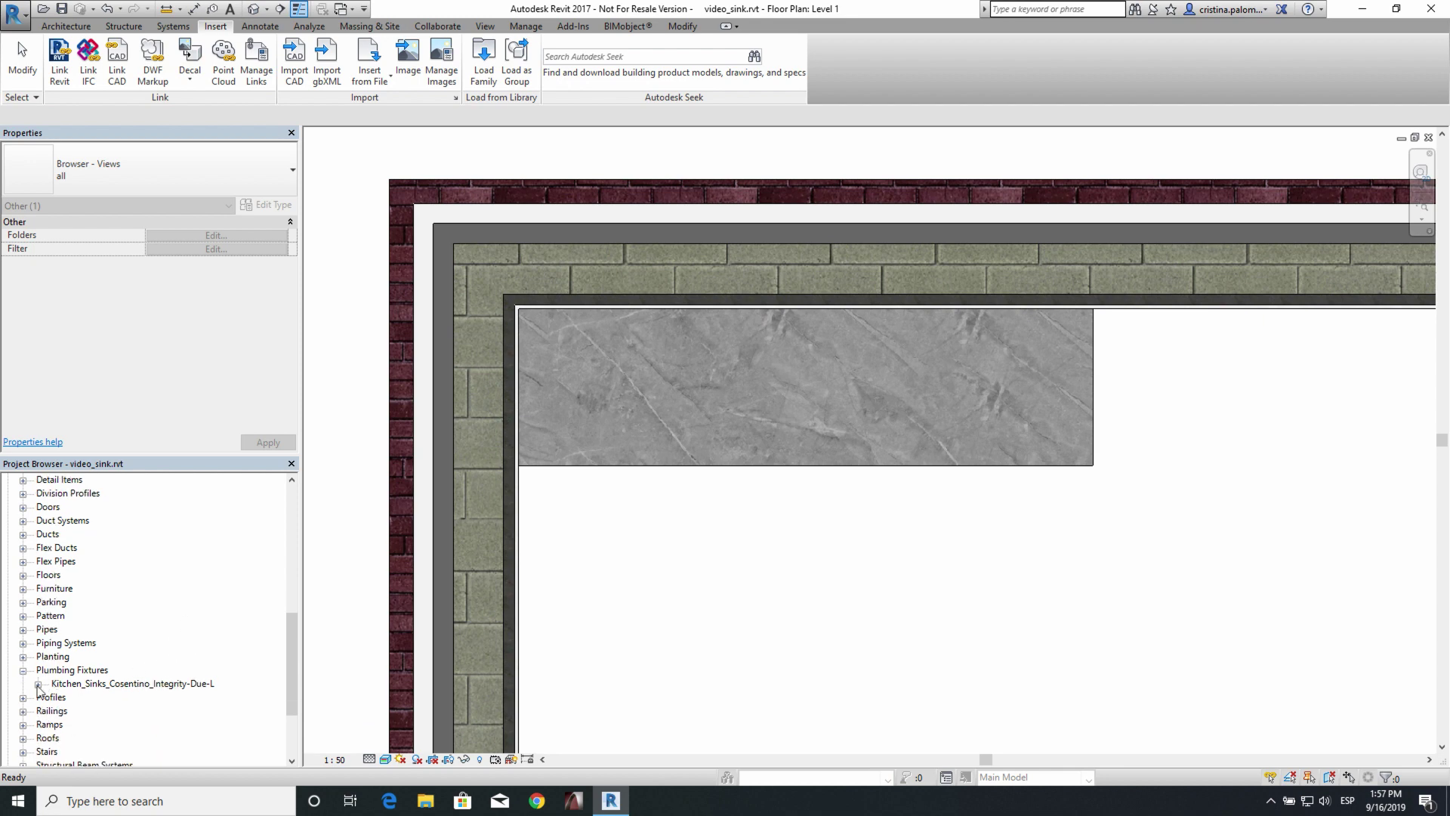
pyautogui.click(77, 698)
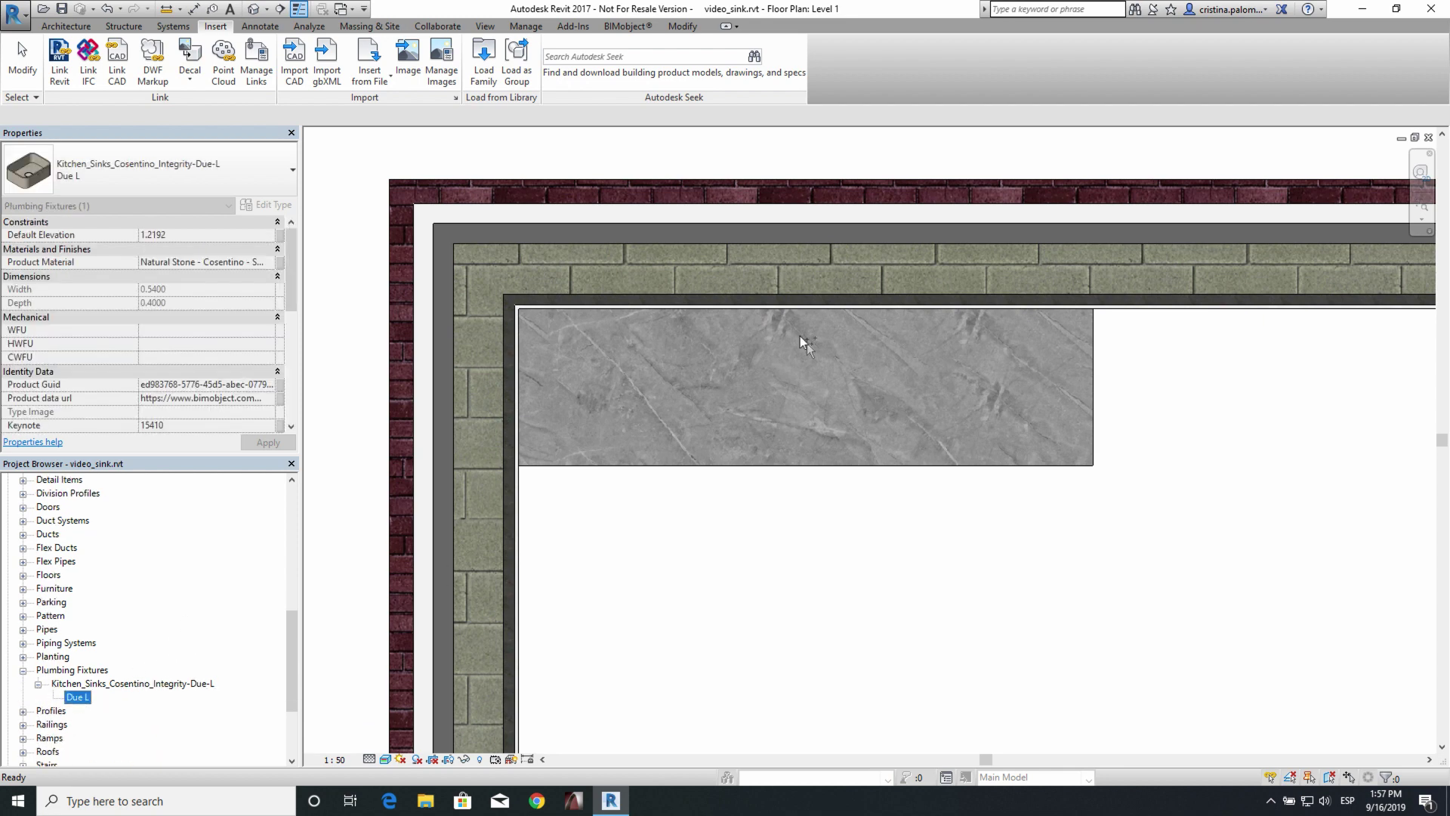
pyautogui.moveTo(801, 344); pyautogui.dragTo(757, 324)
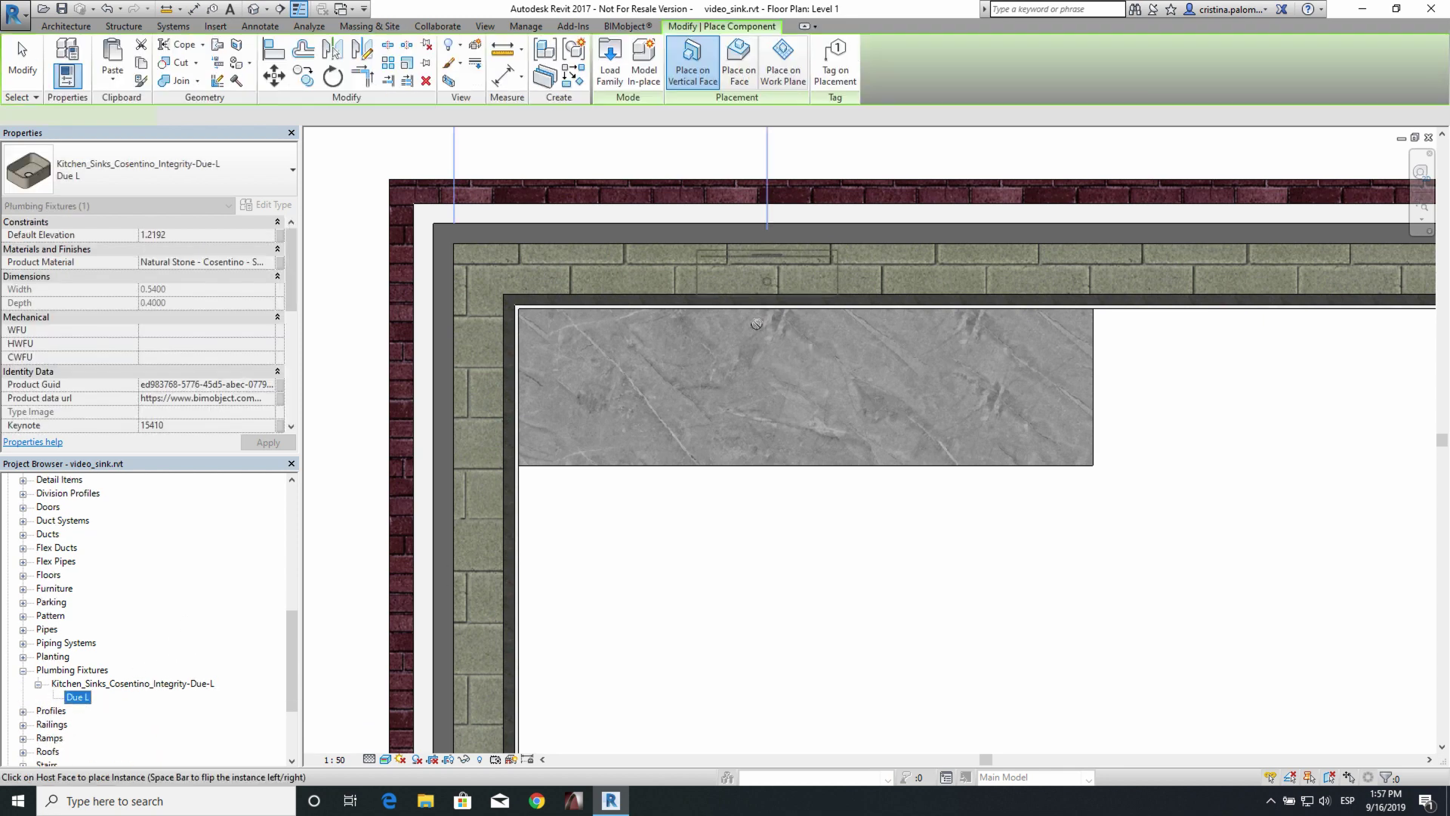
pyautogui.click(737, 62)
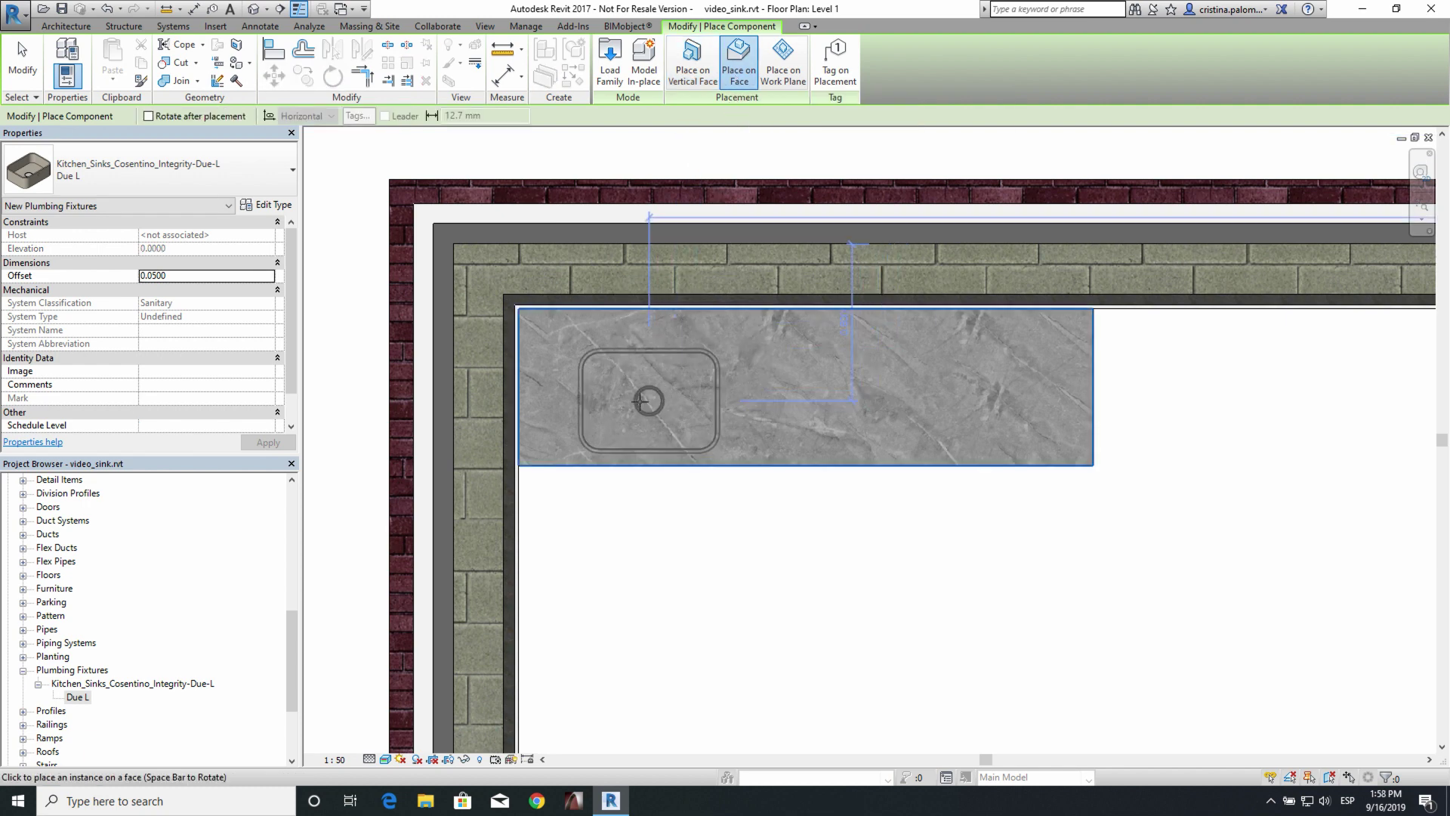
pyautogui.click(628, 395)
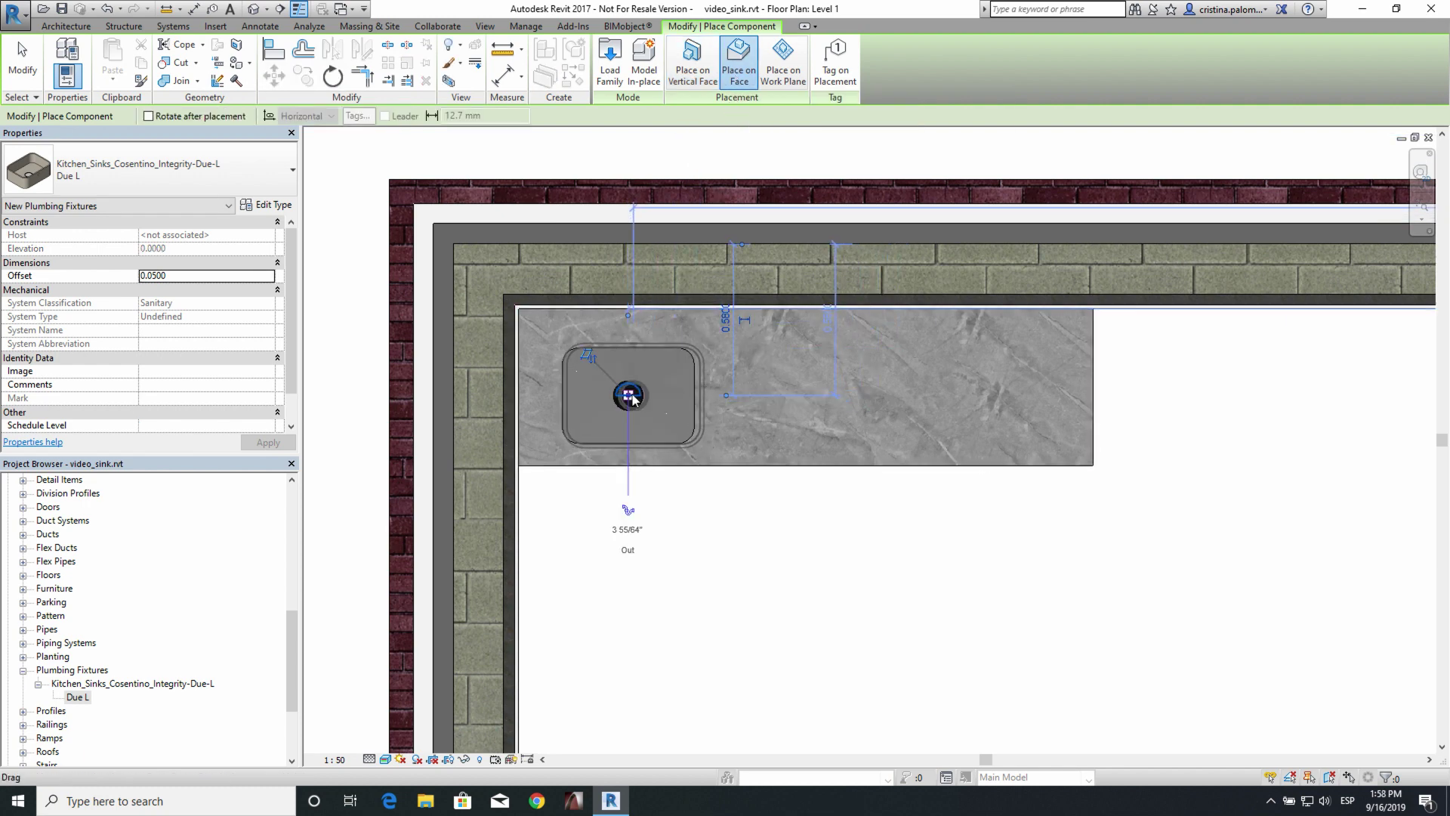
pyautogui.press('Escape')
pyautogui.press('Escape')
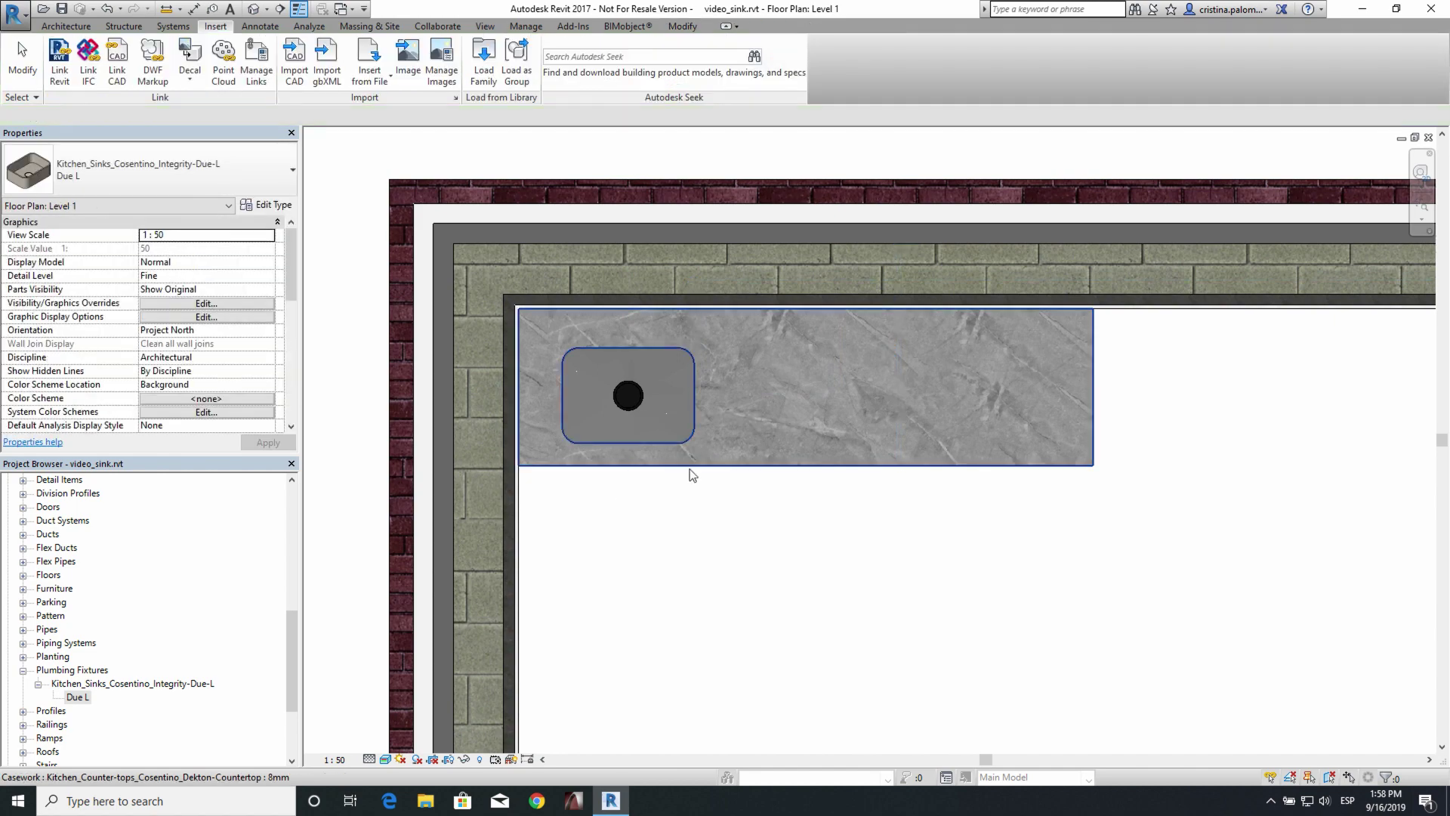
# - Set the Due L type's Product Material to Silestone Niebla - Polished
pyautogui.click(659, 439)
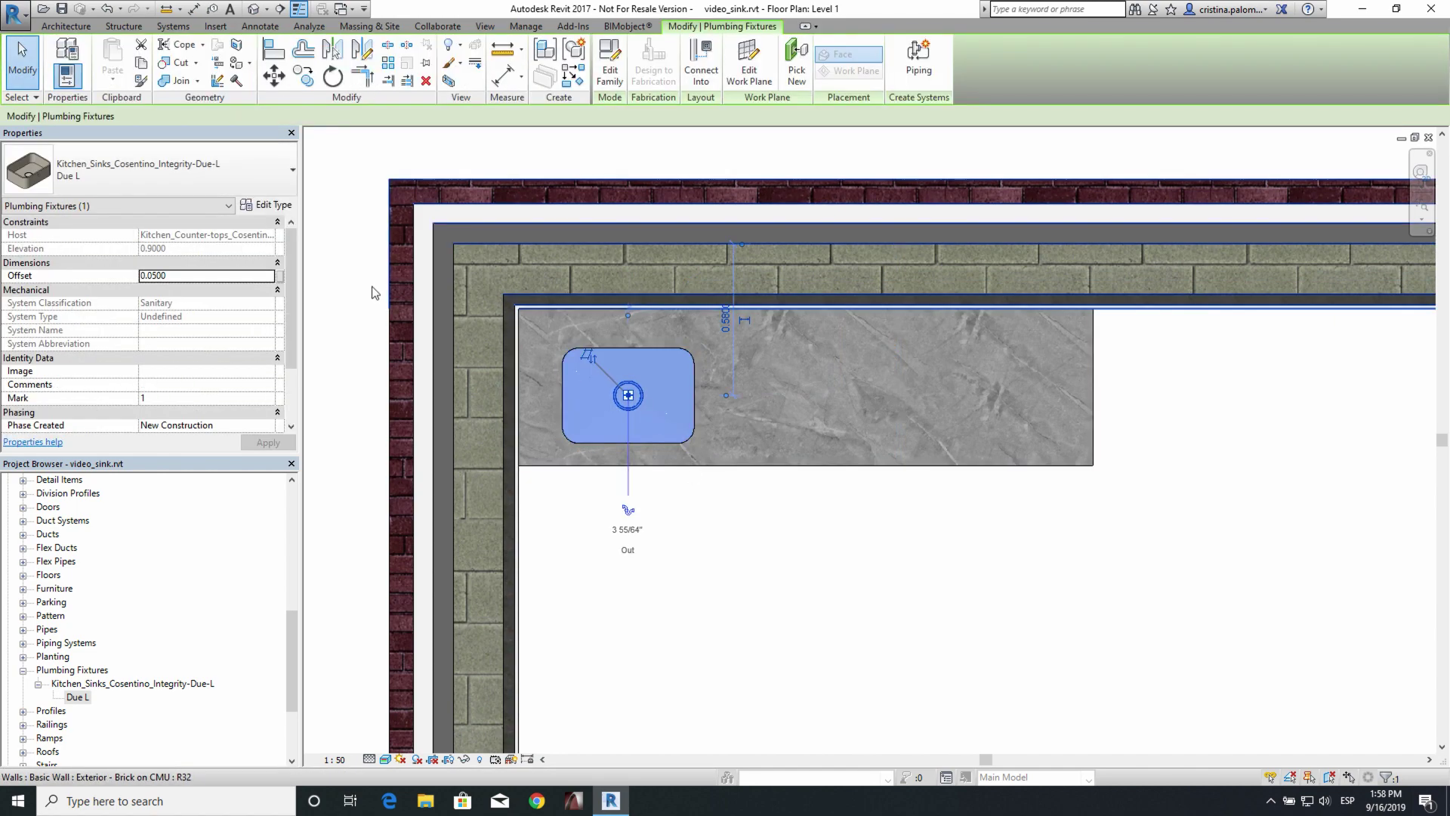
pyautogui.moveTo(296, 244)
pyautogui.mouseDown()
pyautogui.moveTo(286, 300)
pyautogui.moveTo(296, 248)
pyautogui.mouseUp()
pyautogui.click(273, 204)
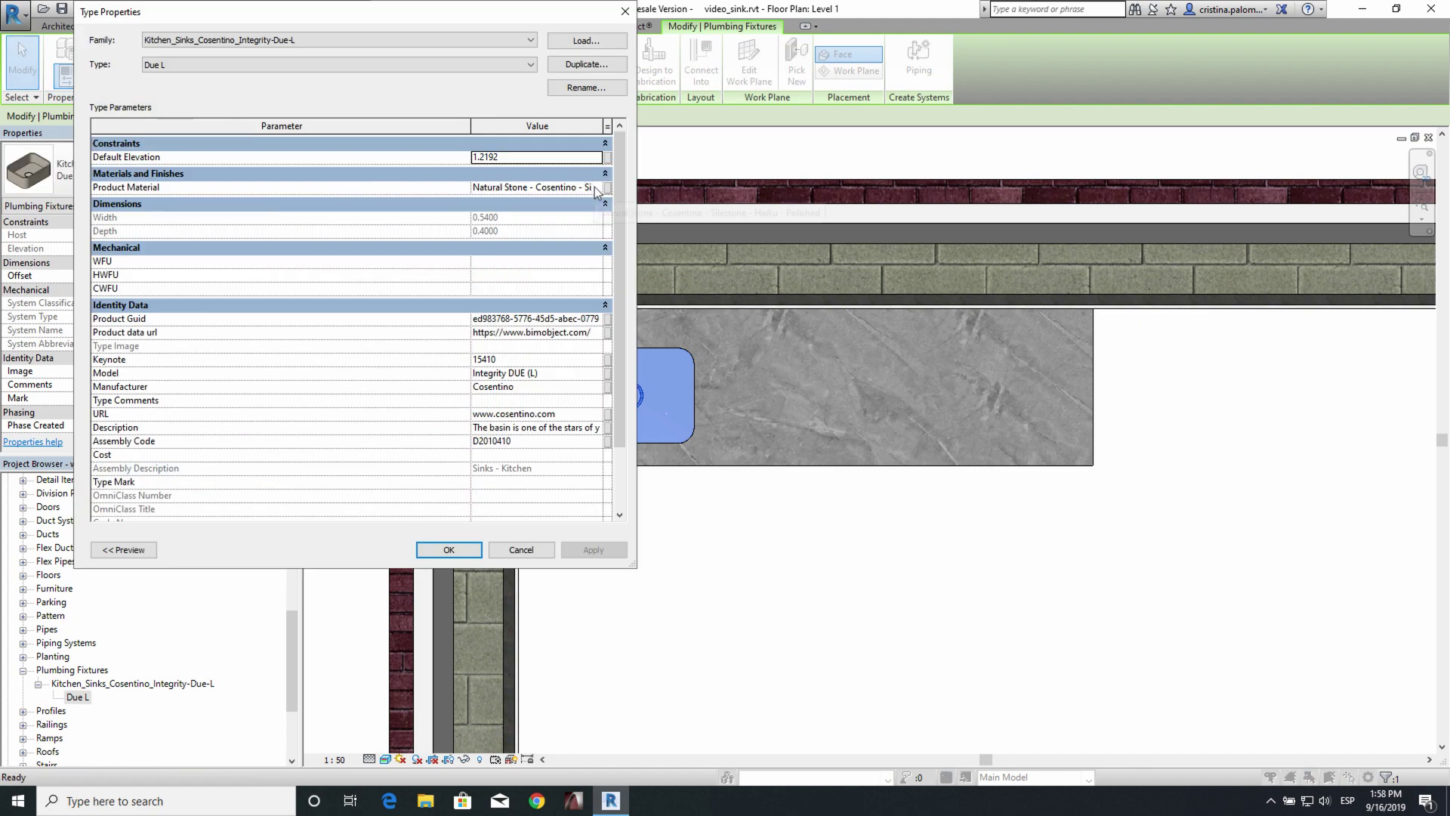
pyautogui.moveTo(616, 199)
pyautogui.mouseDown()
pyautogui.moveTo(613, 273)
pyautogui.moveTo(611, 199)
pyautogui.mouseUp()
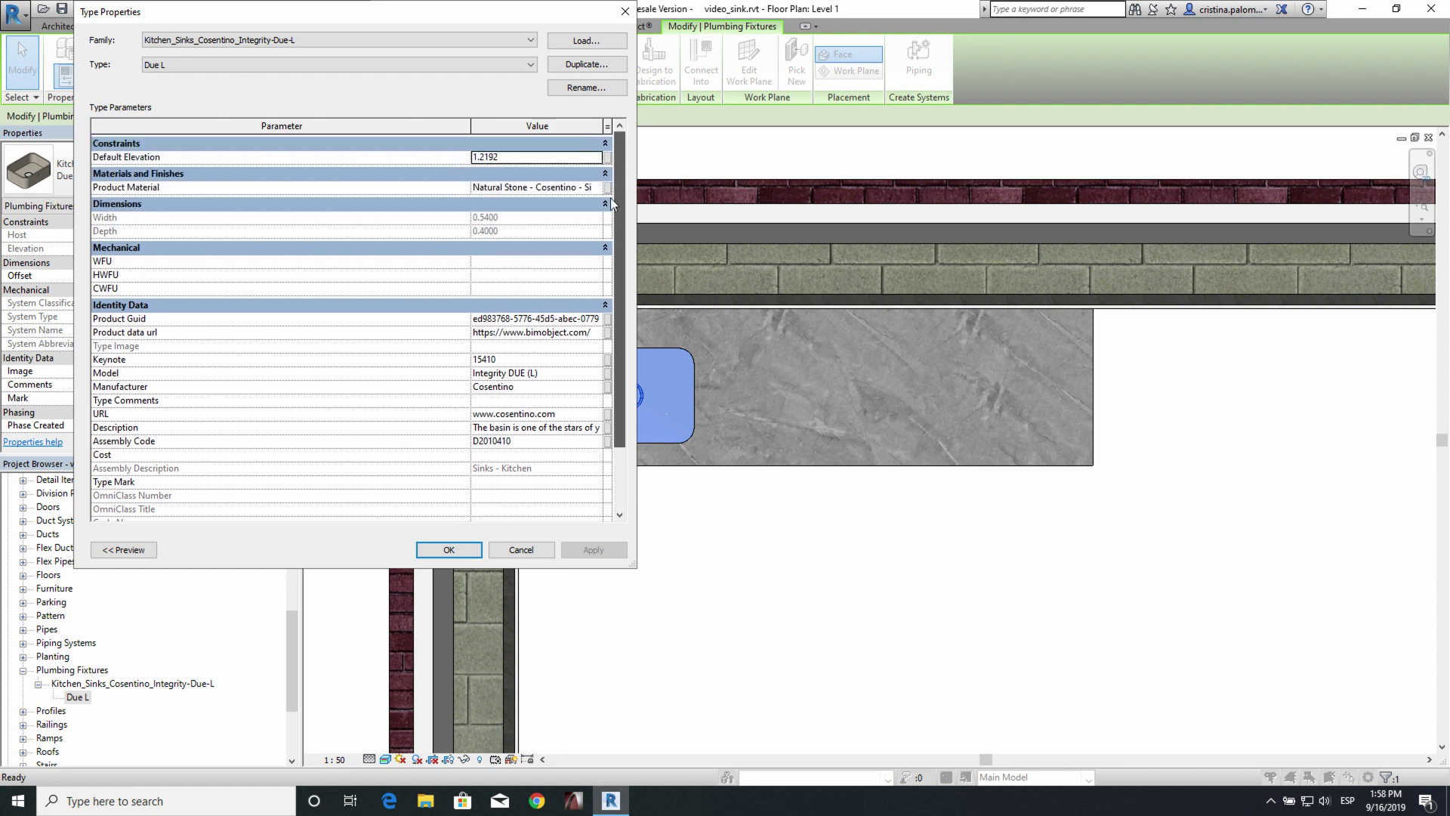
pyautogui.click(598, 189)
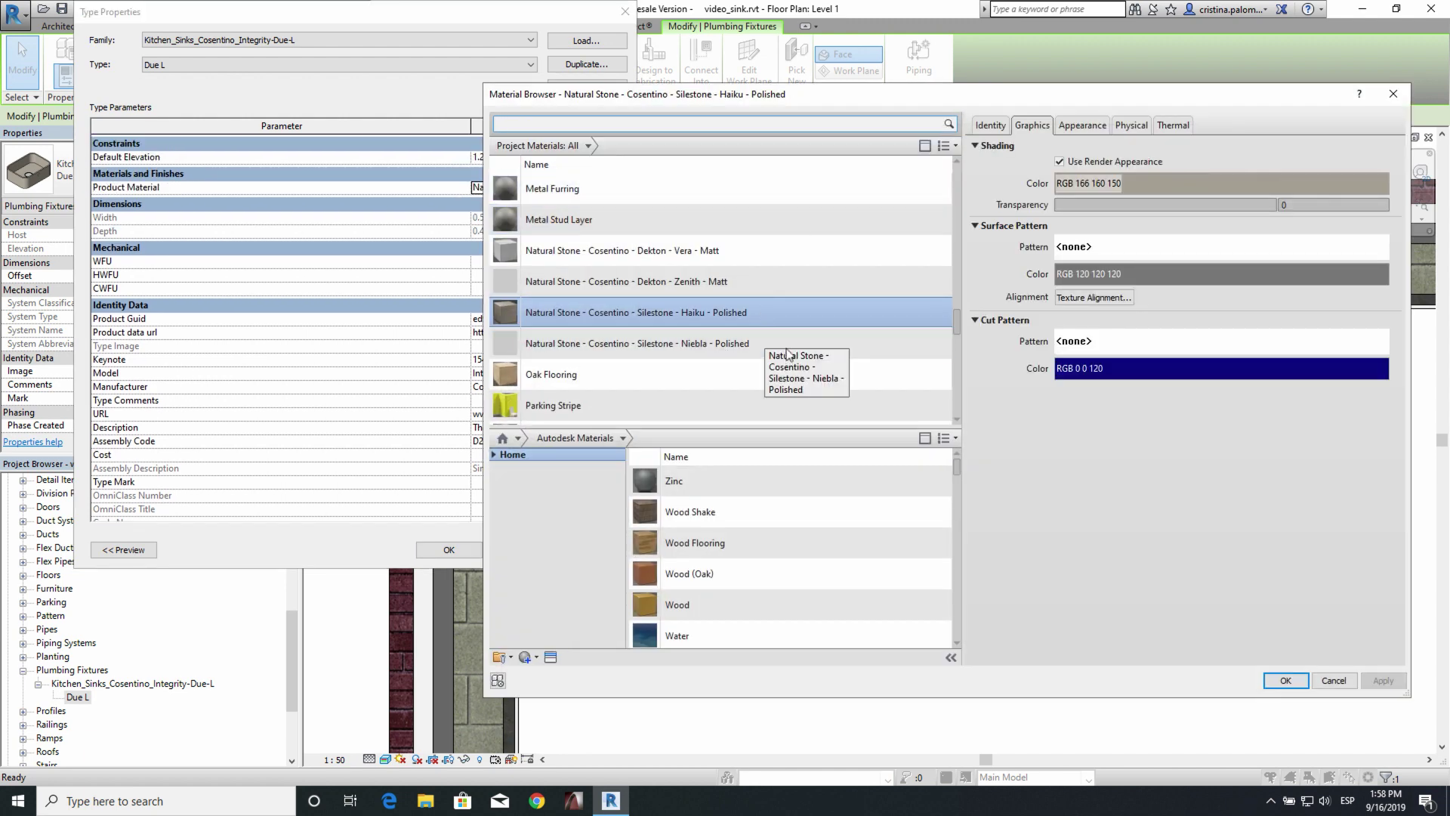
pyautogui.click(760, 343)
pyautogui.click(1286, 681)
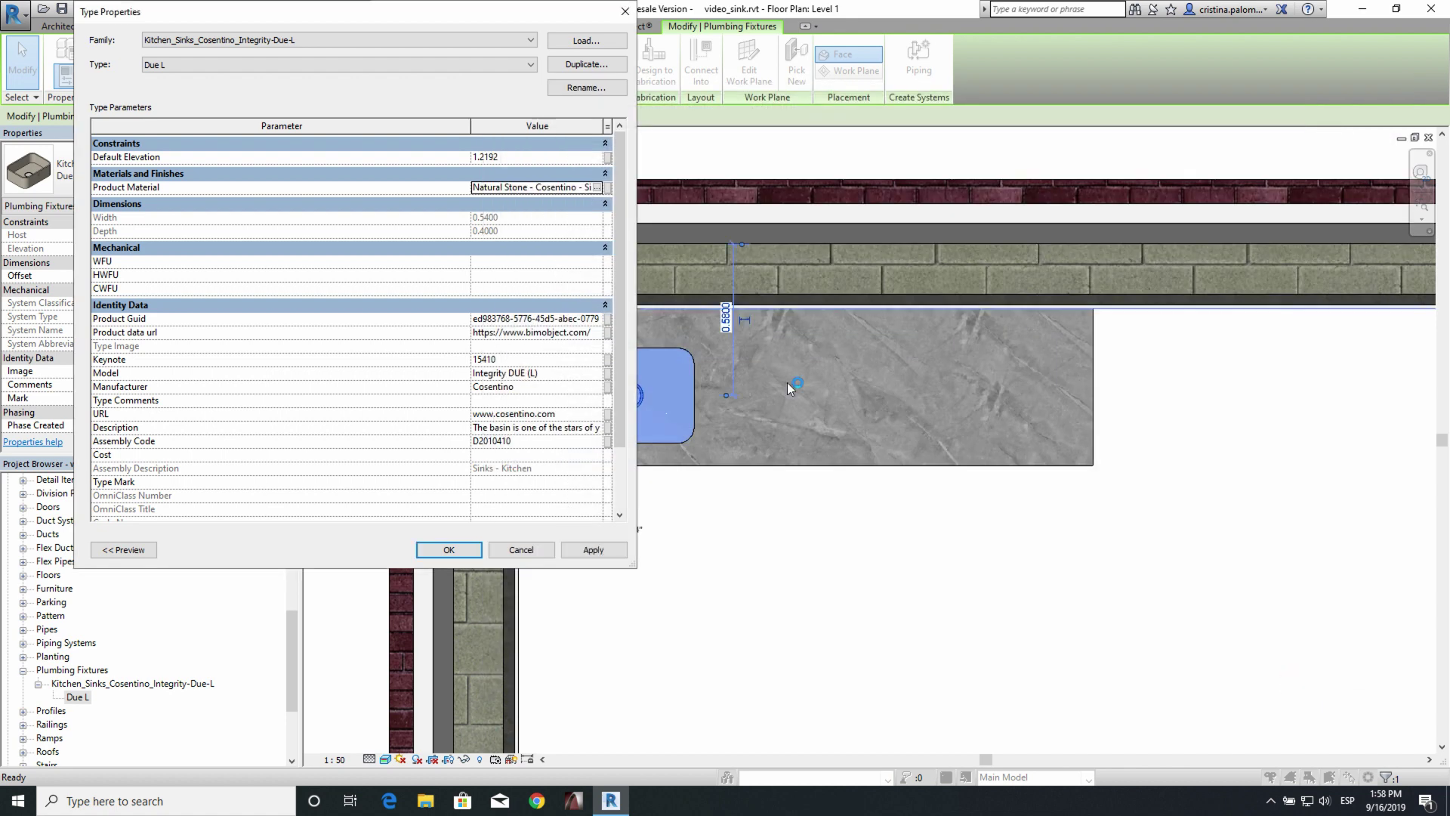
pyautogui.click(594, 549)
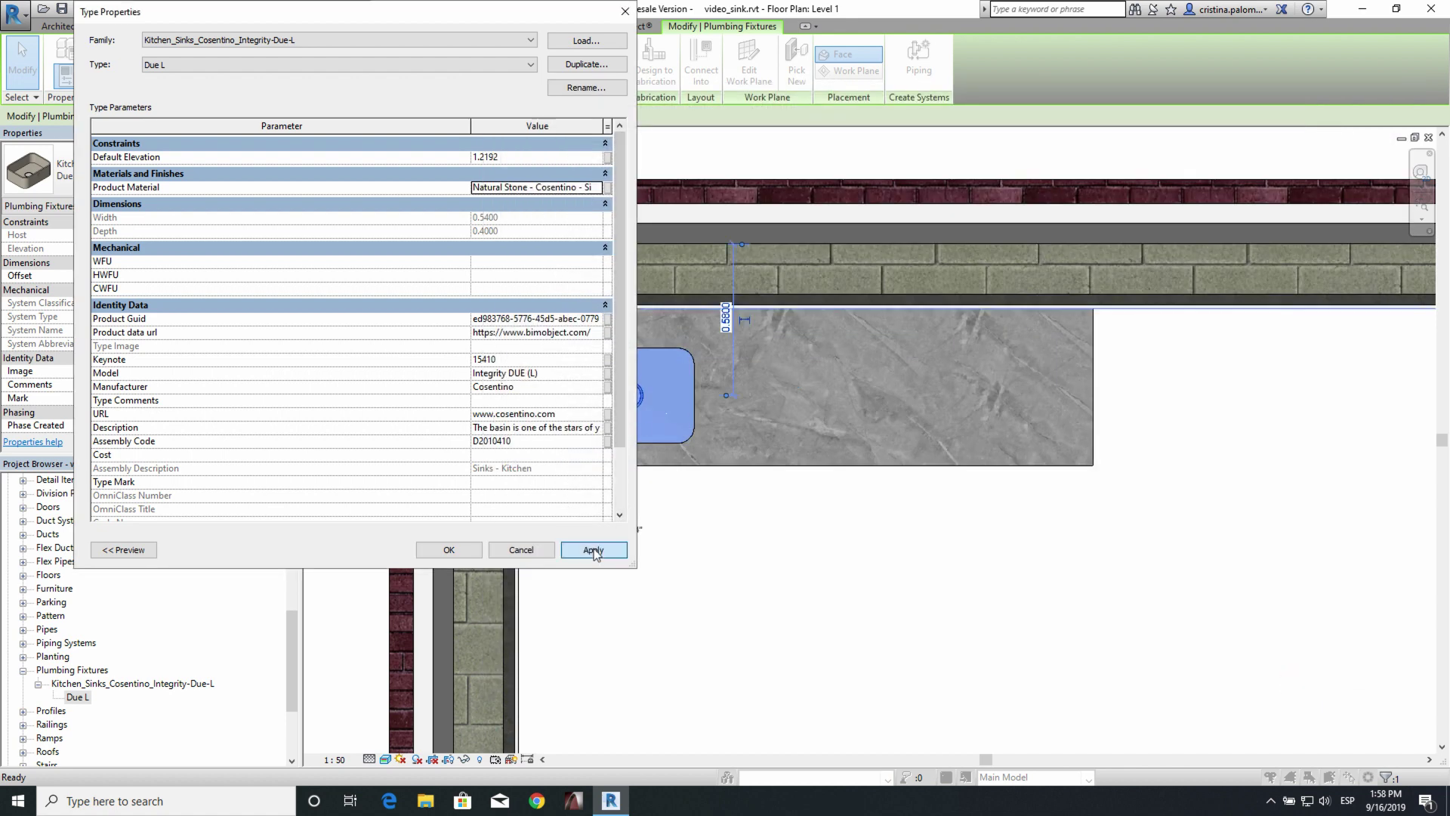
pyautogui.click(451, 550)
pyautogui.click(694, 536)
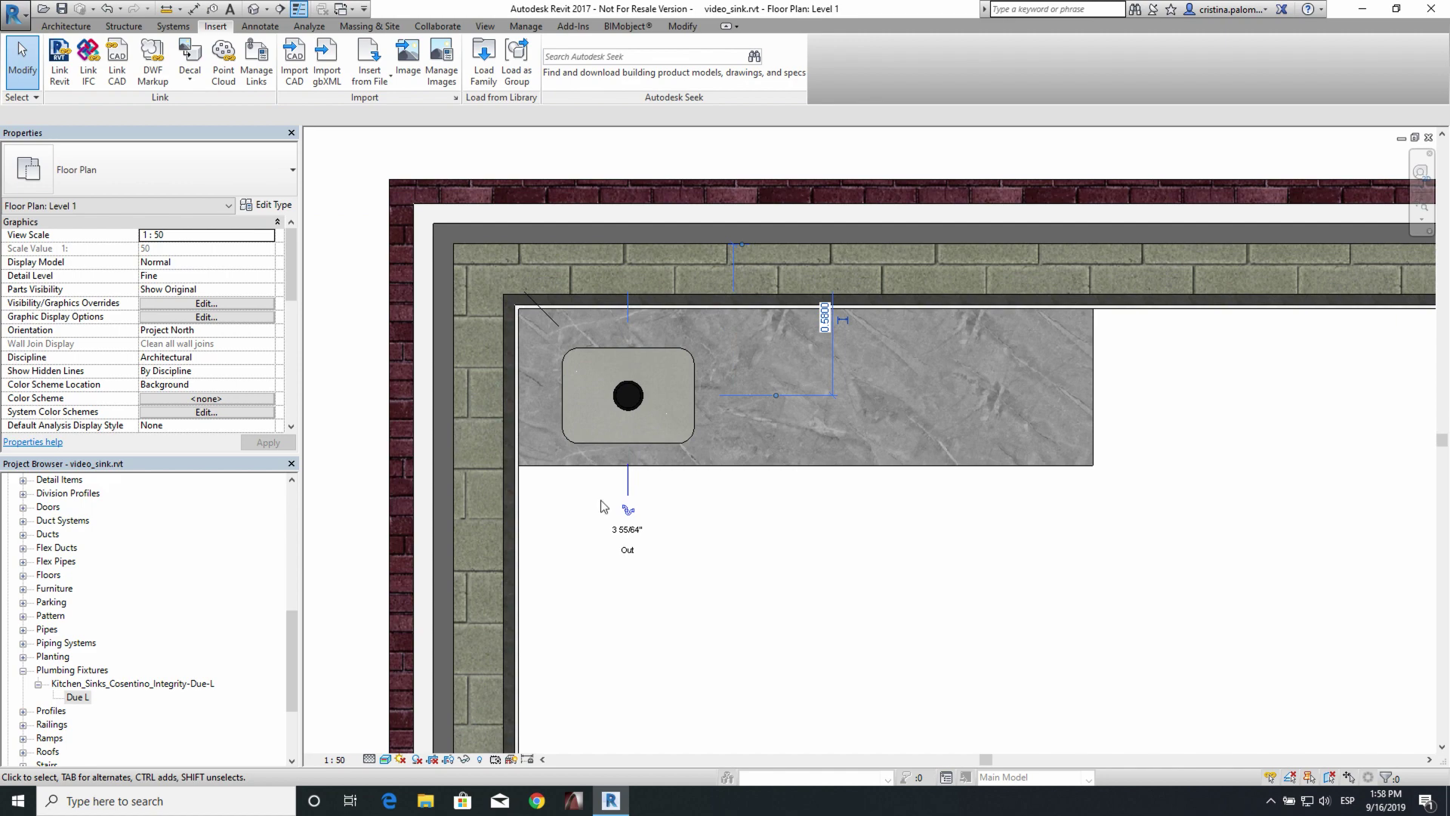
pyautogui.scroll(2, 601, 507)
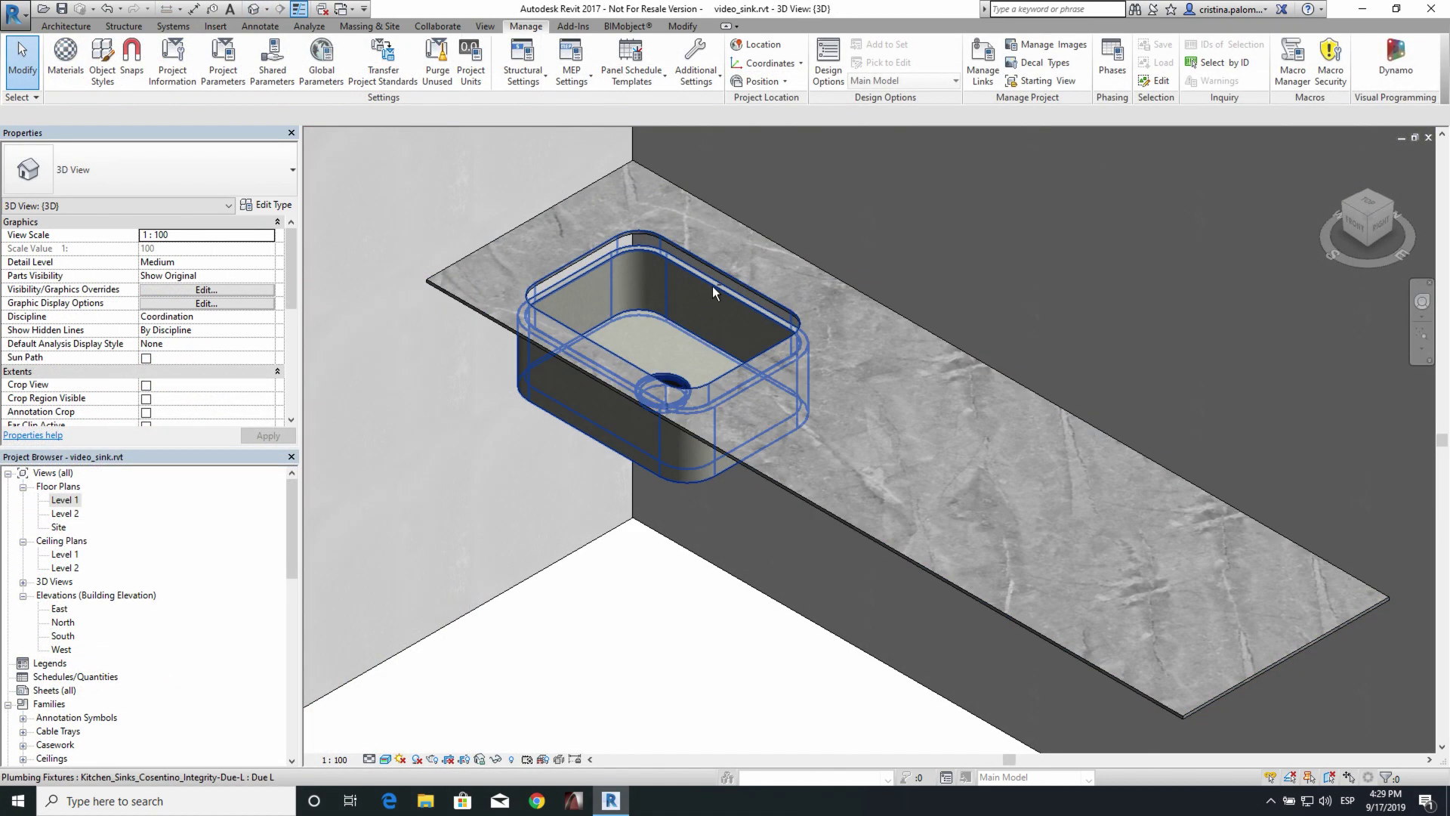
# - Inspect the marble countertop's type properties in the 3D view
pyautogui.click(714, 286)
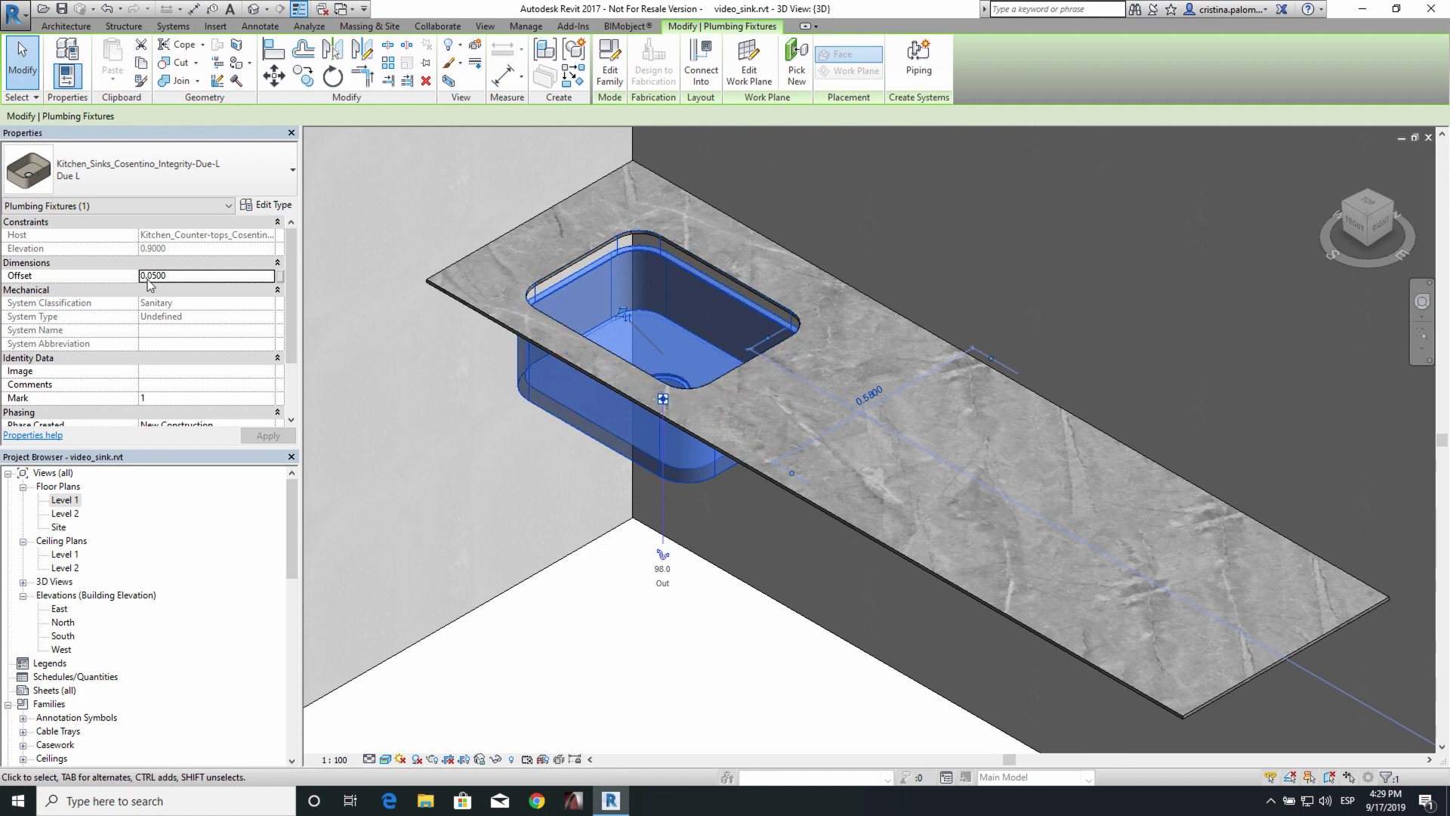
pyautogui.click(463, 298)
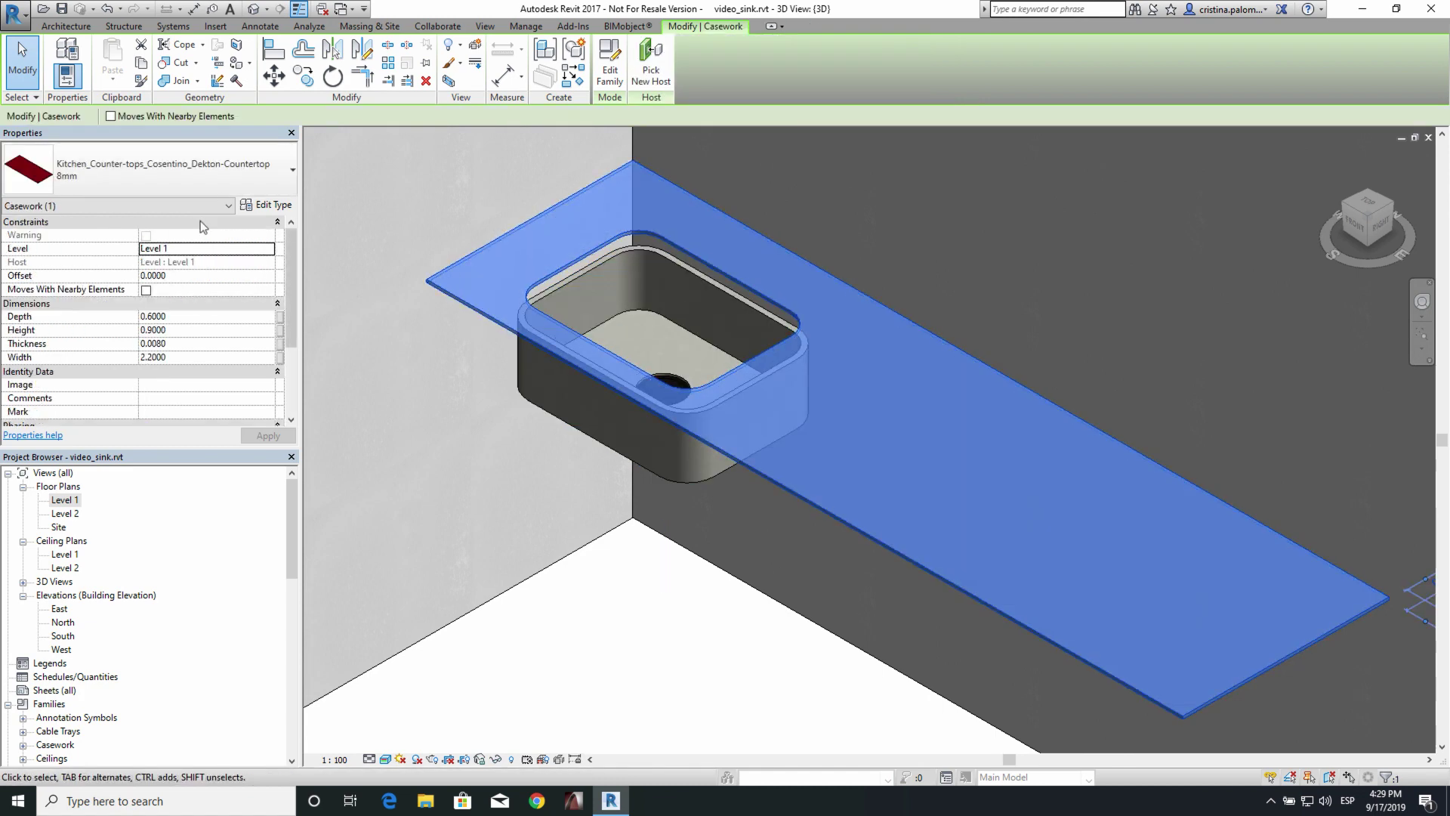
pyautogui.click(268, 204)
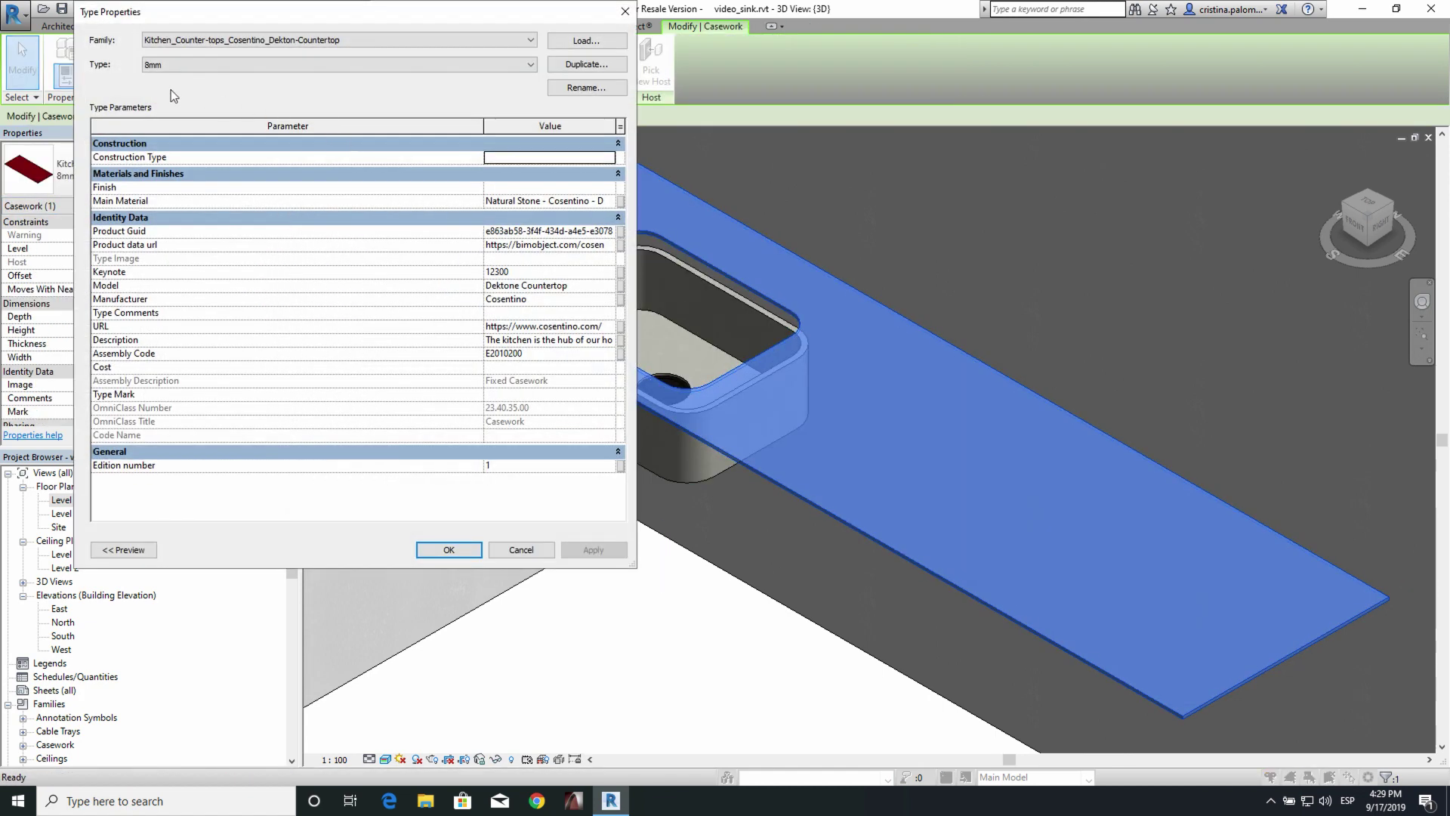
pyautogui.click(443, 552)
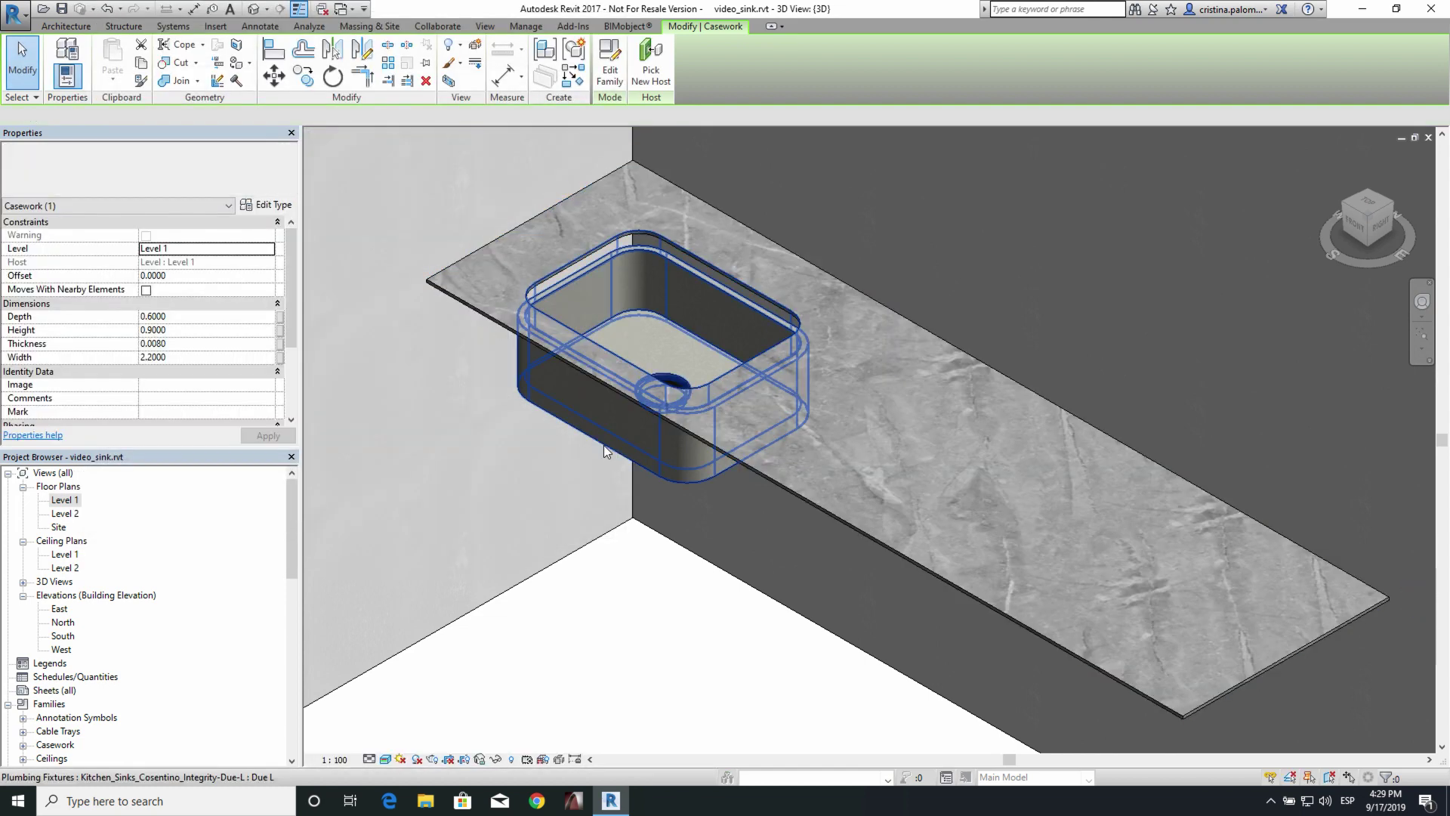
pyautogui.press('Escape')
# - Set the sink's Offset to 0.008 so it sits flush
pyautogui.click(533, 408)
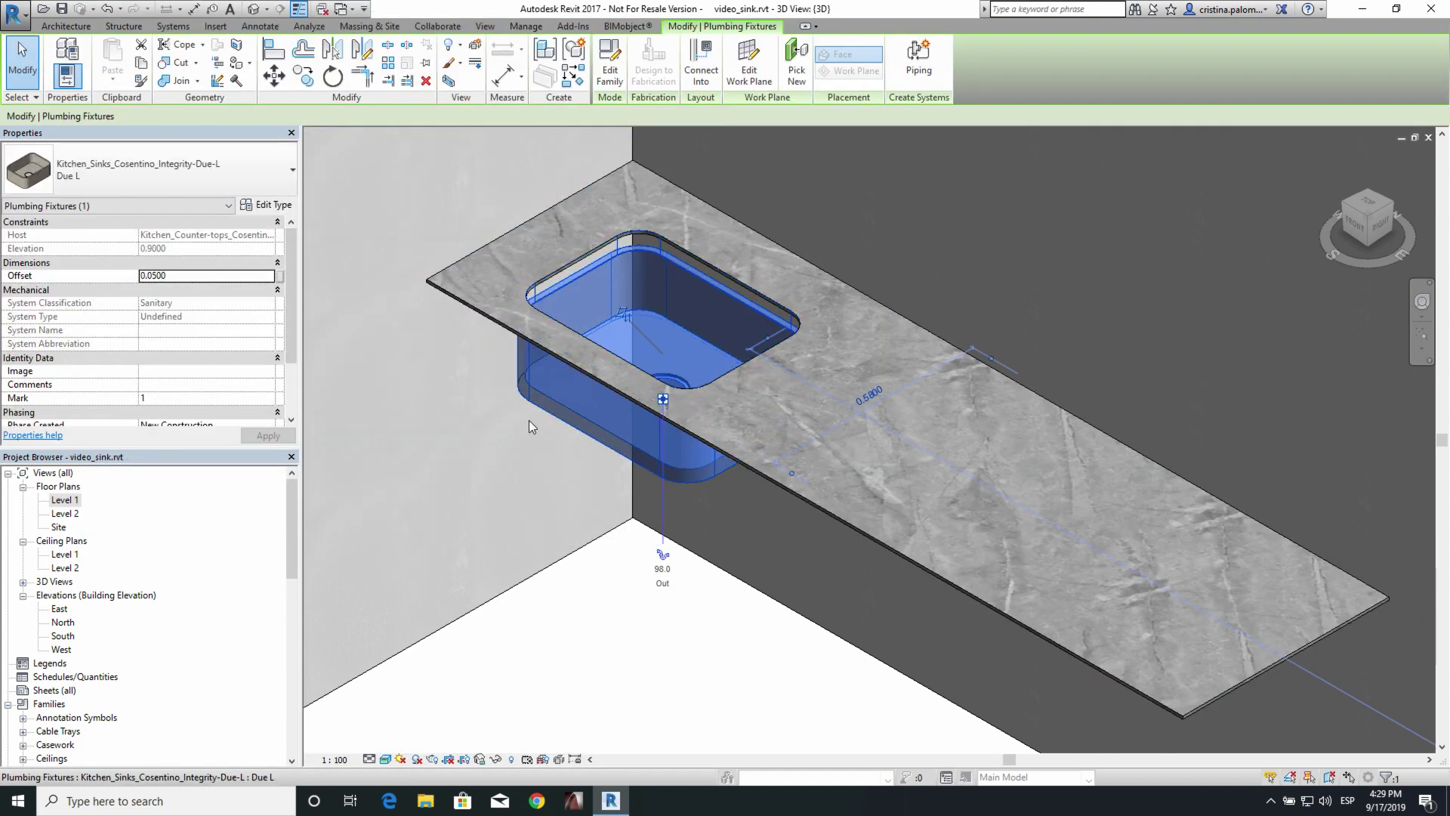
pyautogui.click(159, 279)
pyautogui.write('0.0080')
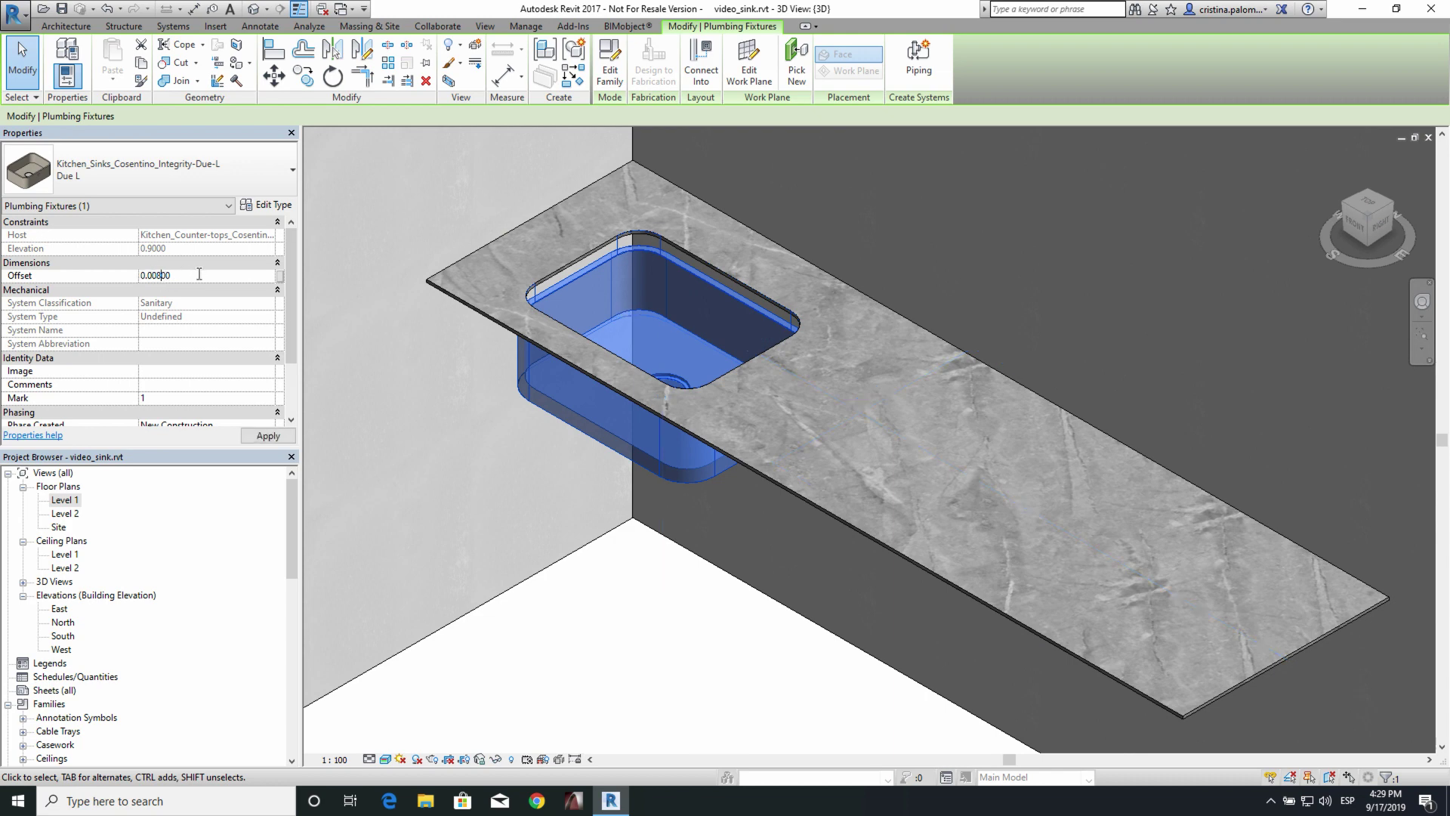
pyautogui.click(268, 435)
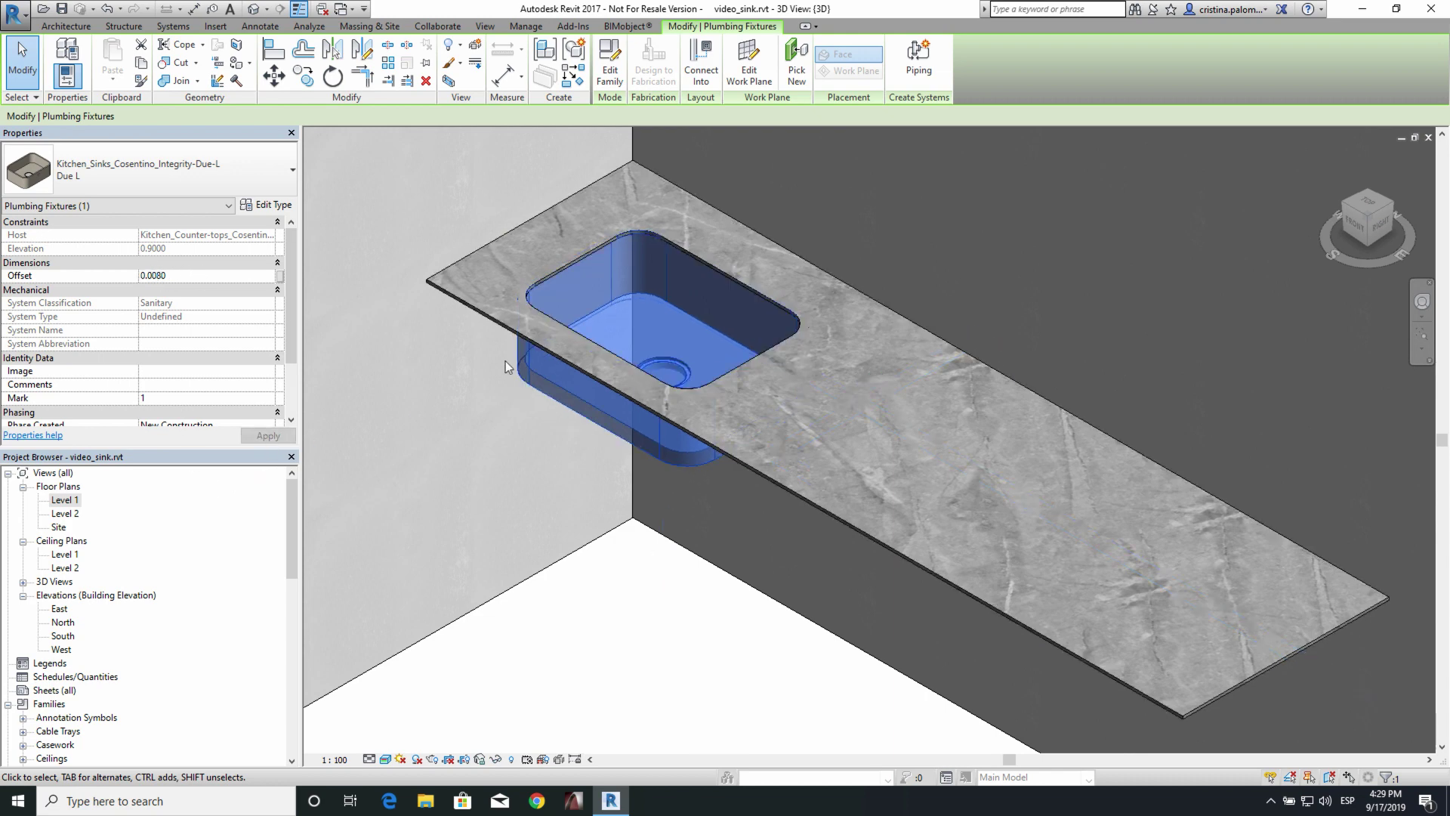
pyautogui.click(723, 629)
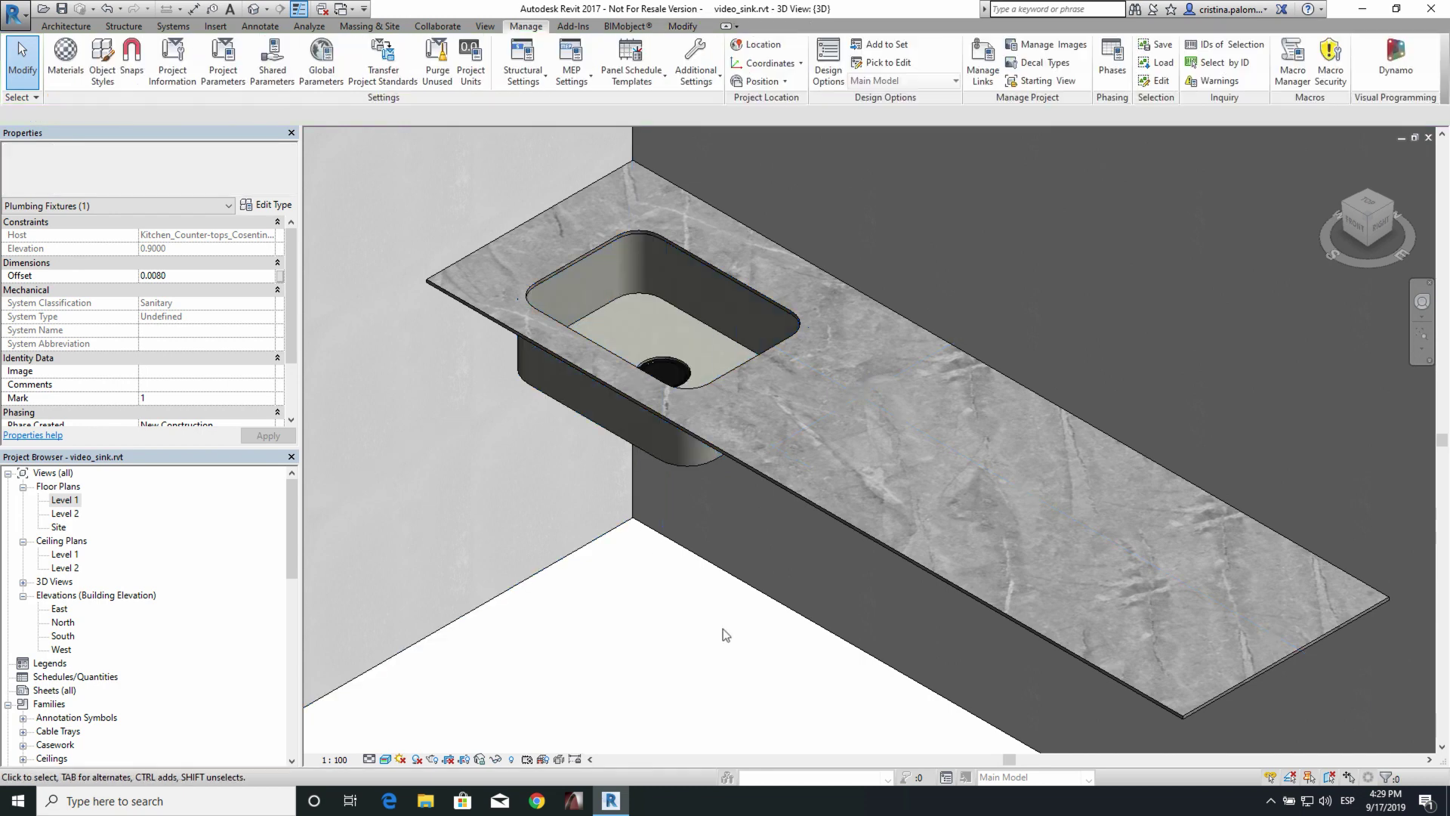
# - Orbit the 3D view and step the detail level through Coarse, Medium, then Fine
pyautogui.keyDown('shift'); pyautogui.moveTo(674, 509); pyautogui.dragTo(360, 243, button='middle'); pyautogui.keyUp('shift')
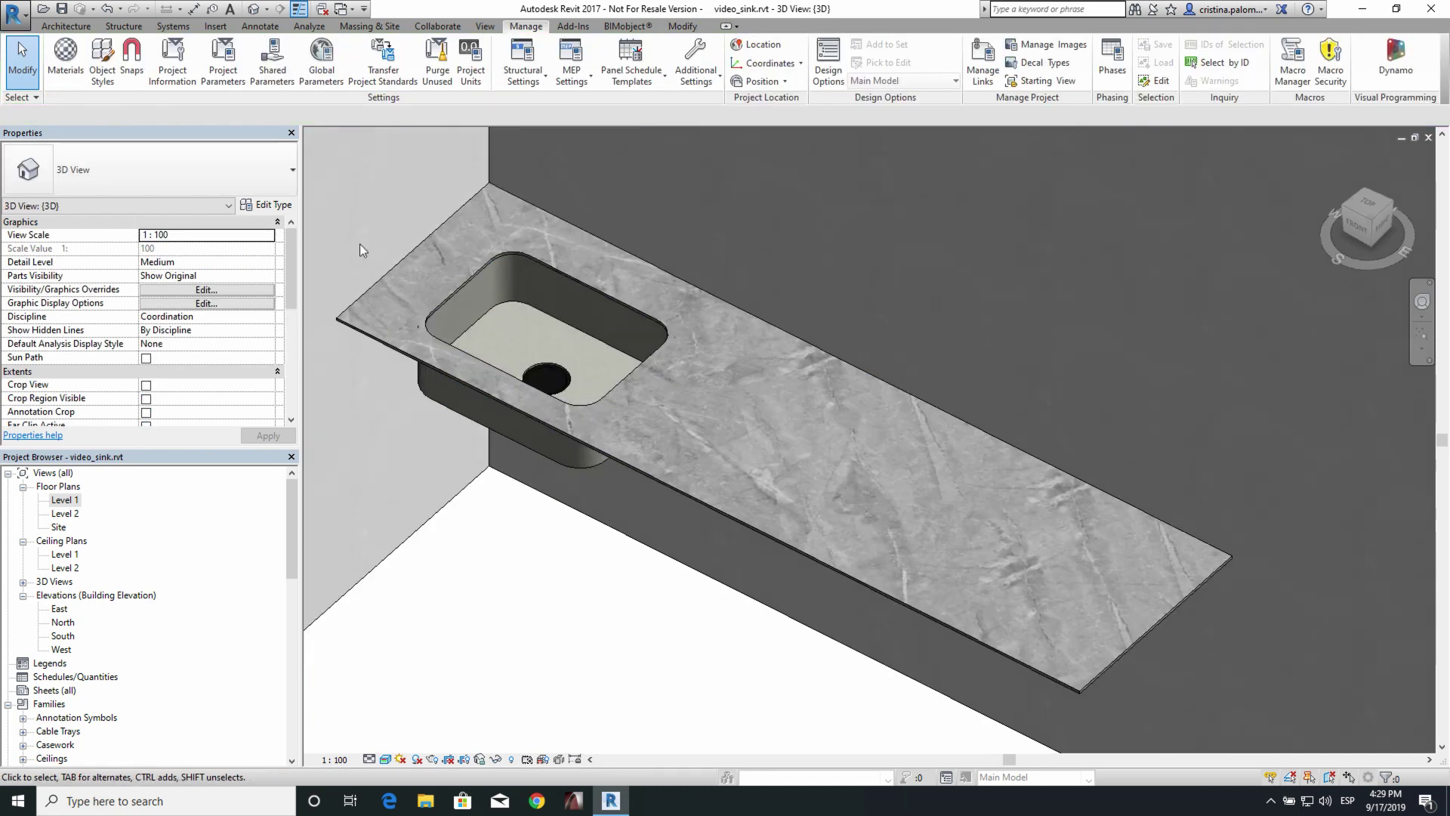
pyautogui.click(371, 759)
pyautogui.click(390, 710)
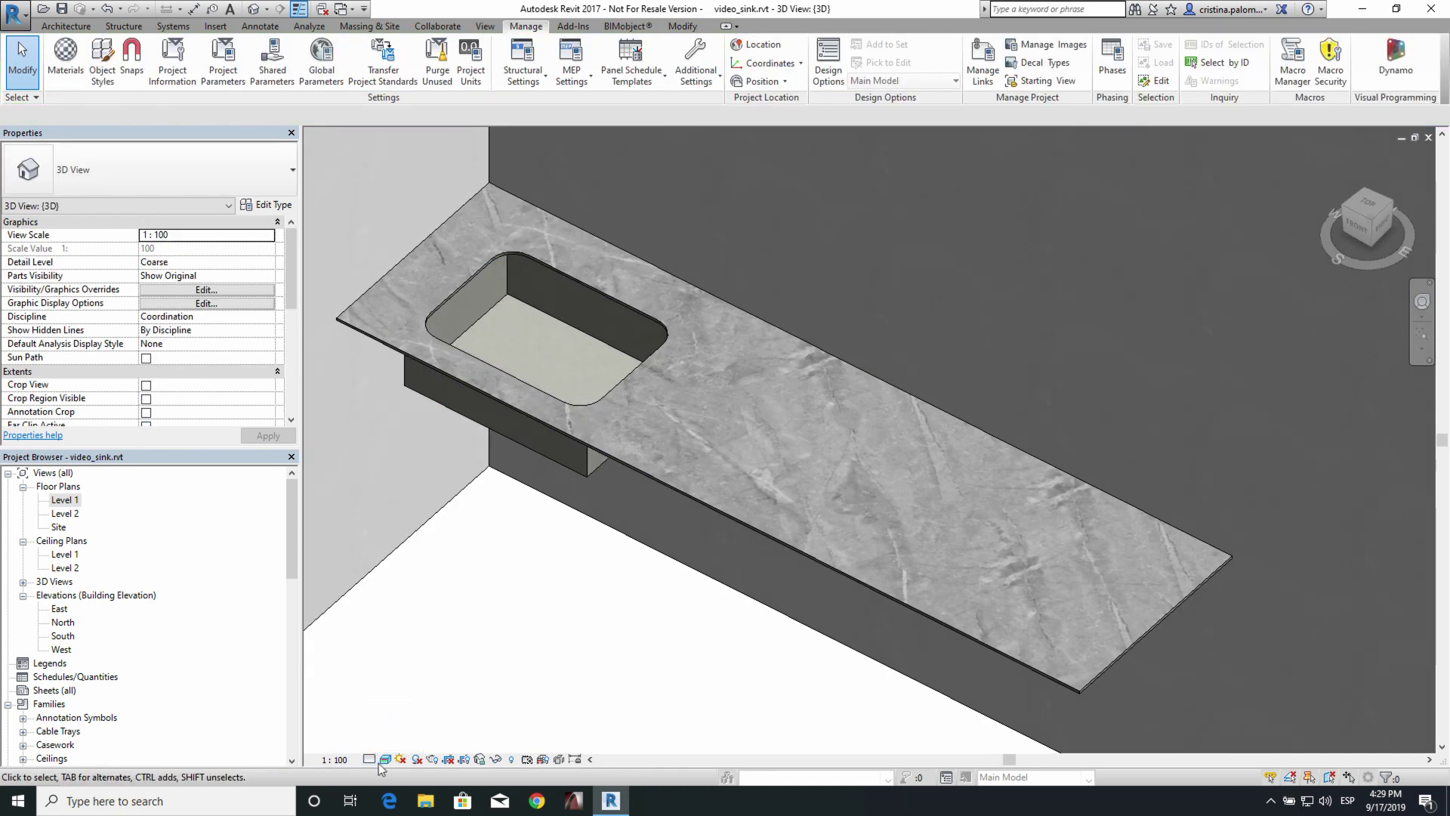
pyautogui.click(370, 760)
pyautogui.click(381, 724)
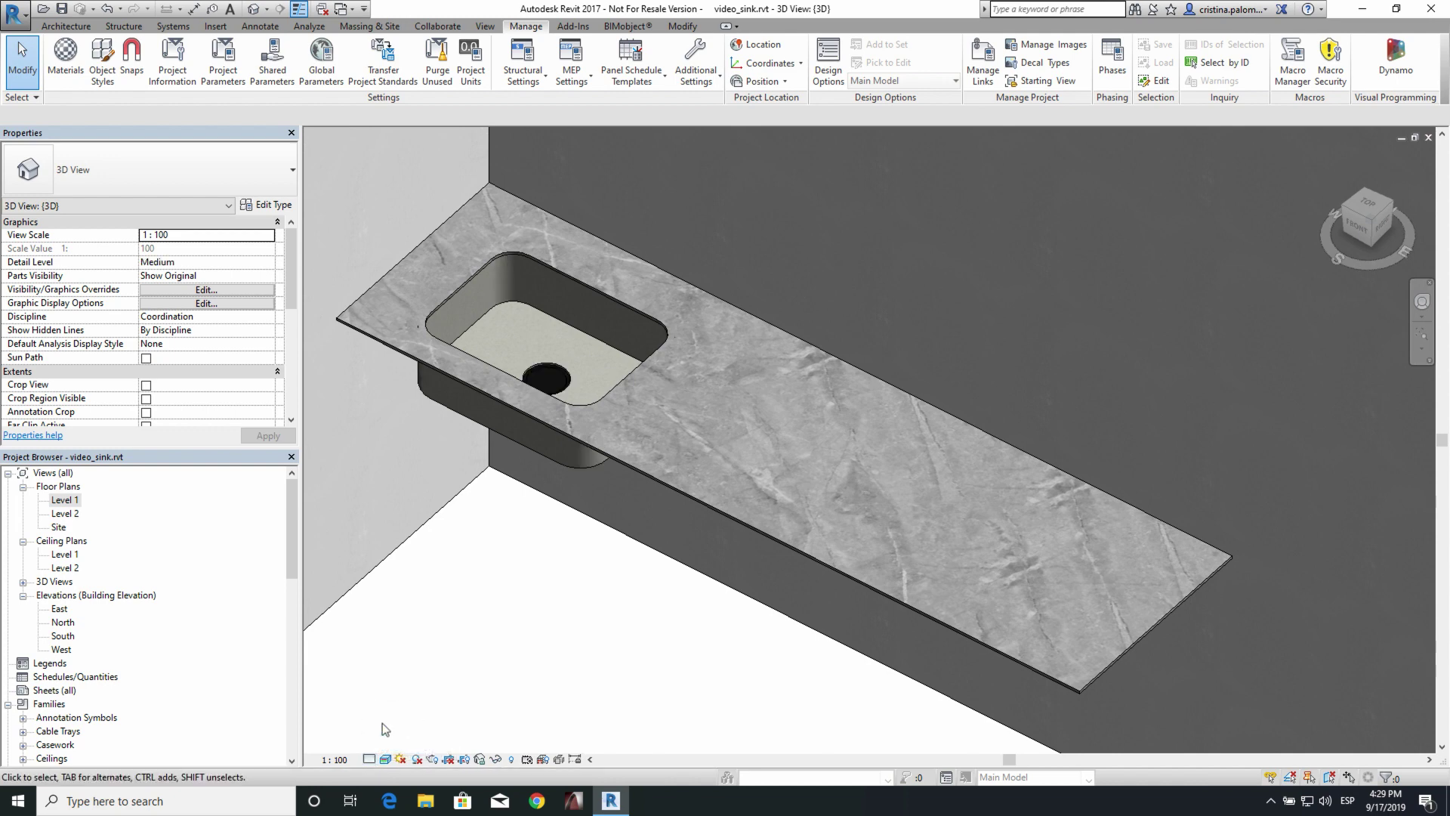
pyautogui.click(371, 760)
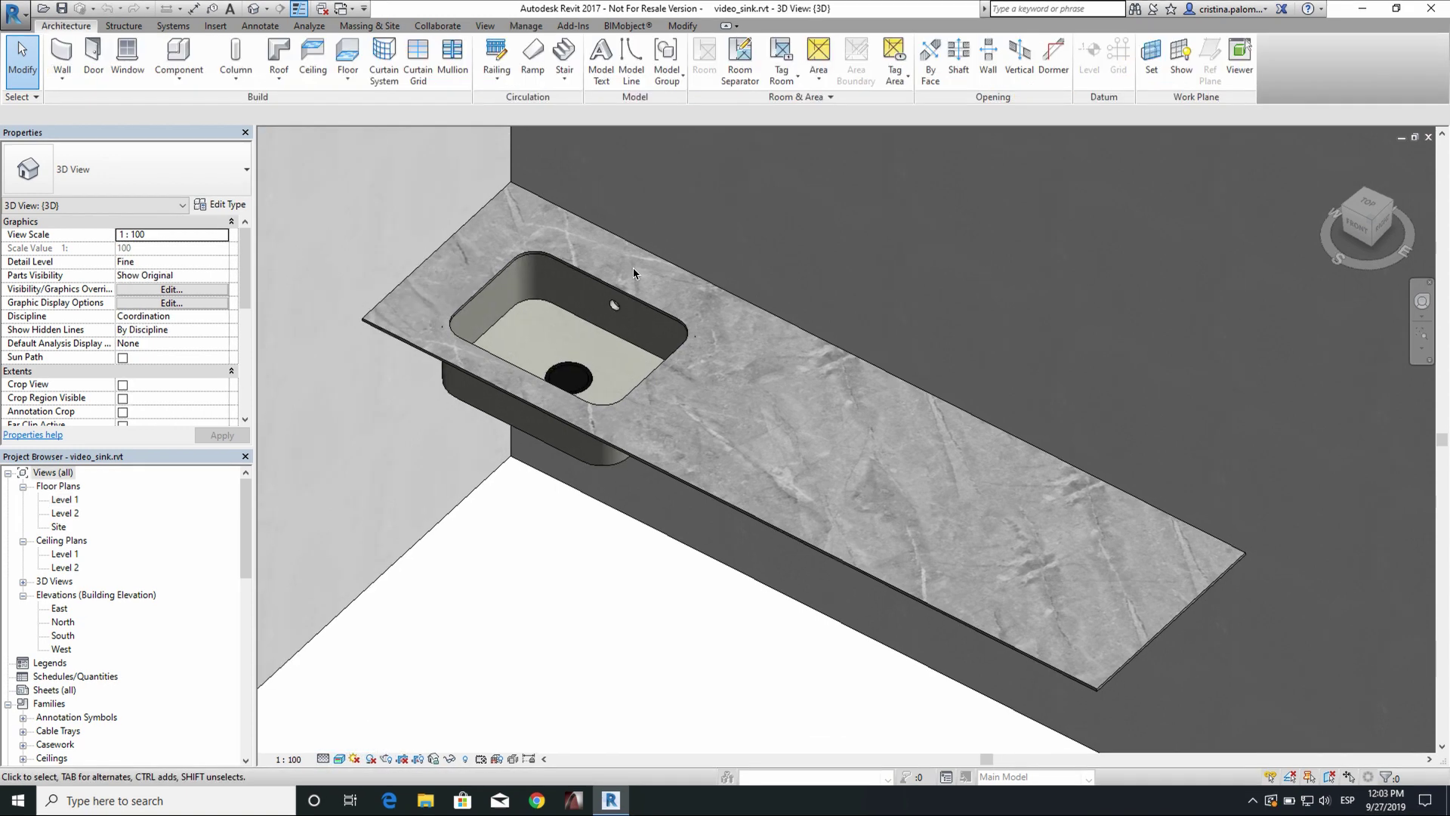
# - Browse the BIMobject catalogue from the Revit ribbon and filter products to the Cosentino brand
pyautogui.click(631, 26)
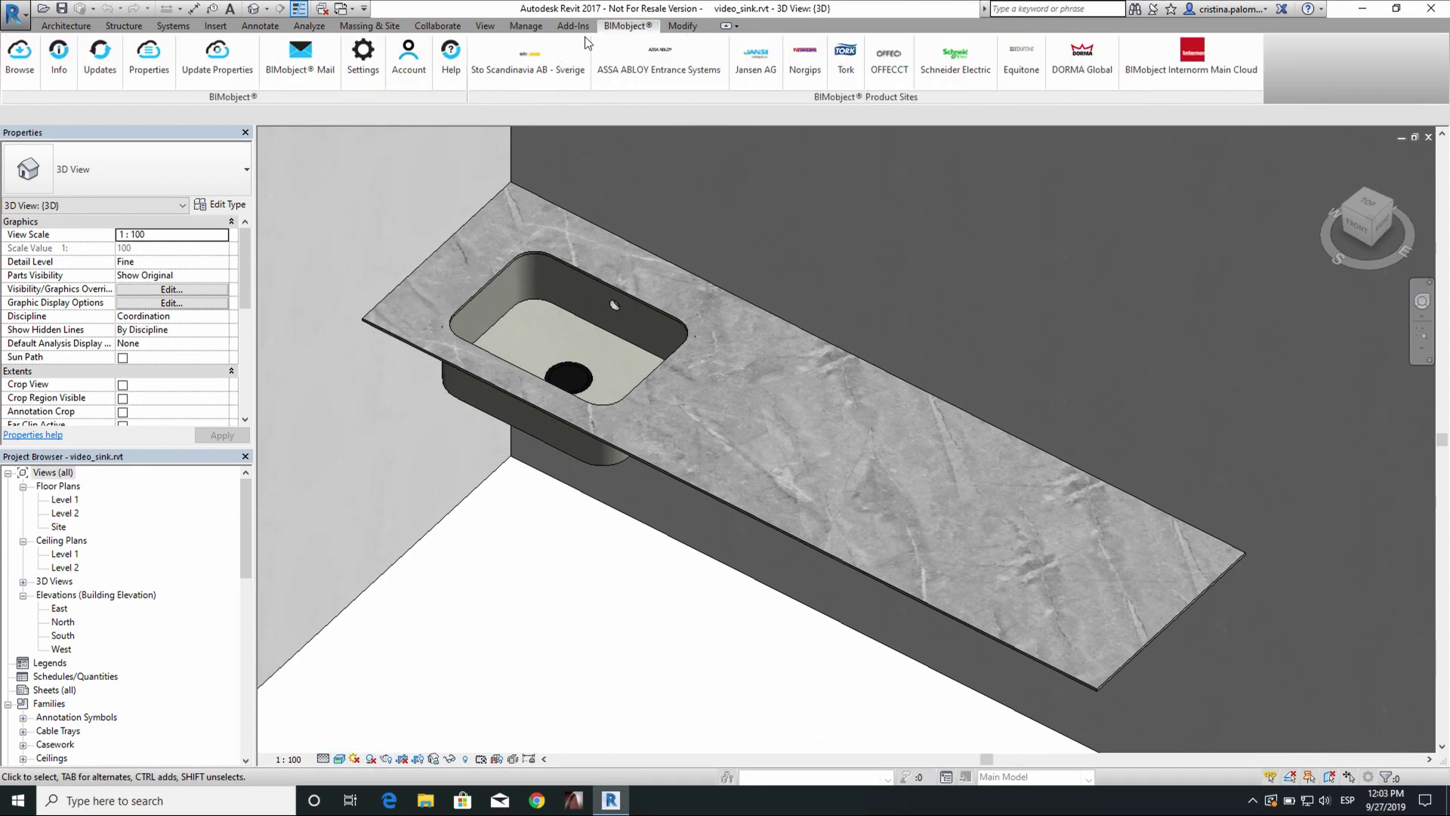
pyautogui.click(21, 68)
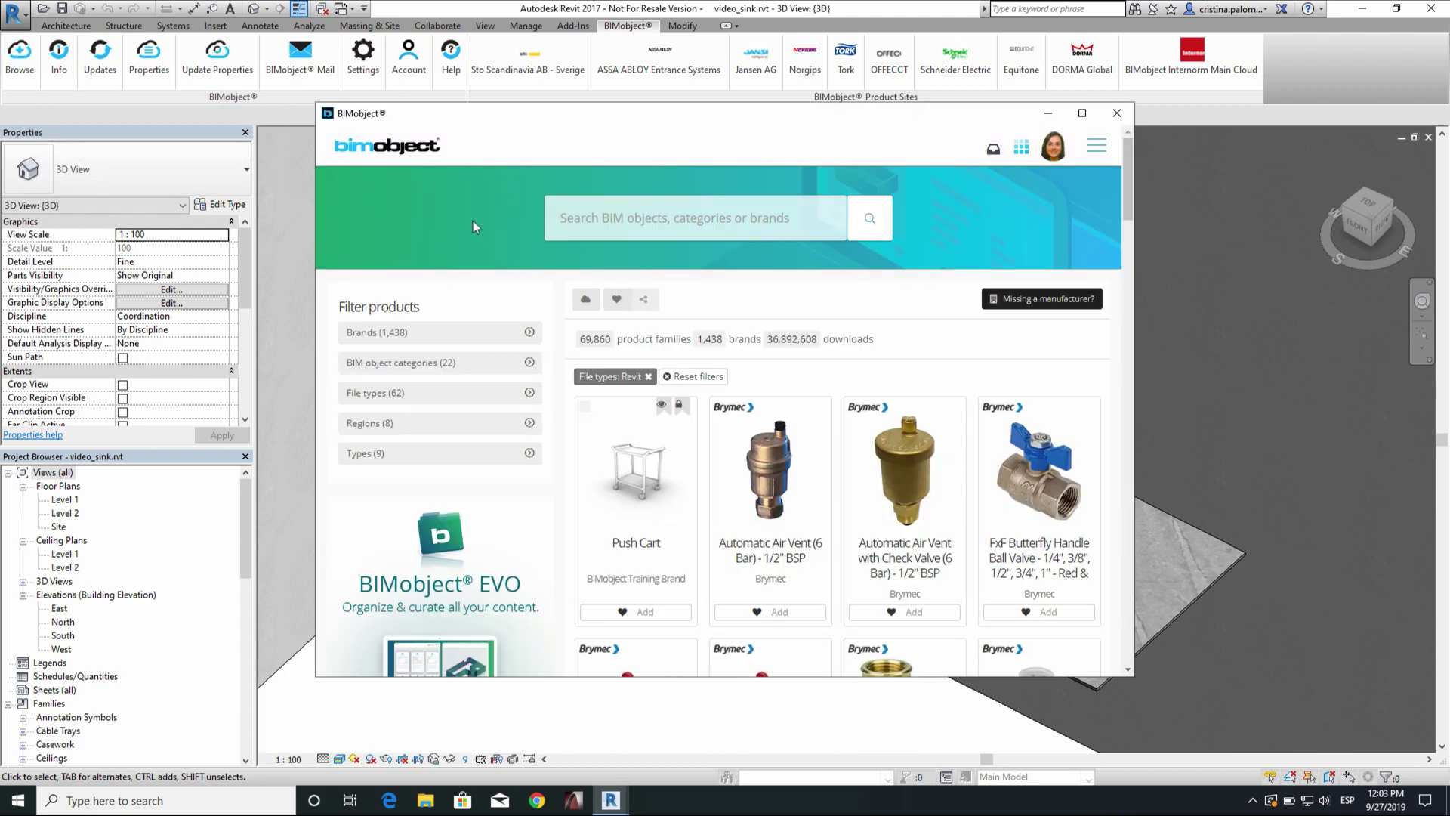
pyautogui.click(599, 216)
pyautogui.write('Cosentino')
pyautogui.press('Down')
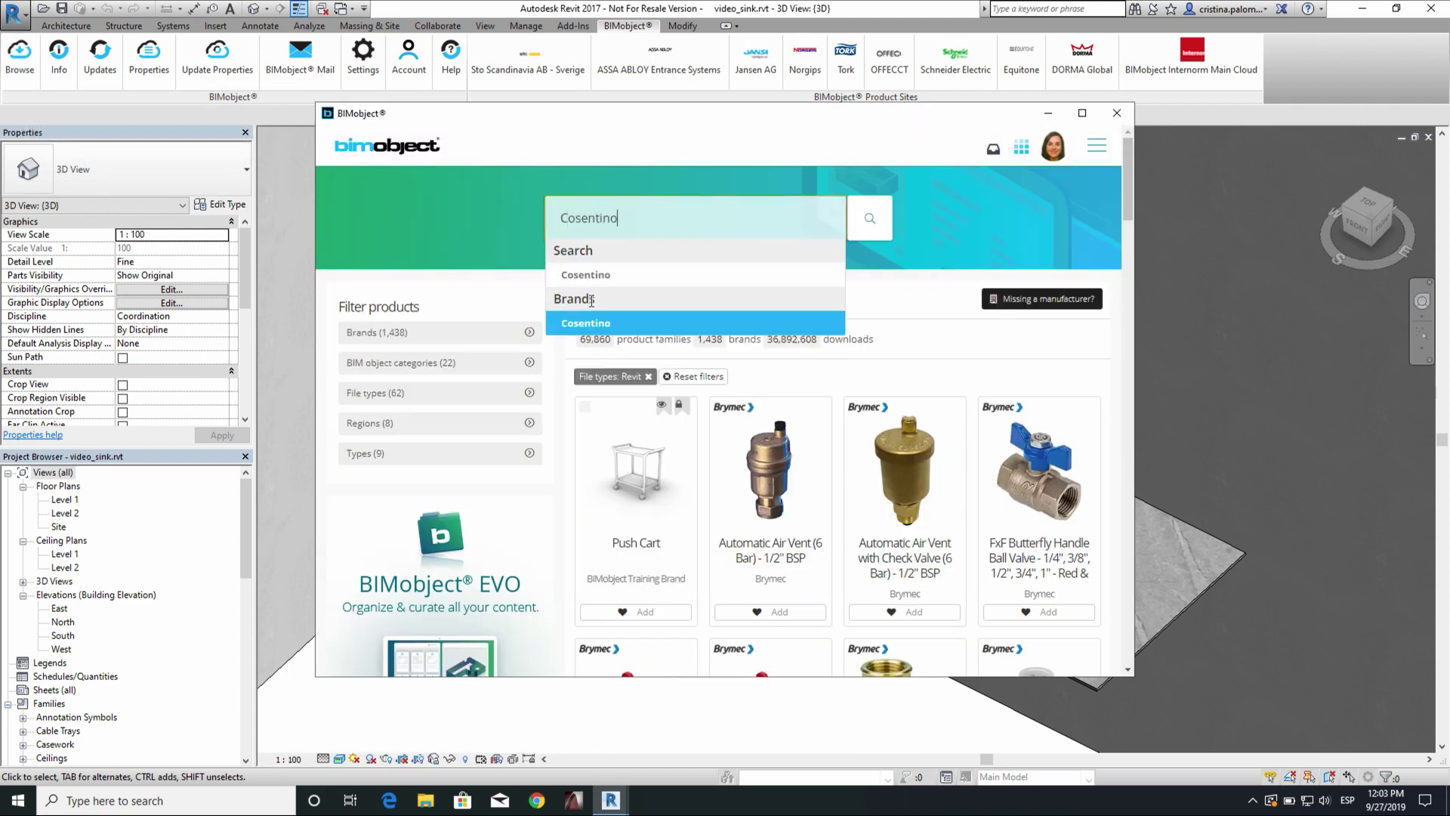
pyautogui.click(589, 324)
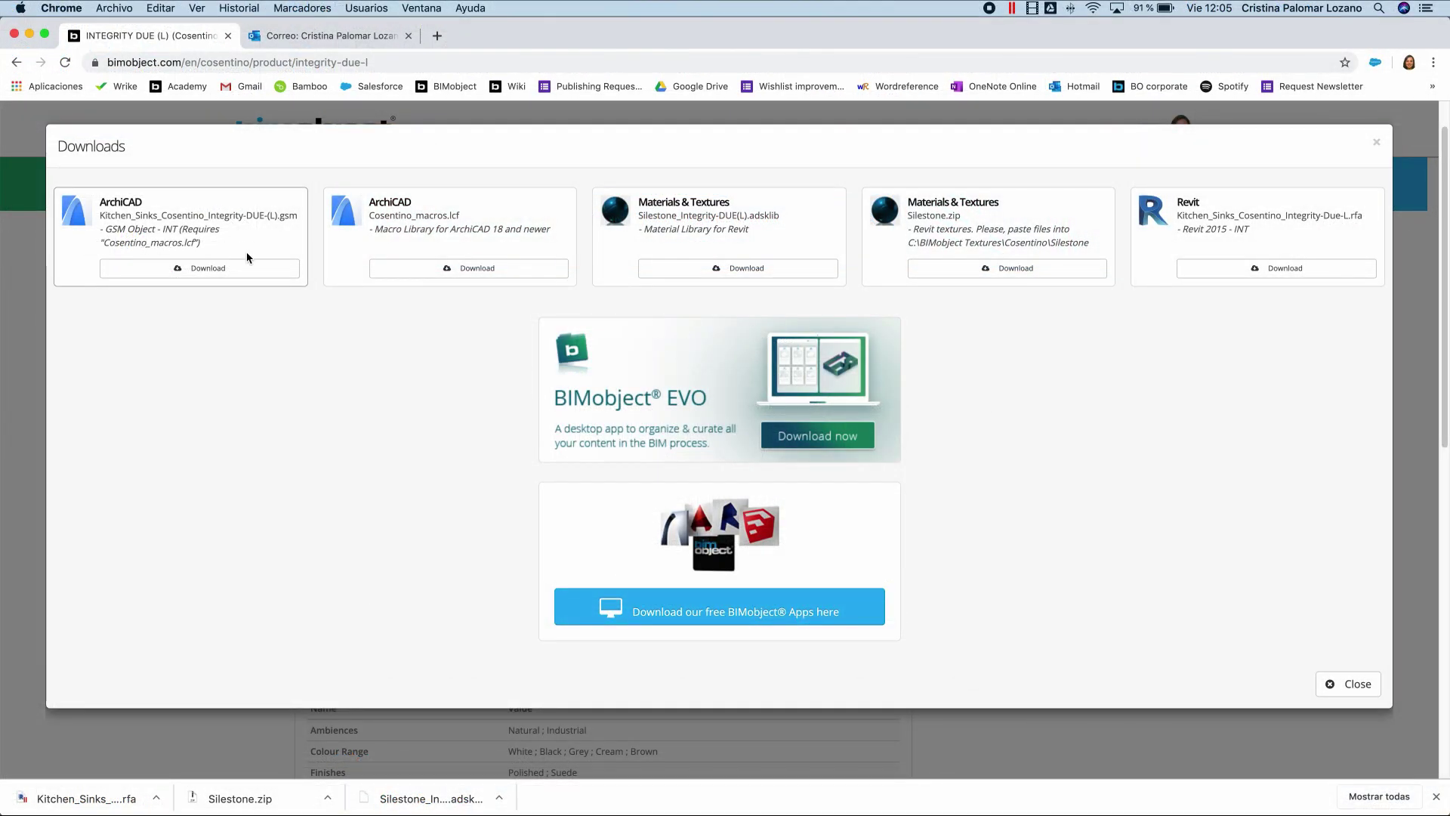
# - Download the Cosentino_macros.lcf library and the ArchiCAD GSM sink object
pyautogui.click(243, 270)
pyautogui.click(406, 270)
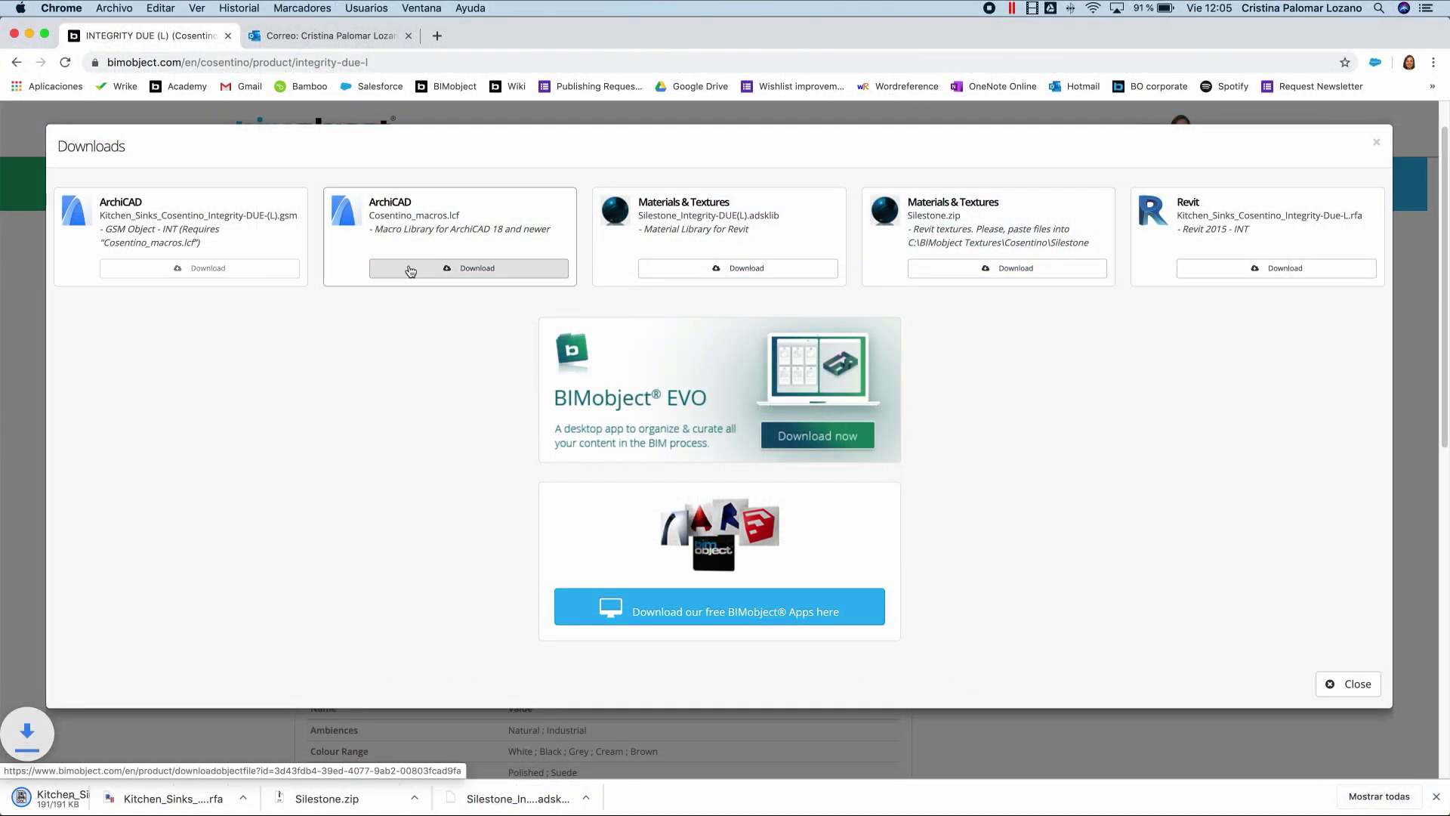
pyautogui.click(410, 270)
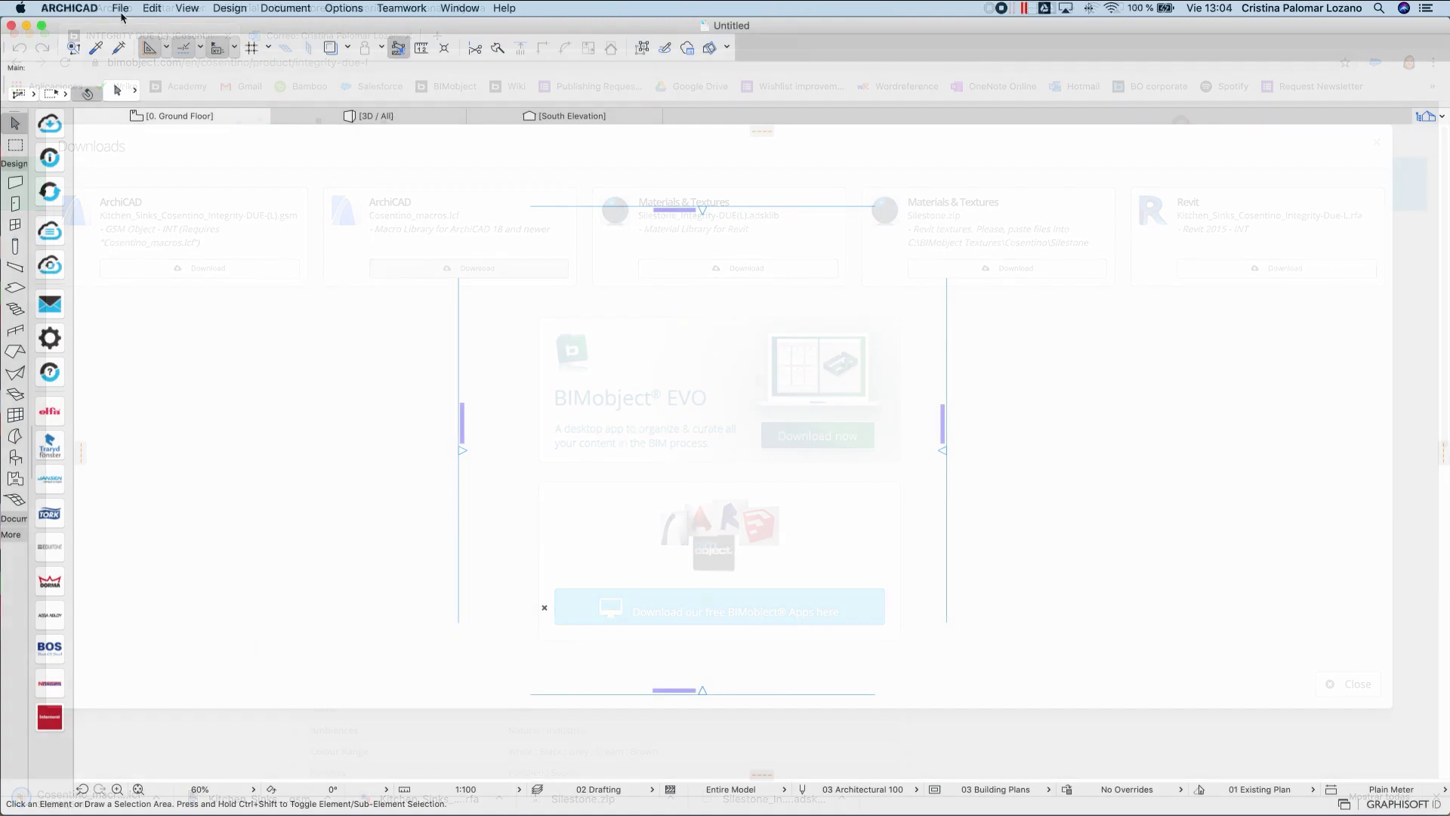
# - Add the Cosentino_macros.lcf library from Descargas in the Library Manager
pyautogui.click(119, 8)
pyautogui.moveTo(172, 222)
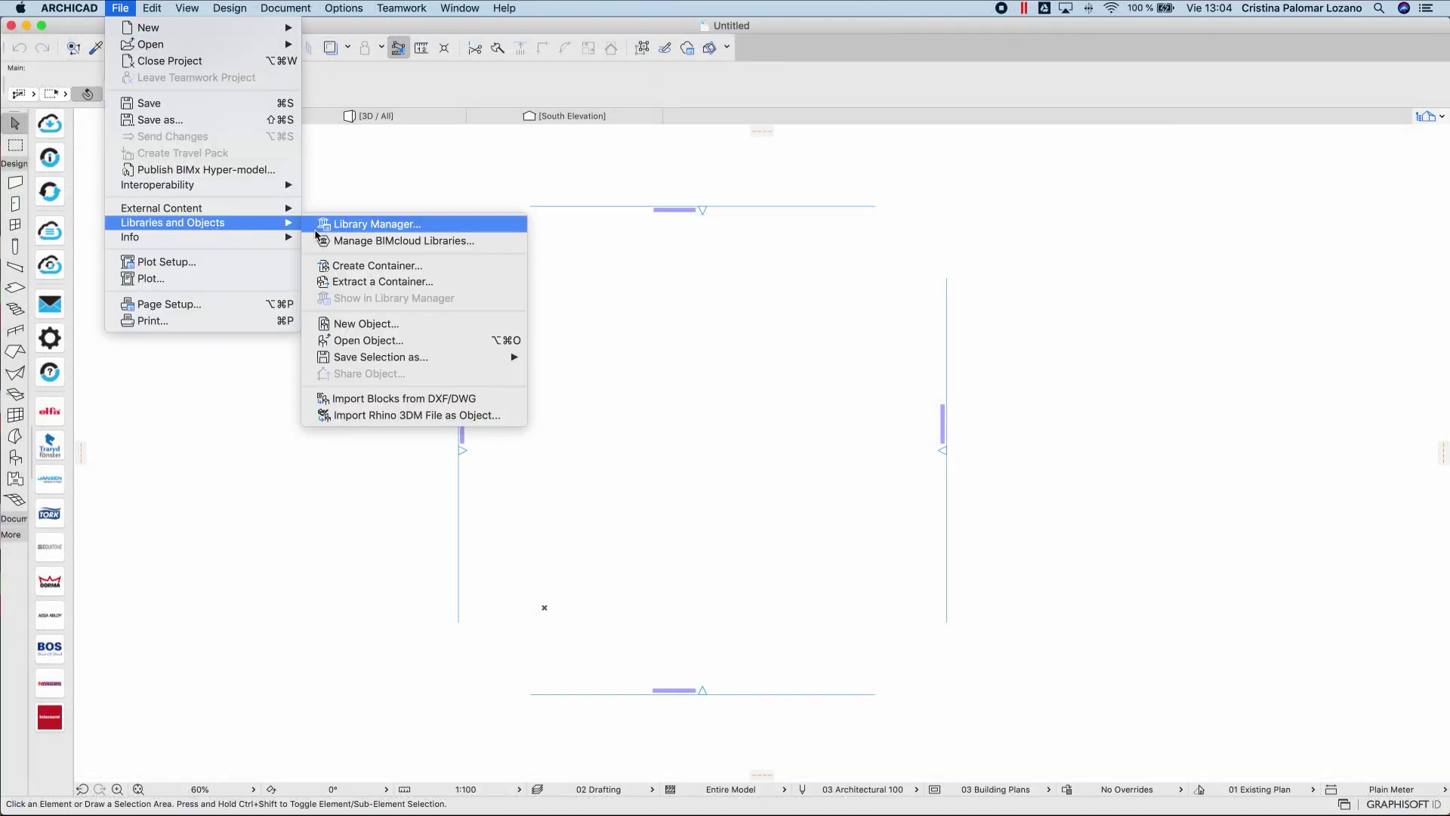
pyautogui.click(337, 230)
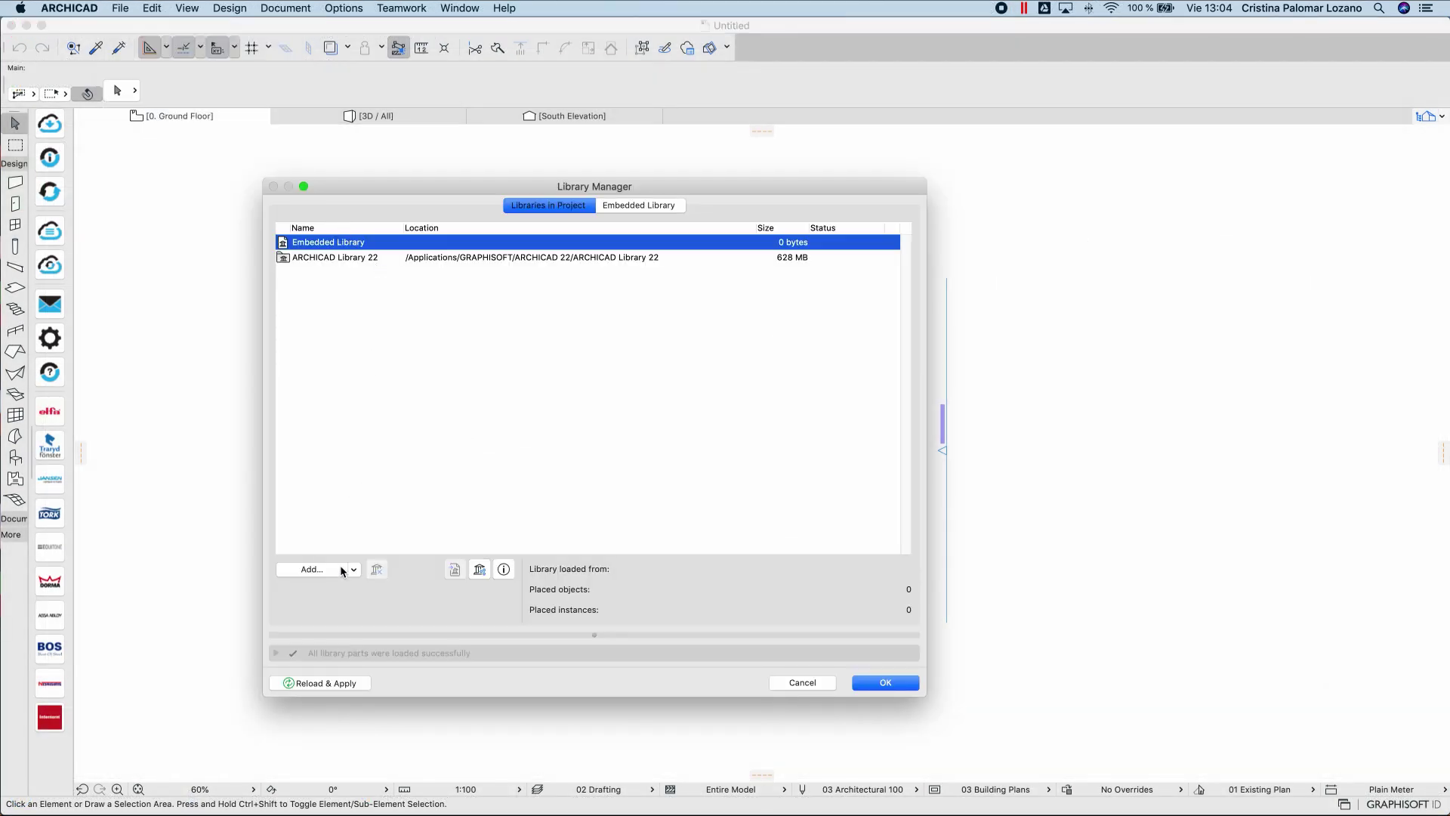
pyautogui.click(314, 570)
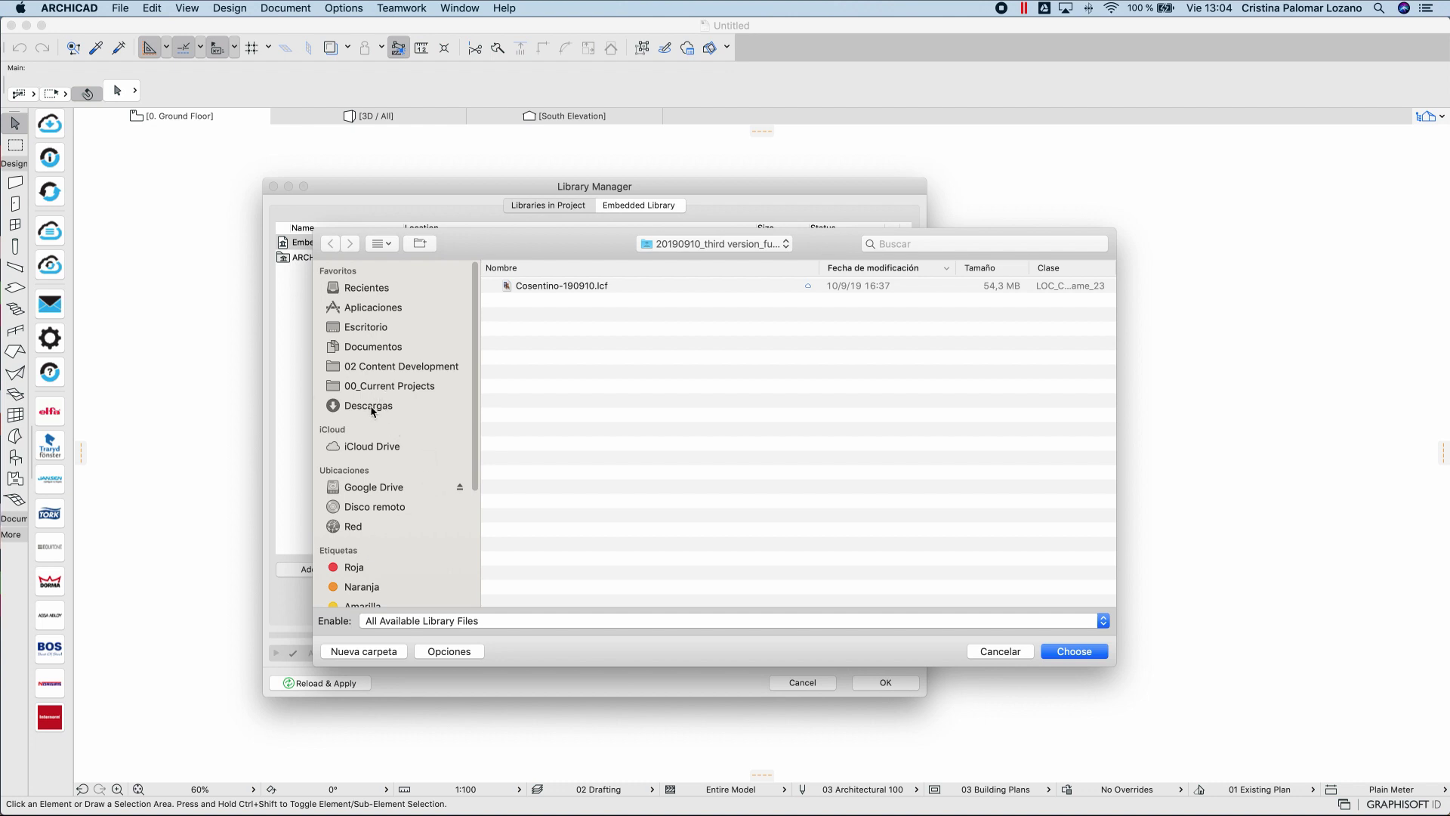
pyautogui.click(370, 406)
pyautogui.click(550, 344)
pyautogui.click(1075, 652)
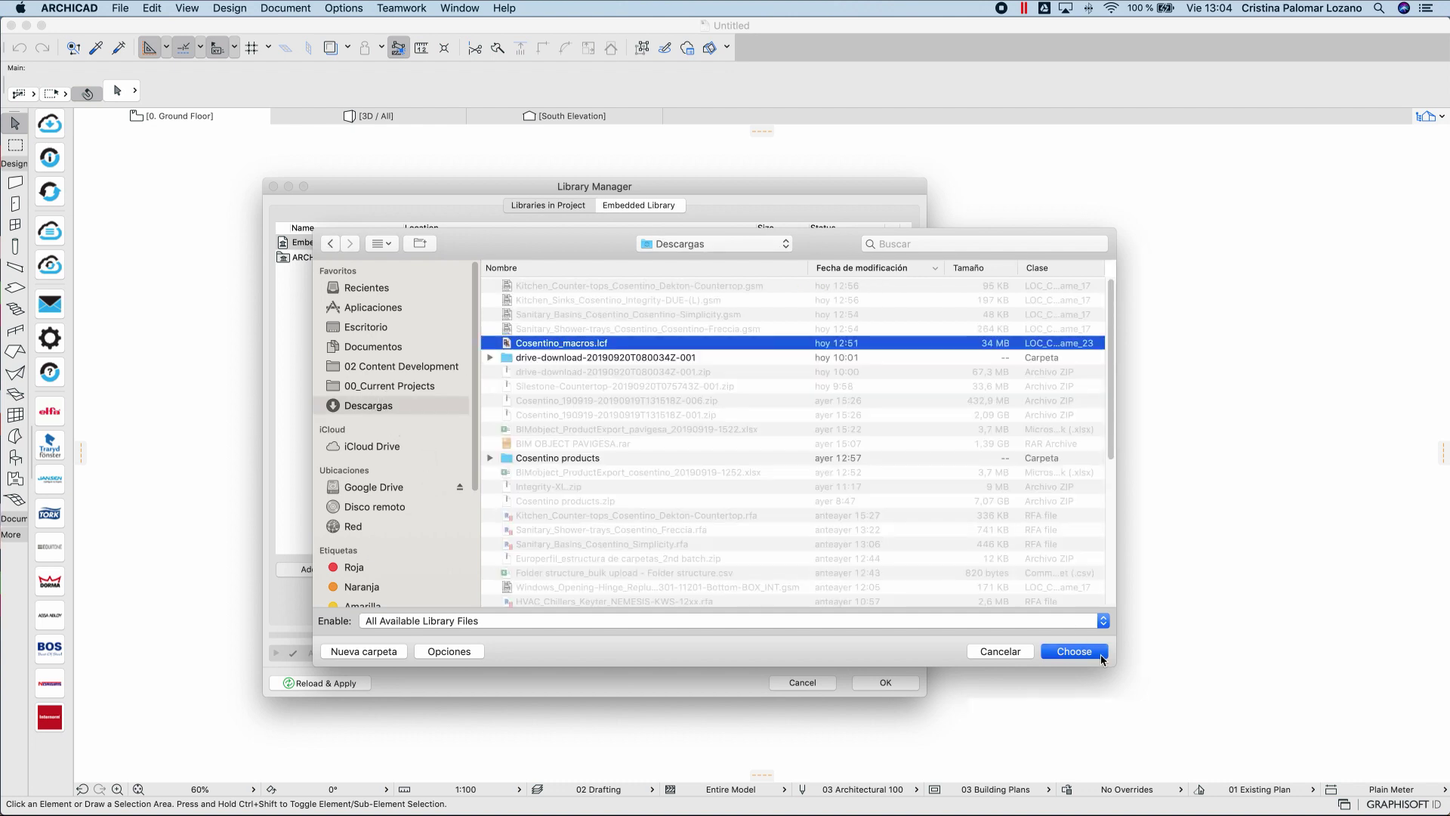
# - Add the Integrity DUE (L) sink object file to the Embedded Library and apply
pyautogui.click(624, 207)
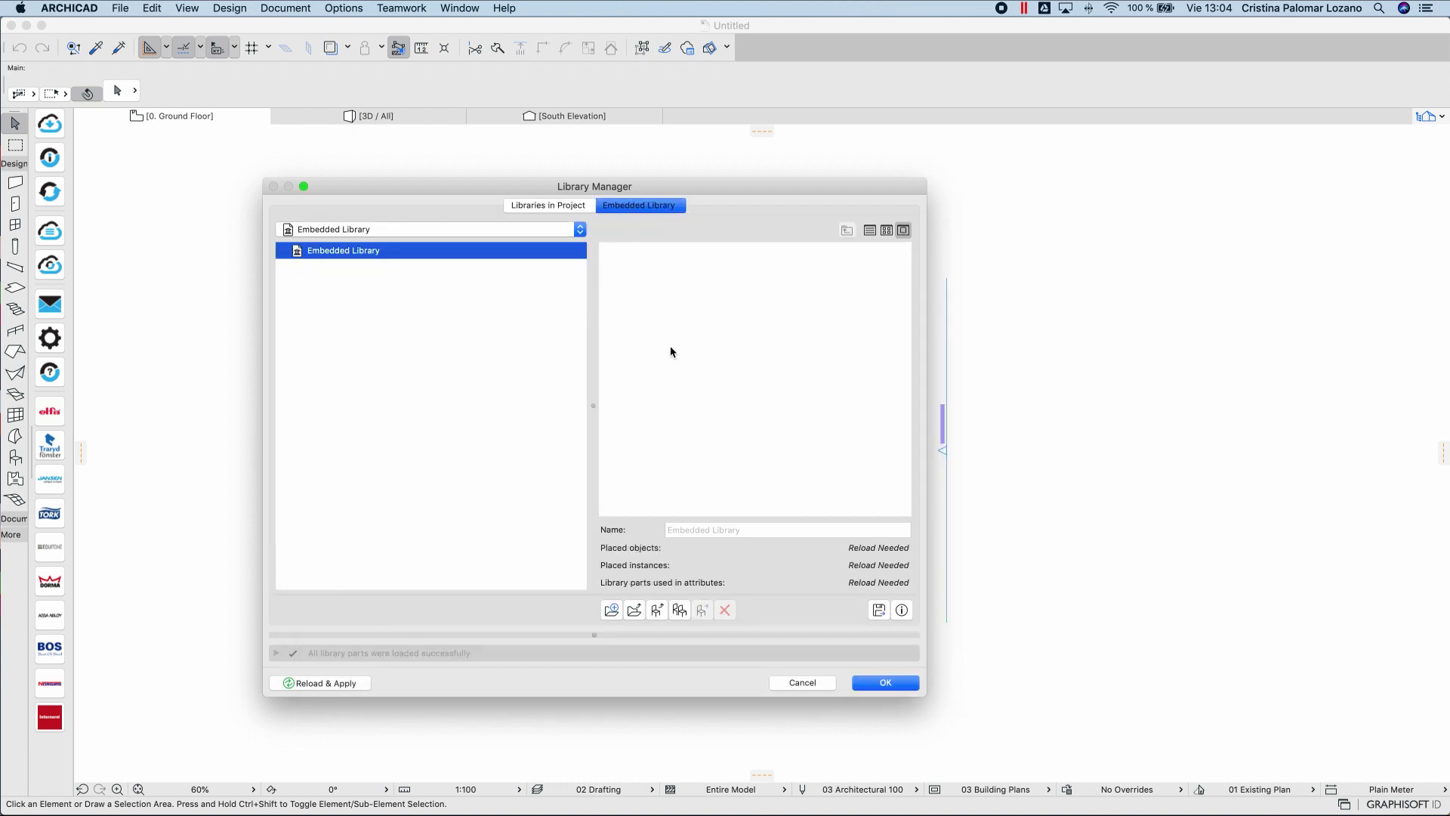
pyautogui.click(656, 610)
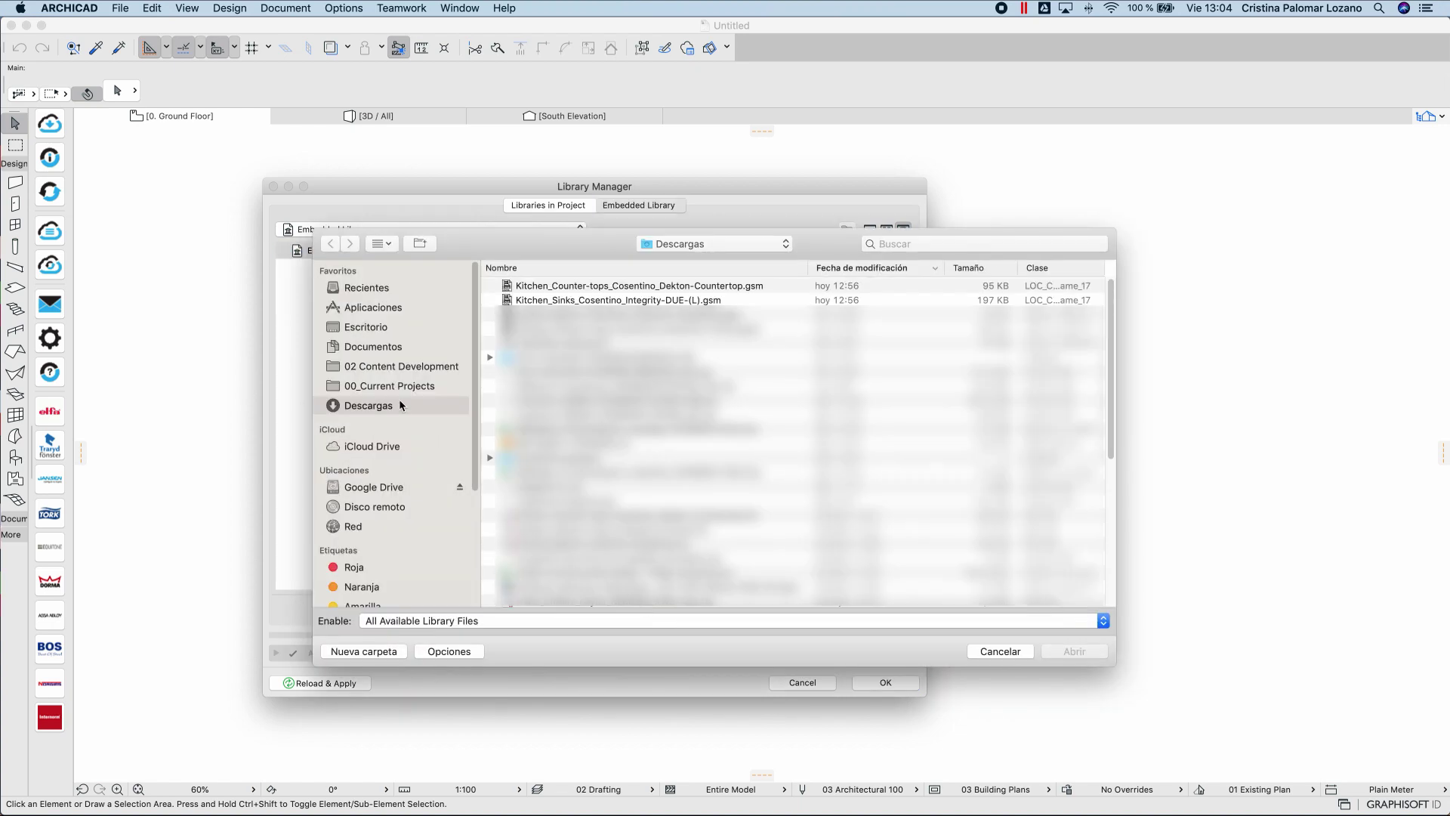
pyautogui.click(596, 301)
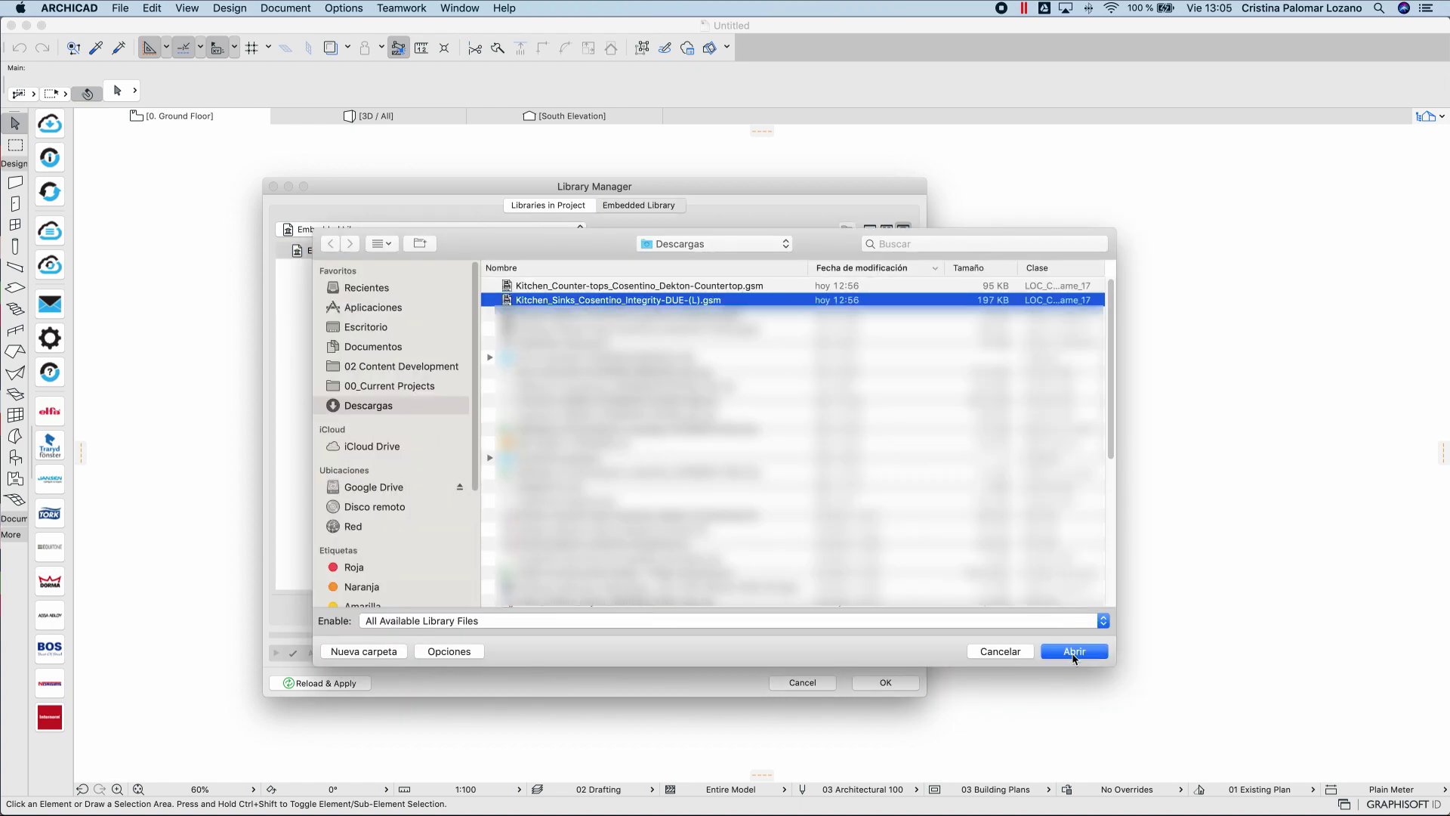
pyautogui.click(1073, 654)
pyautogui.click(893, 681)
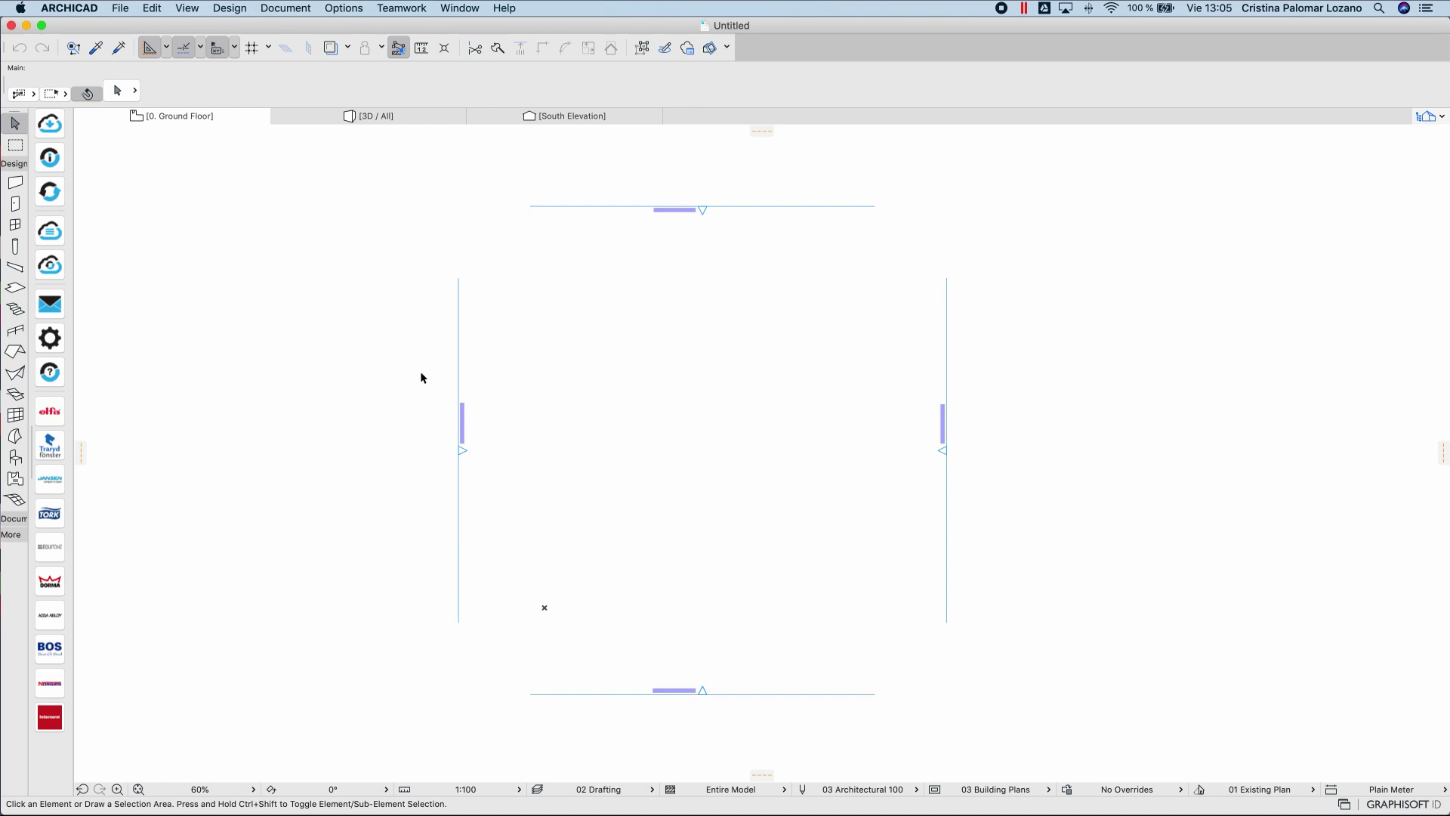
# - Pick the Integrity DUE (L) sink from Embedded Library and place it on the floor plan
pyautogui.click(16, 457)
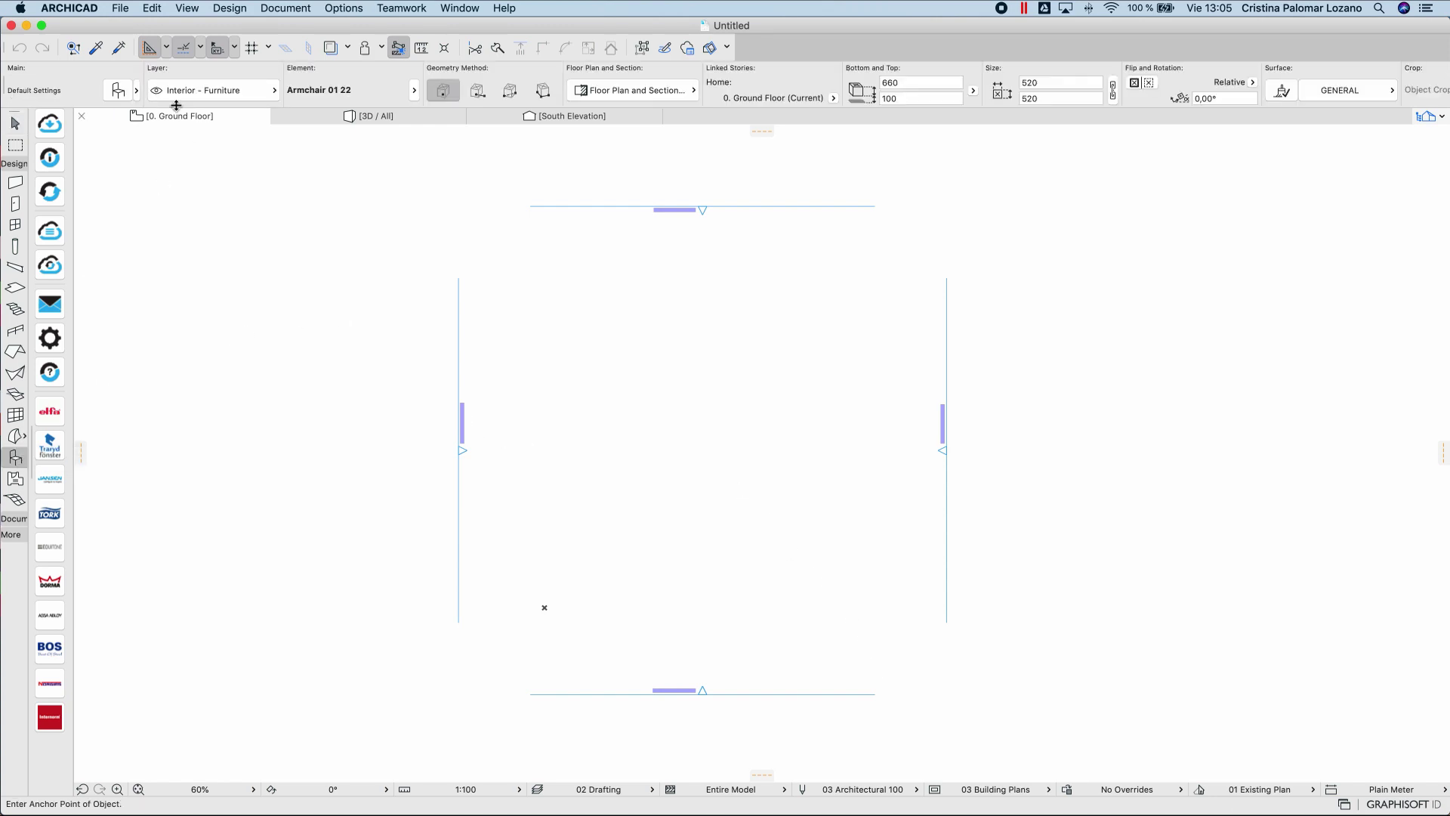
pyautogui.click(119, 91)
pyautogui.click(325, 182)
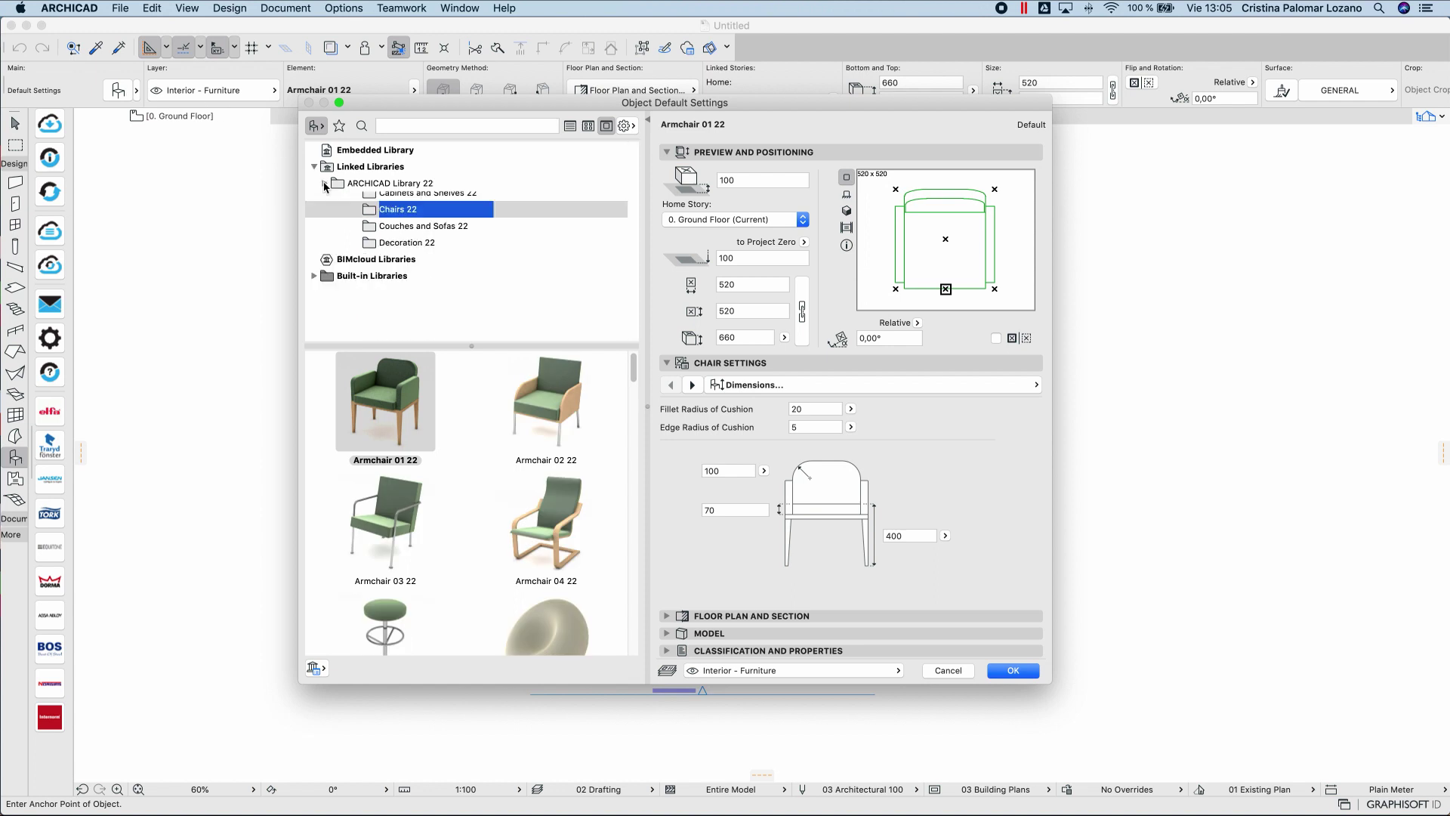
pyautogui.click(345, 151)
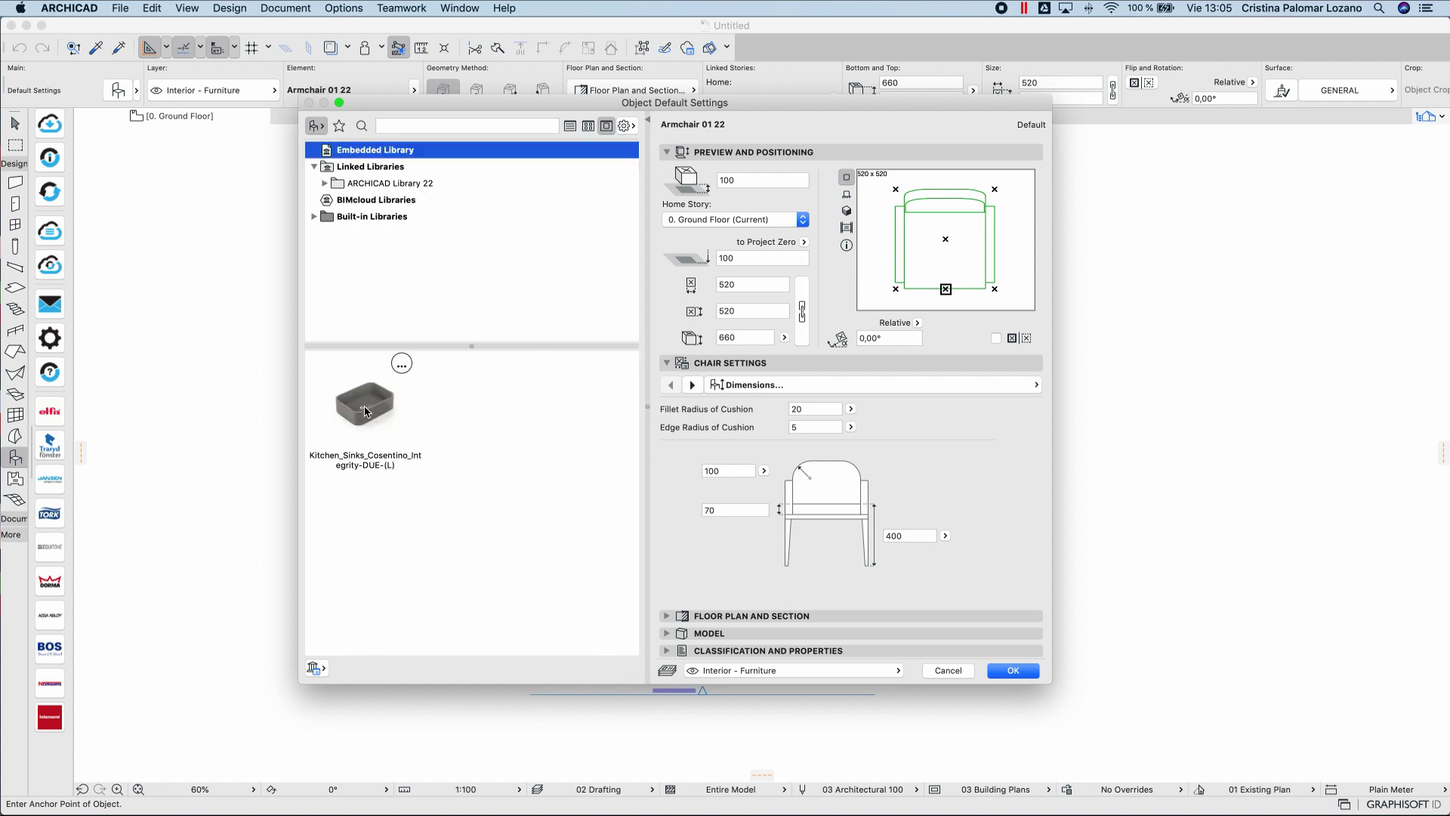
pyautogui.click(365, 411)
pyautogui.click(1012, 671)
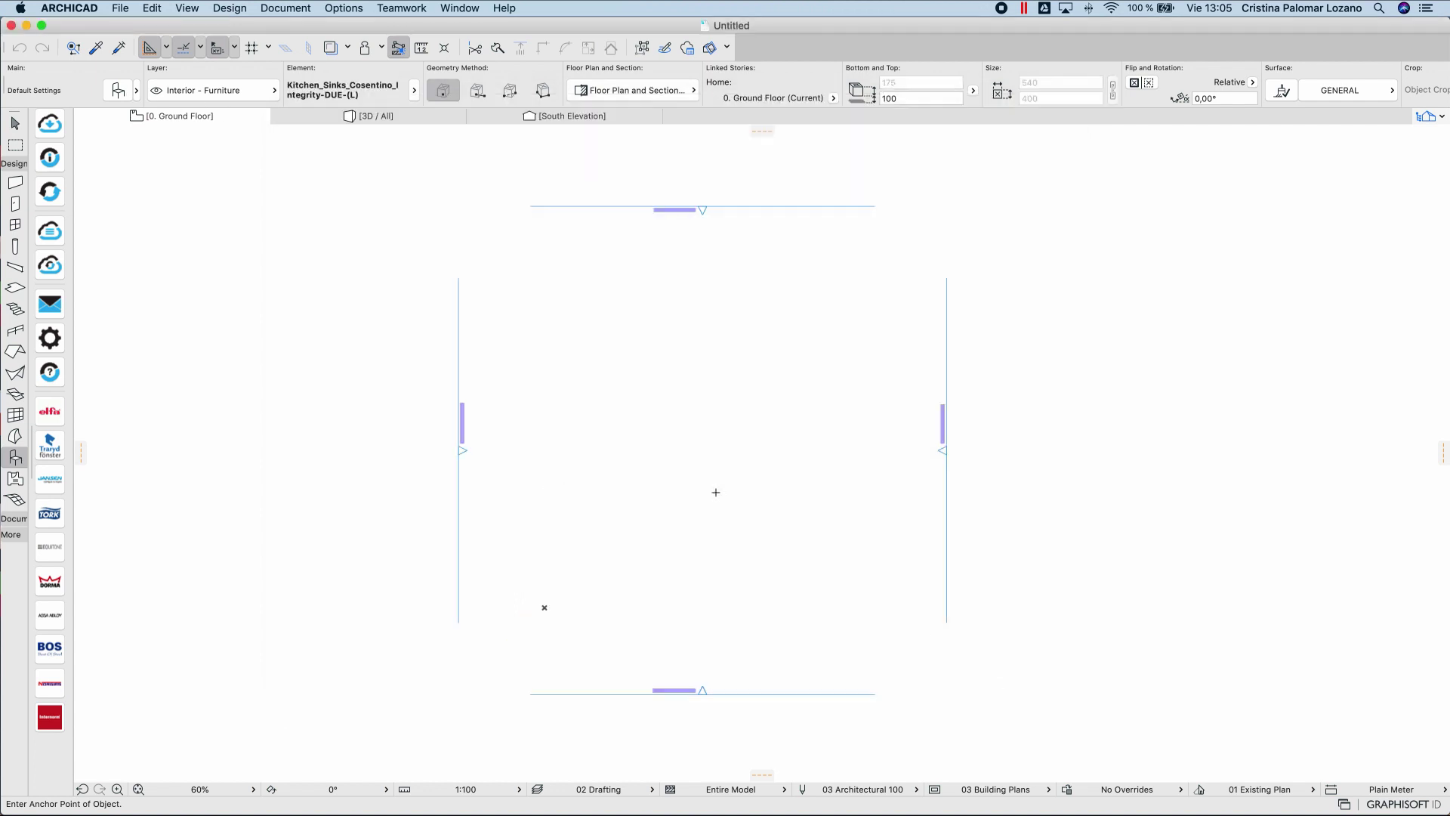
pyautogui.click(692, 431)
pyautogui.scroll(3, 691, 431)
pyautogui.press('shift')
pyautogui.scroll(5, 691, 431)
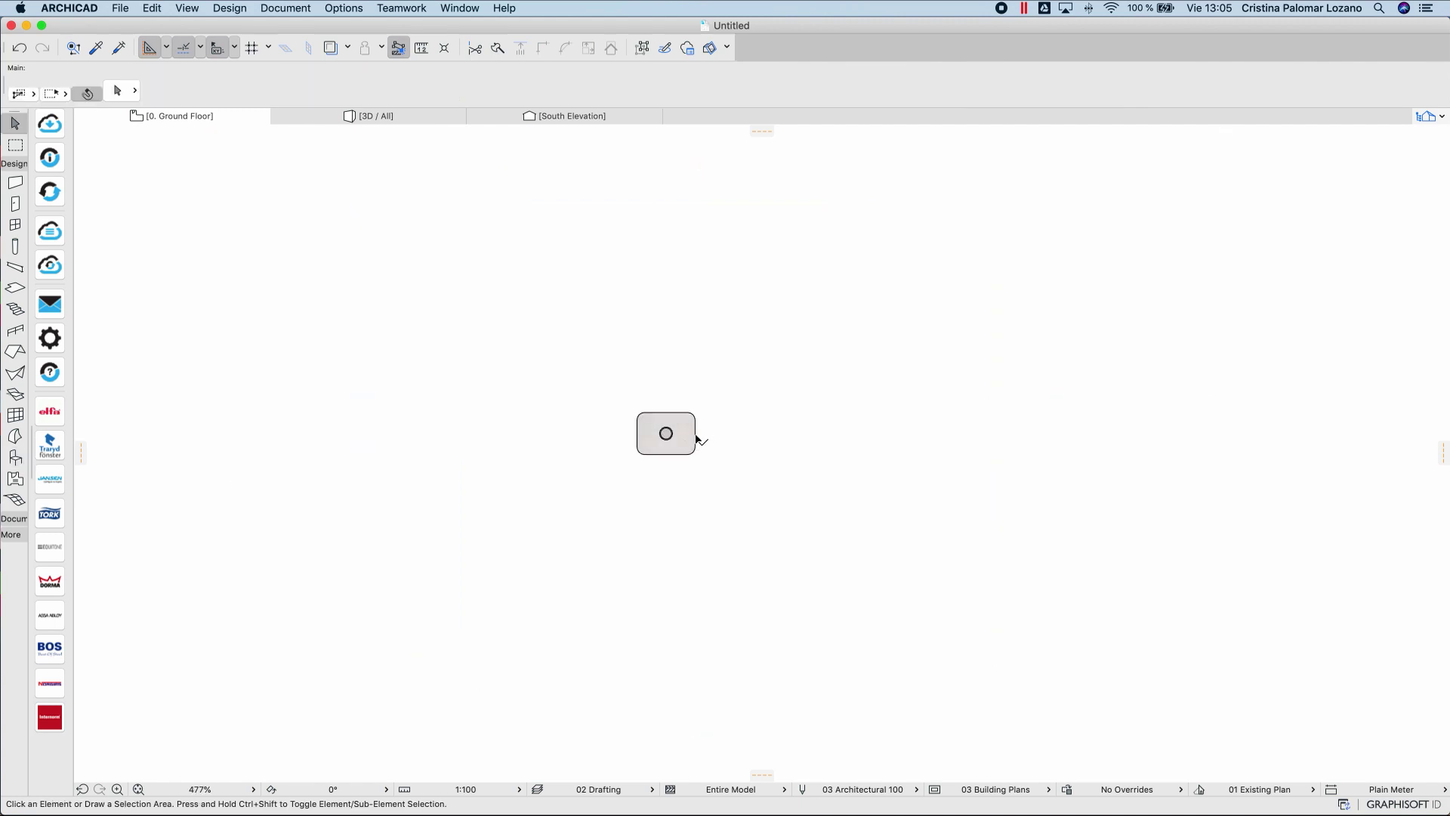
pyautogui.scroll(3, 694, 437)
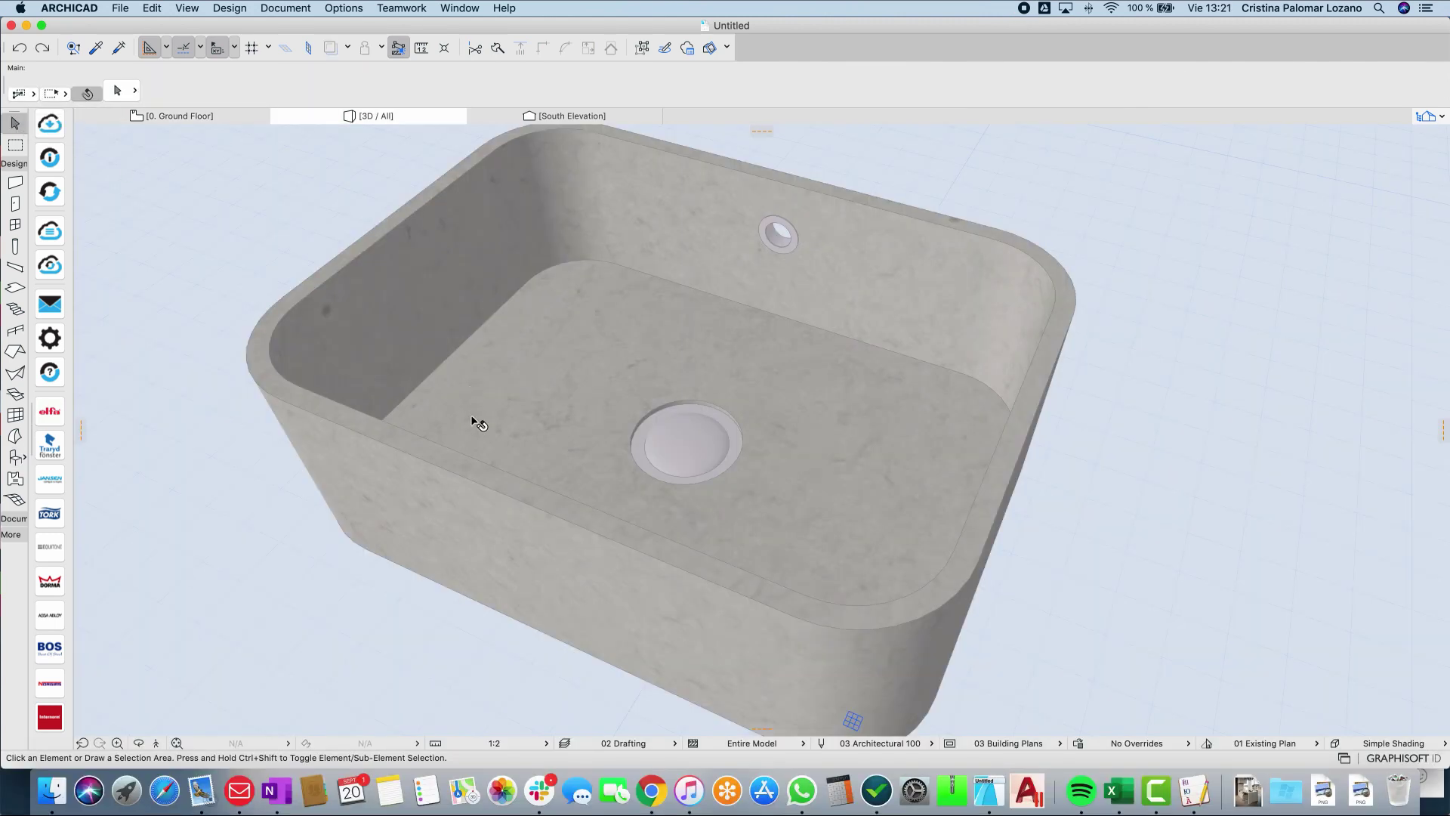
# - Give the sink Silestone Blanco Stellar colour, Suede finish and Line-in / Countertop installation
pyautogui.click(474, 476)
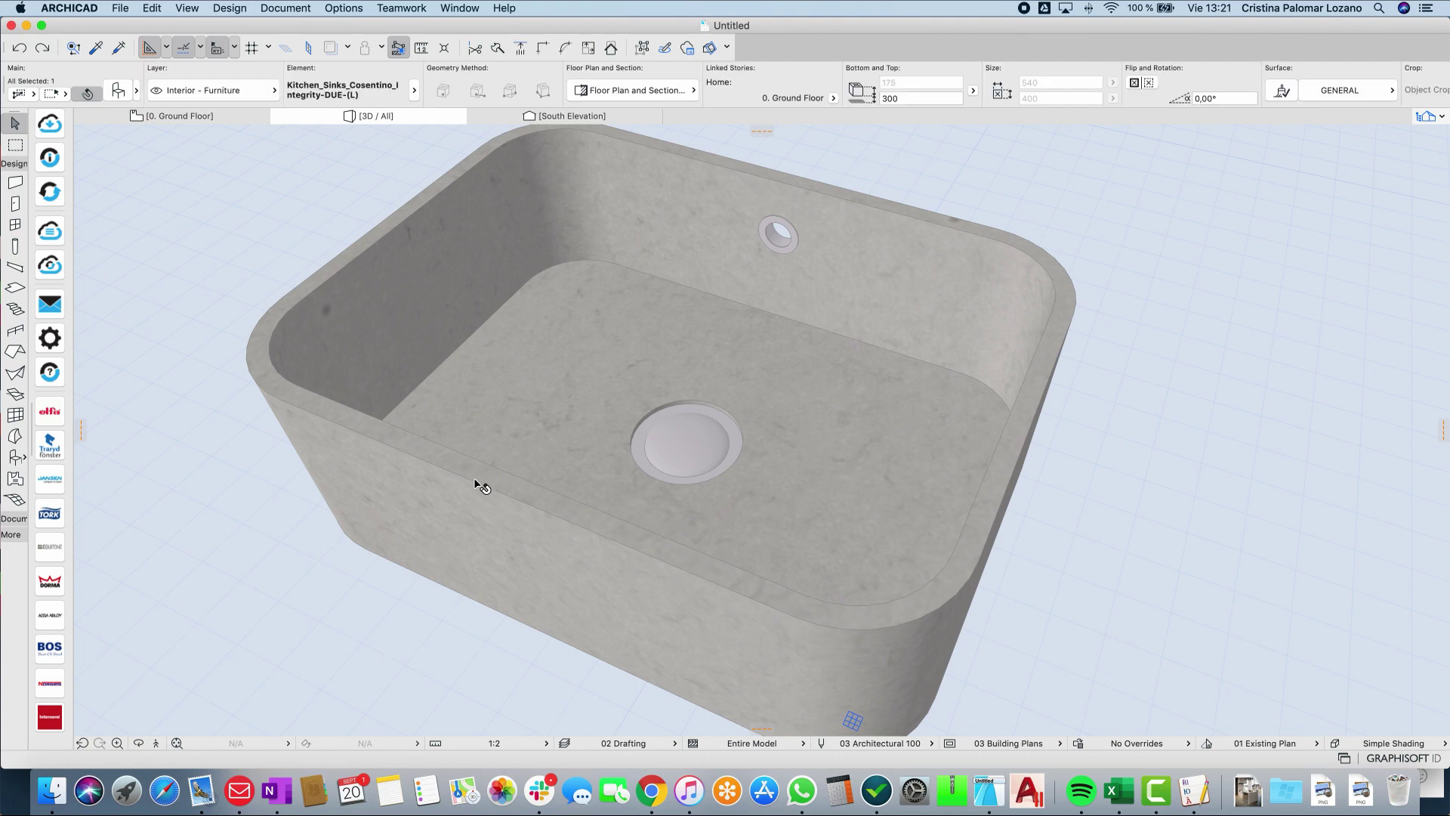
pyautogui.rightClick(506, 454)
pyautogui.click(542, 456)
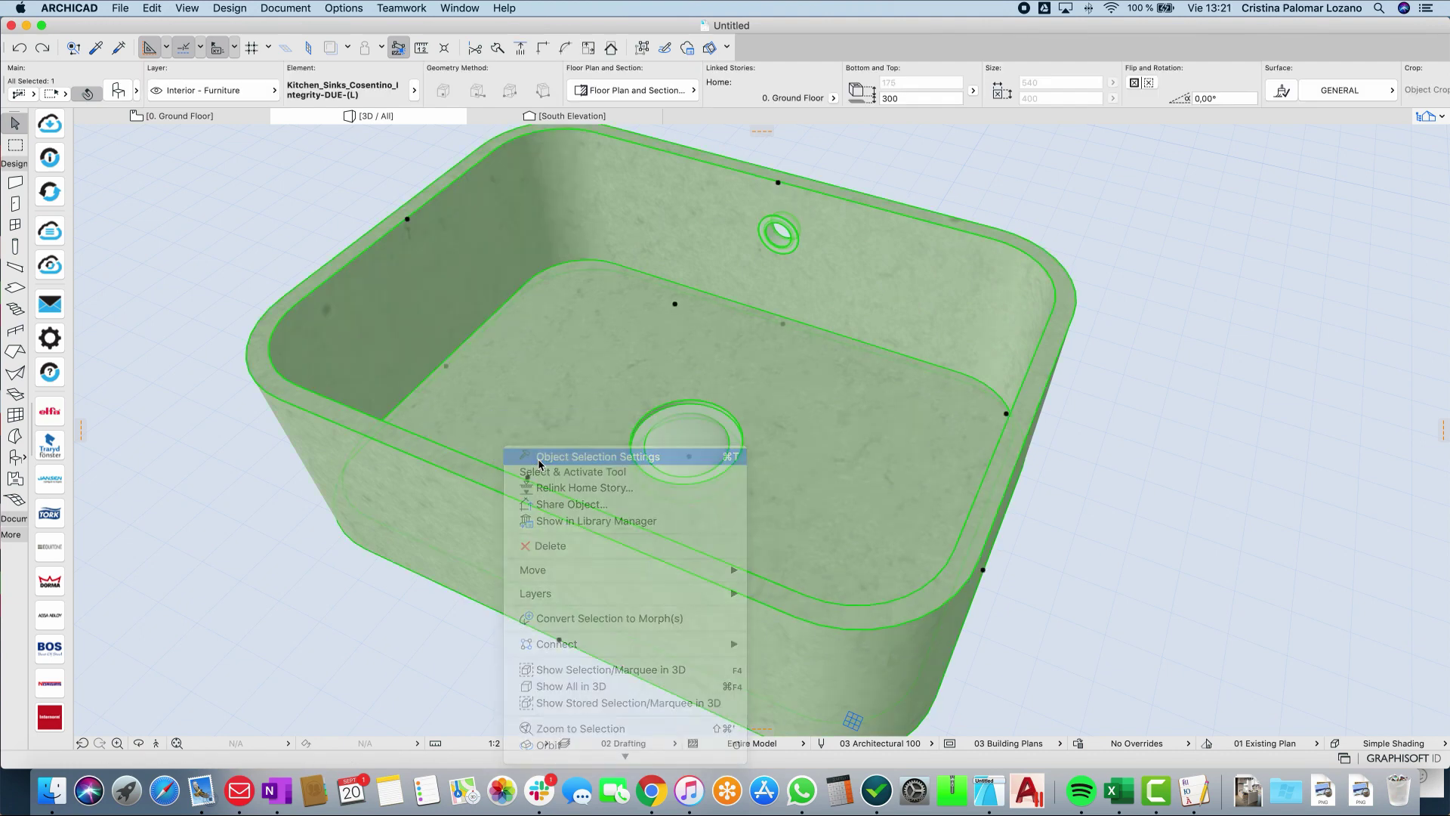
pyautogui.click(972, 454)
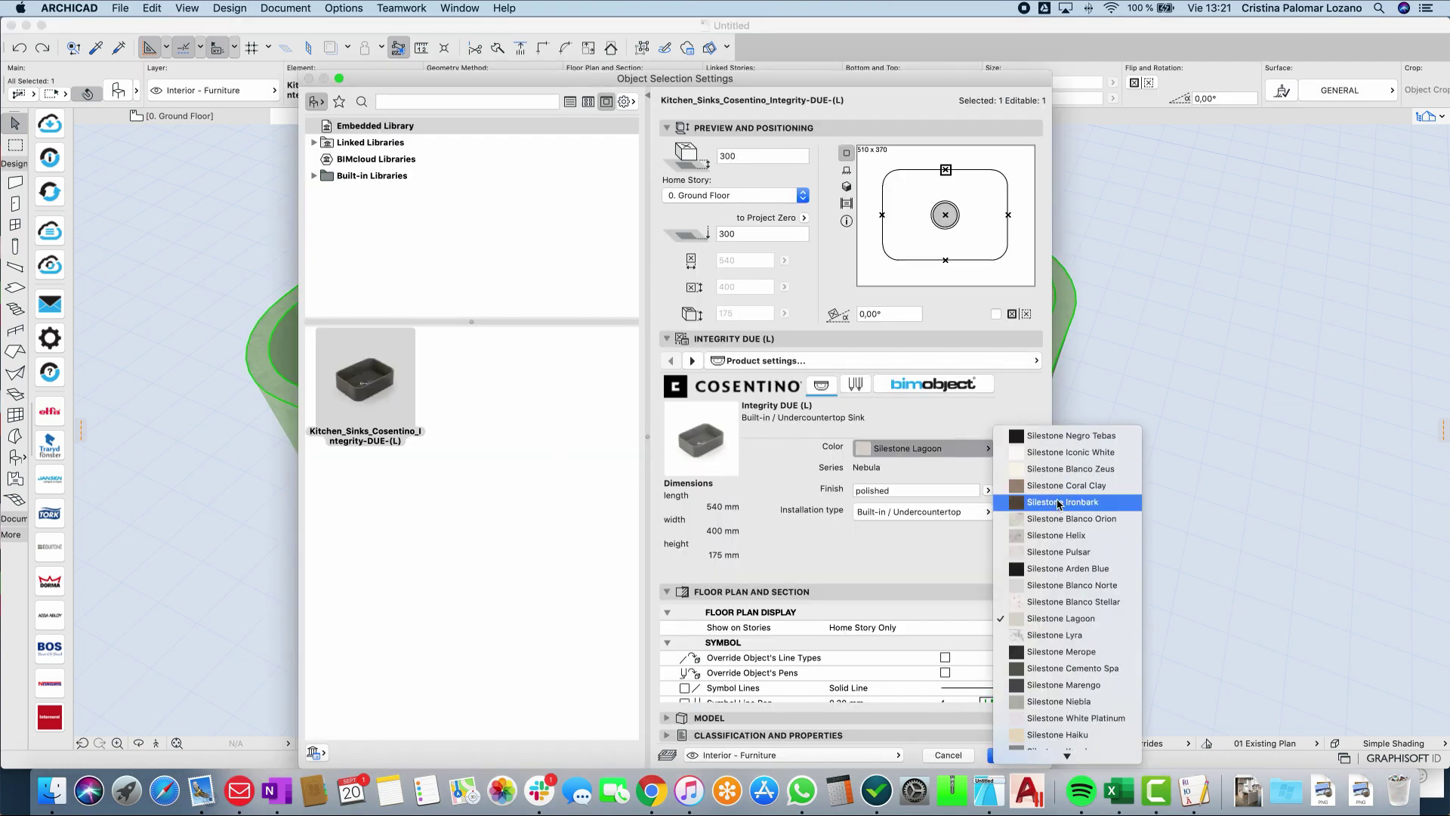
pyautogui.click(1089, 423)
pyautogui.click(994, 491)
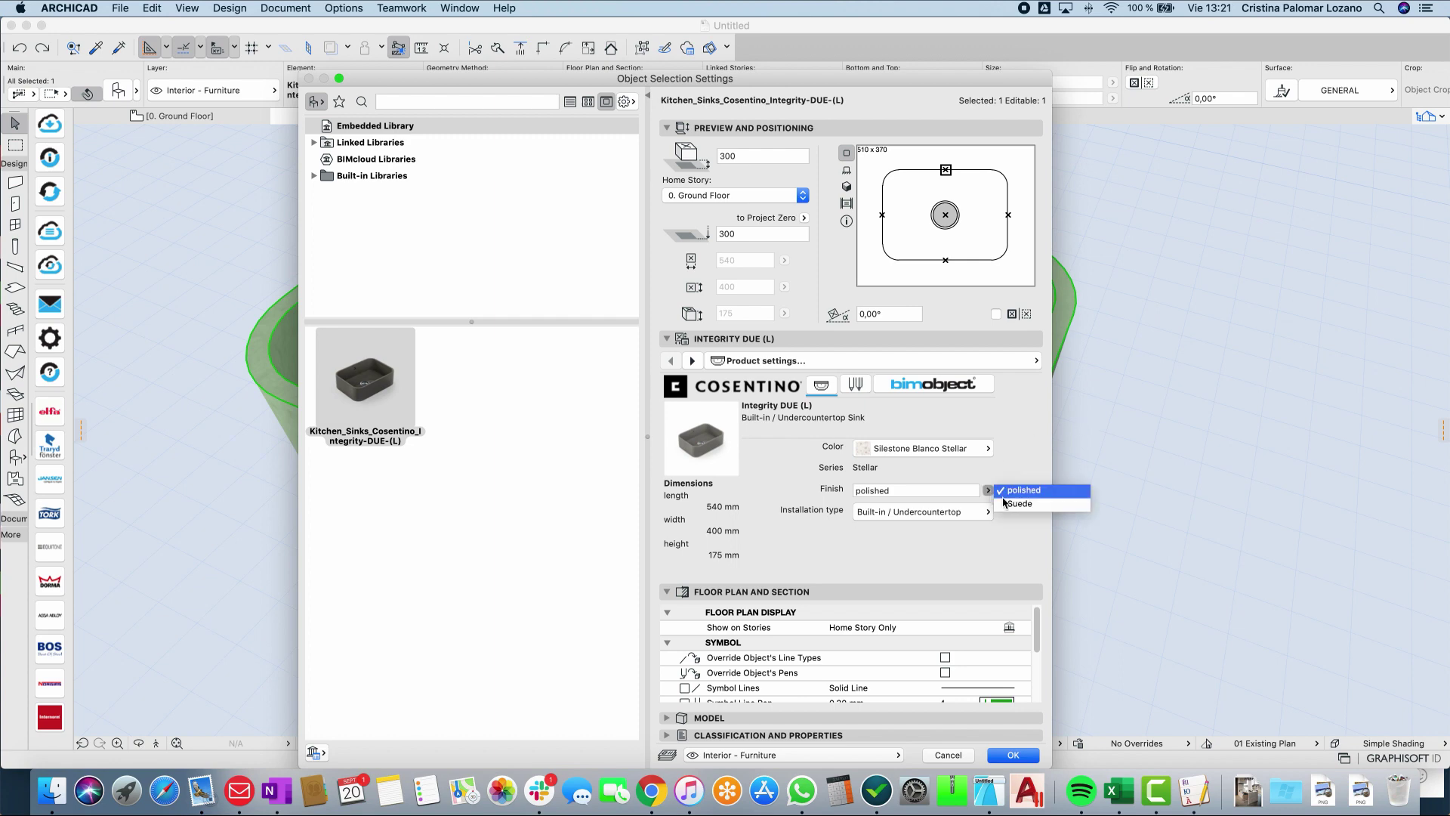
pyautogui.click(986, 512)
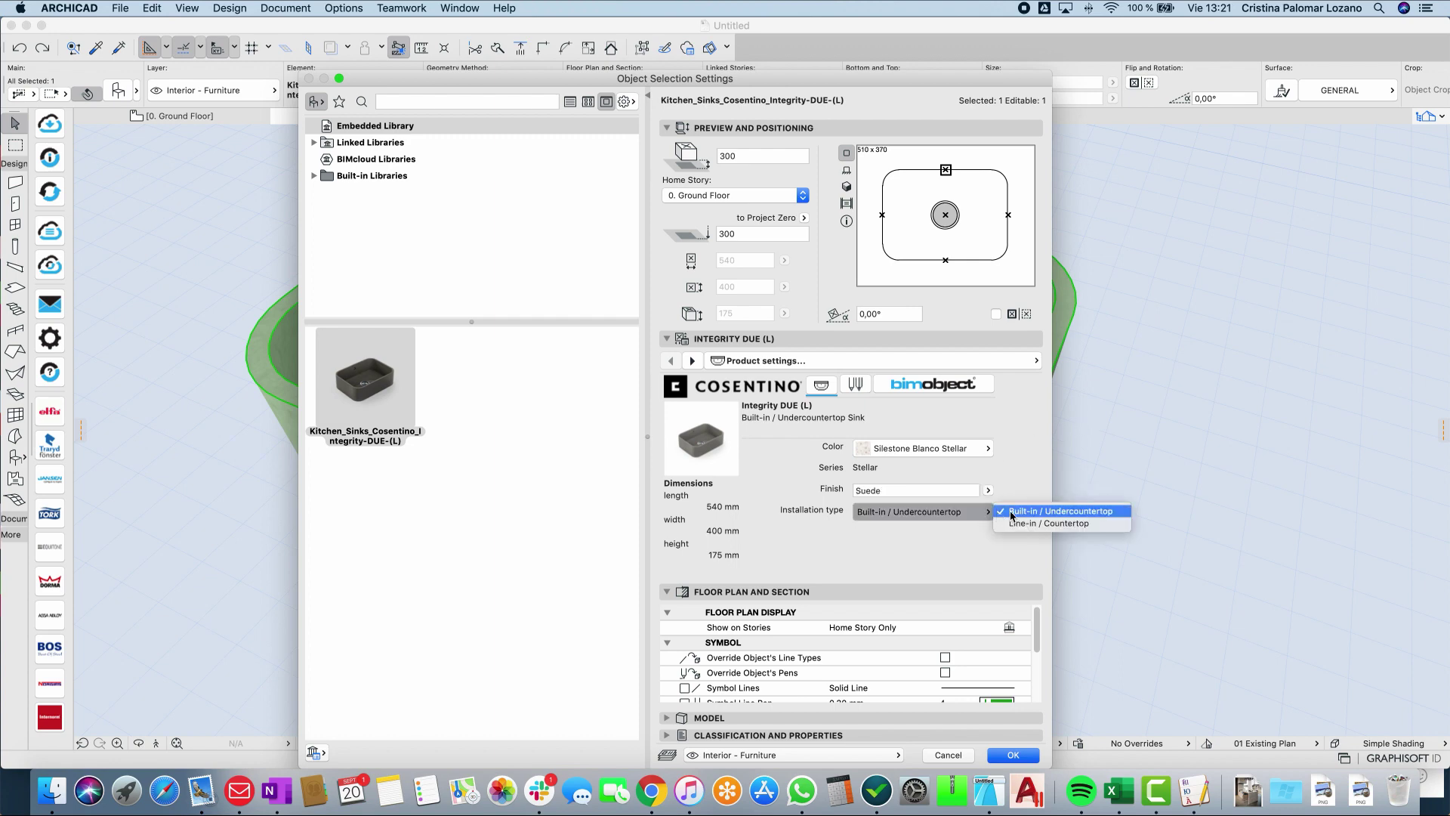
pyautogui.click(1039, 528)
pyautogui.click(1013, 756)
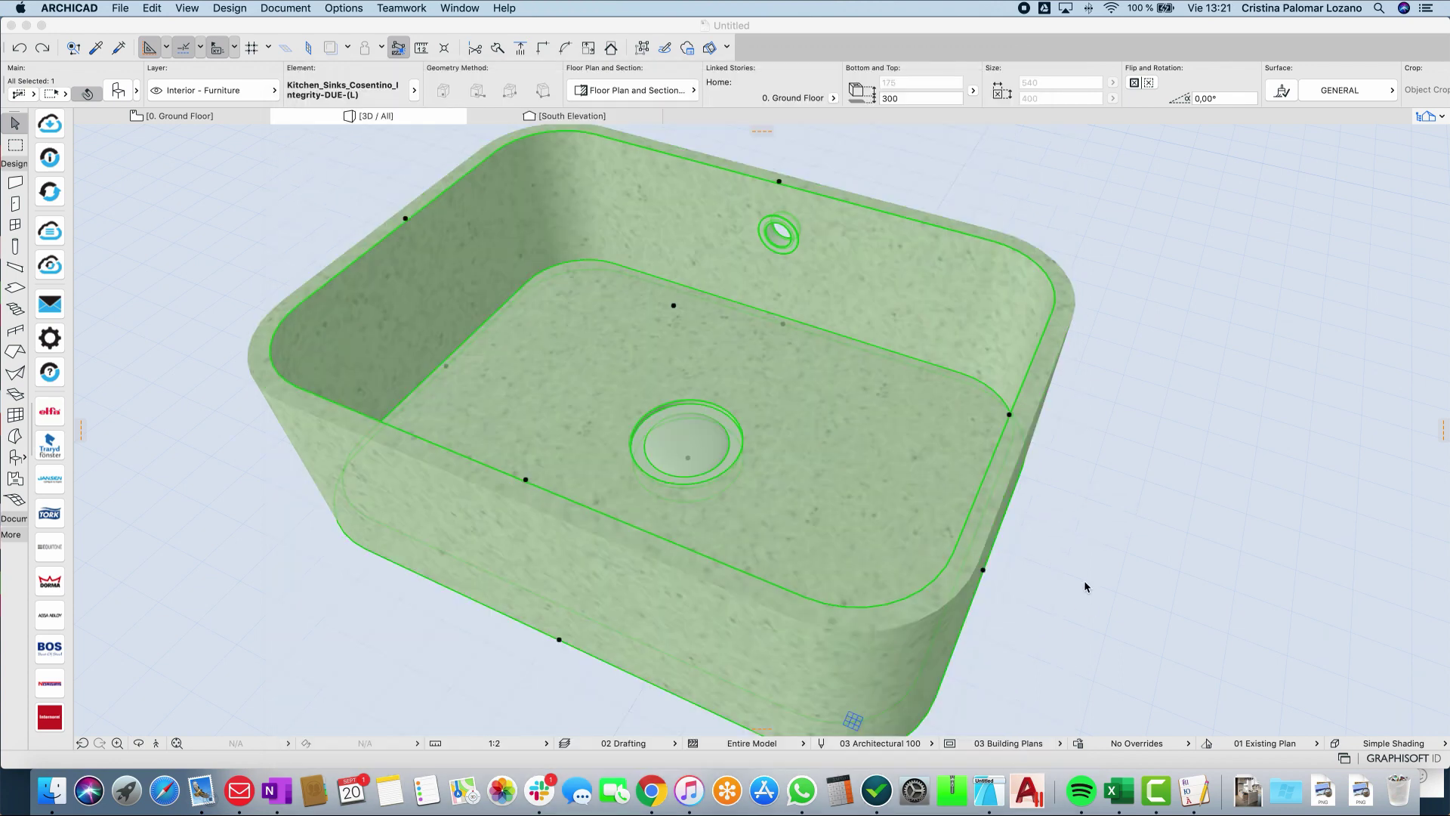
# - Review the sink's bimobject manufacturer information in its settings
pyautogui.rightClick(982, 611)
pyautogui.click(981, 616)
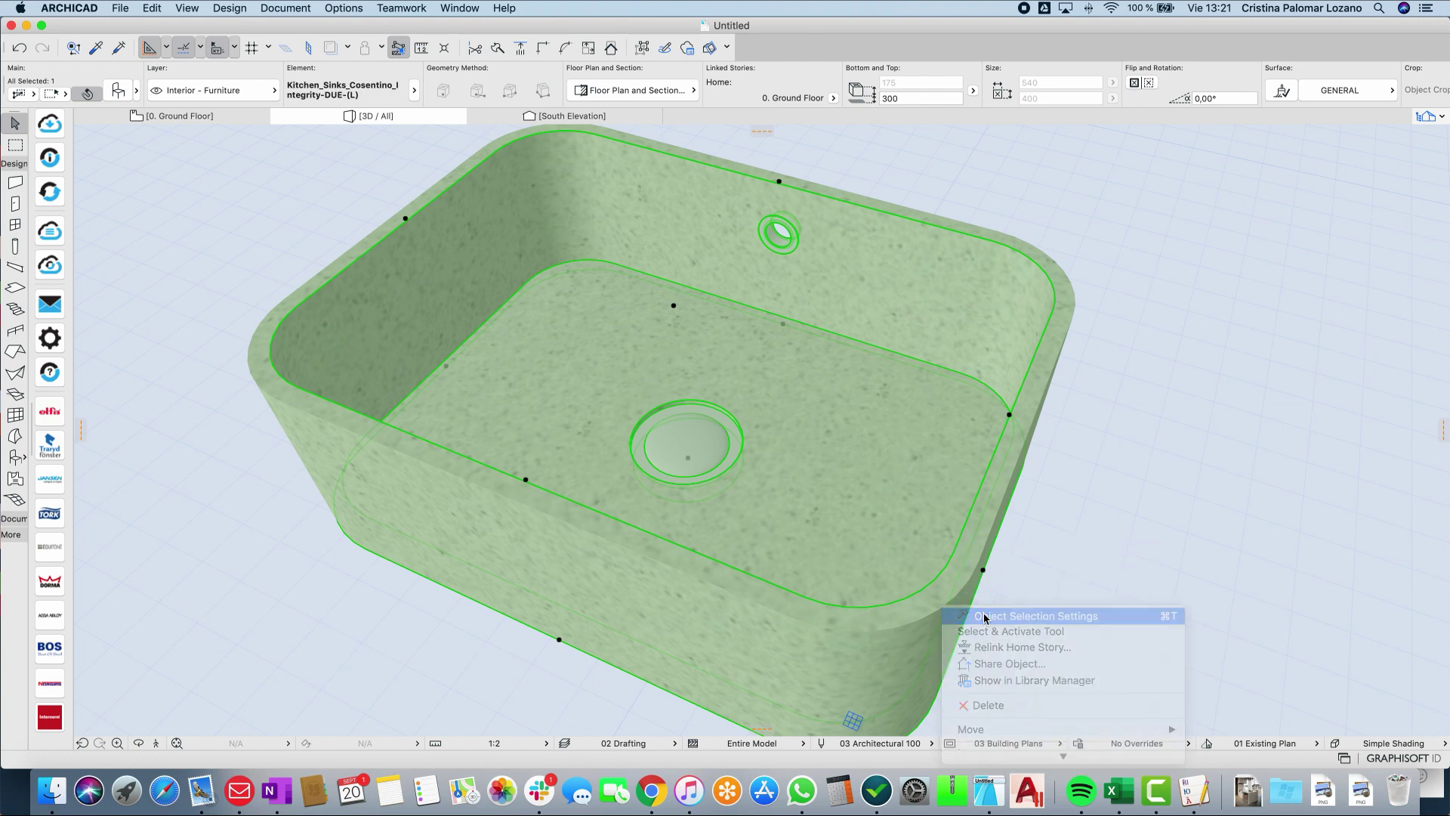
pyautogui.click(968, 388)
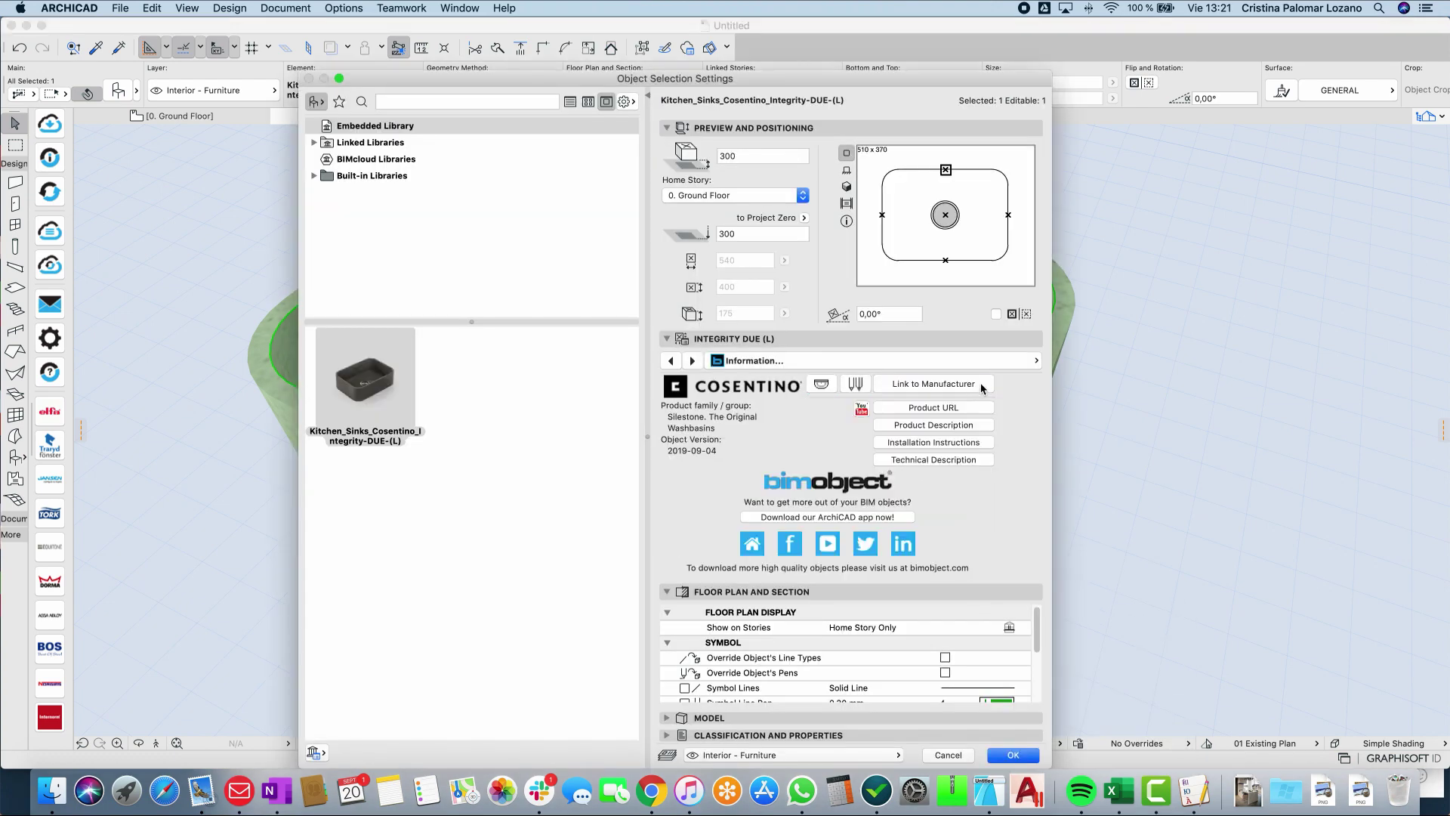
pyautogui.click(1007, 754)
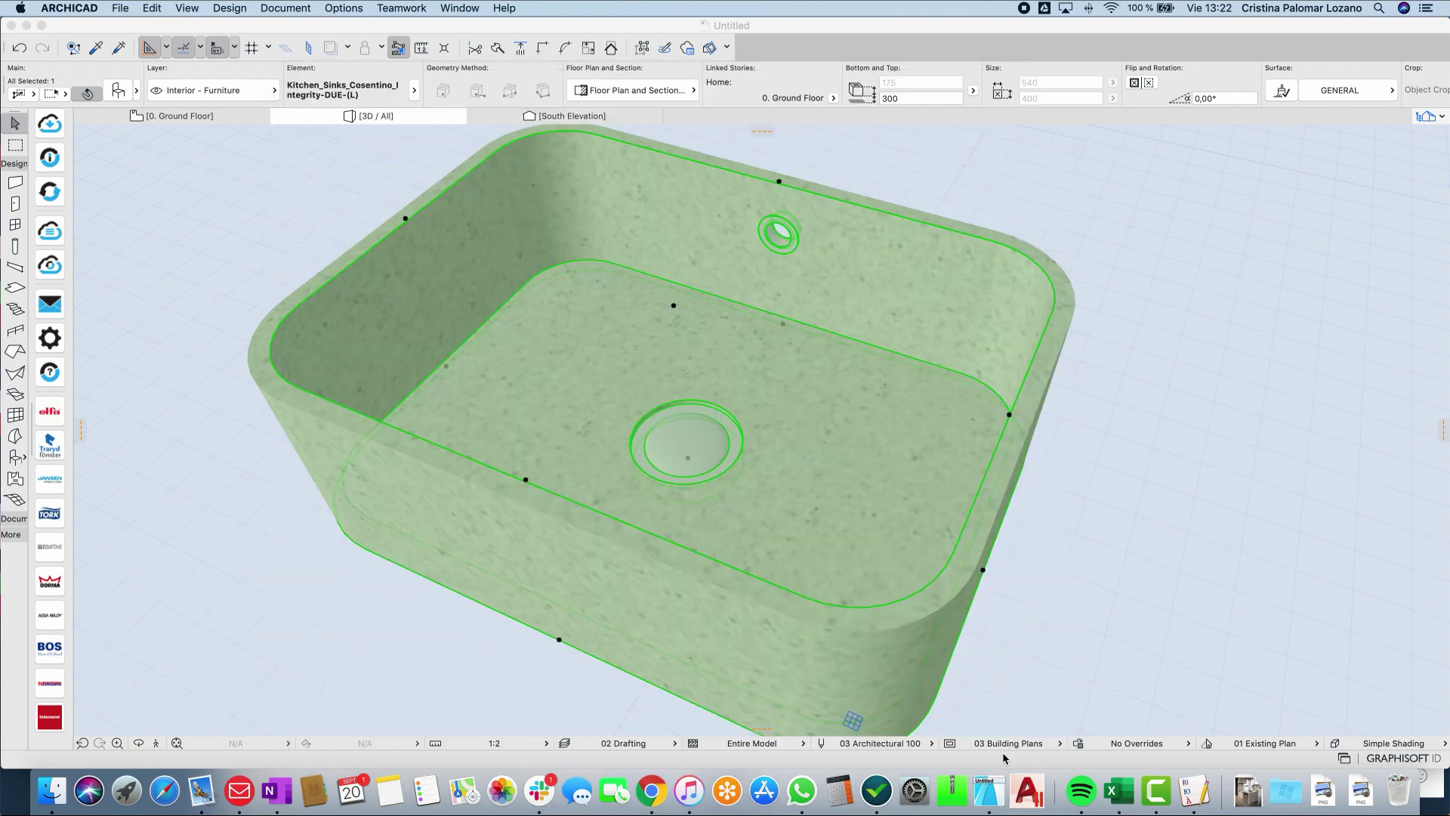
# - Sign in to the BIMobject ARCHICAD add-in and search the catalogue for Cosentino
pyautogui.click(999, 689)
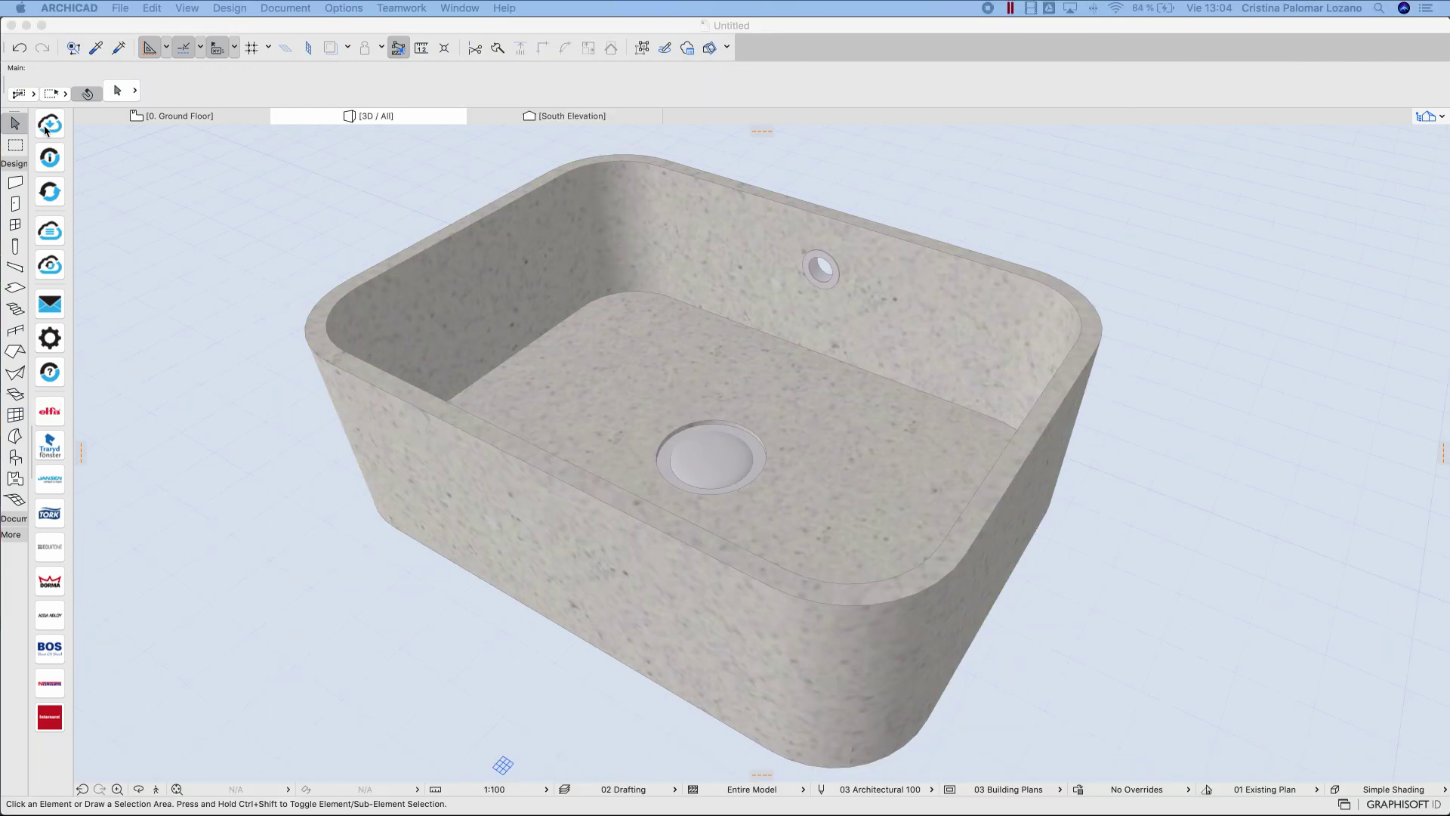
pyautogui.click(47, 127)
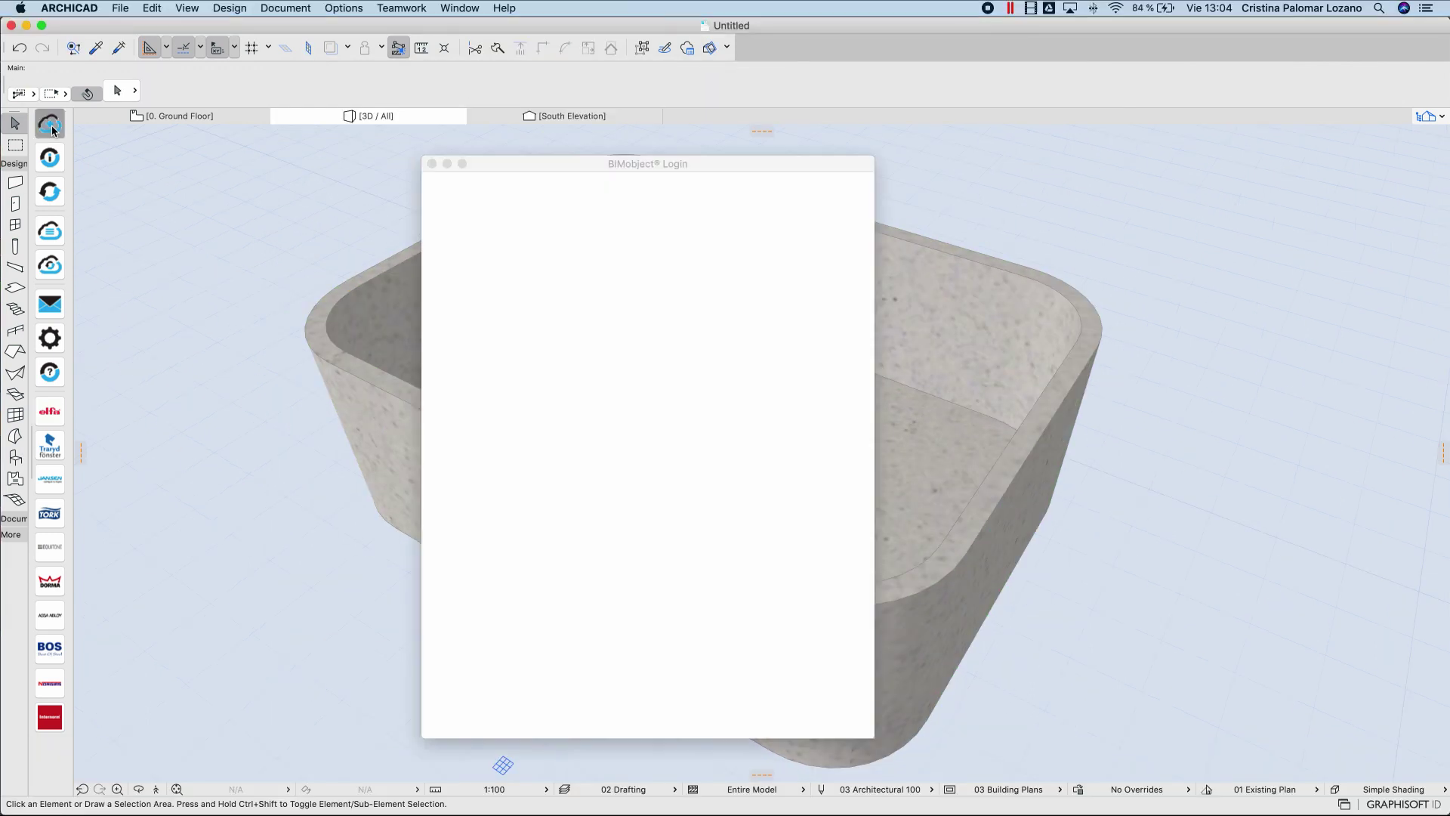
pyautogui.click(647, 446)
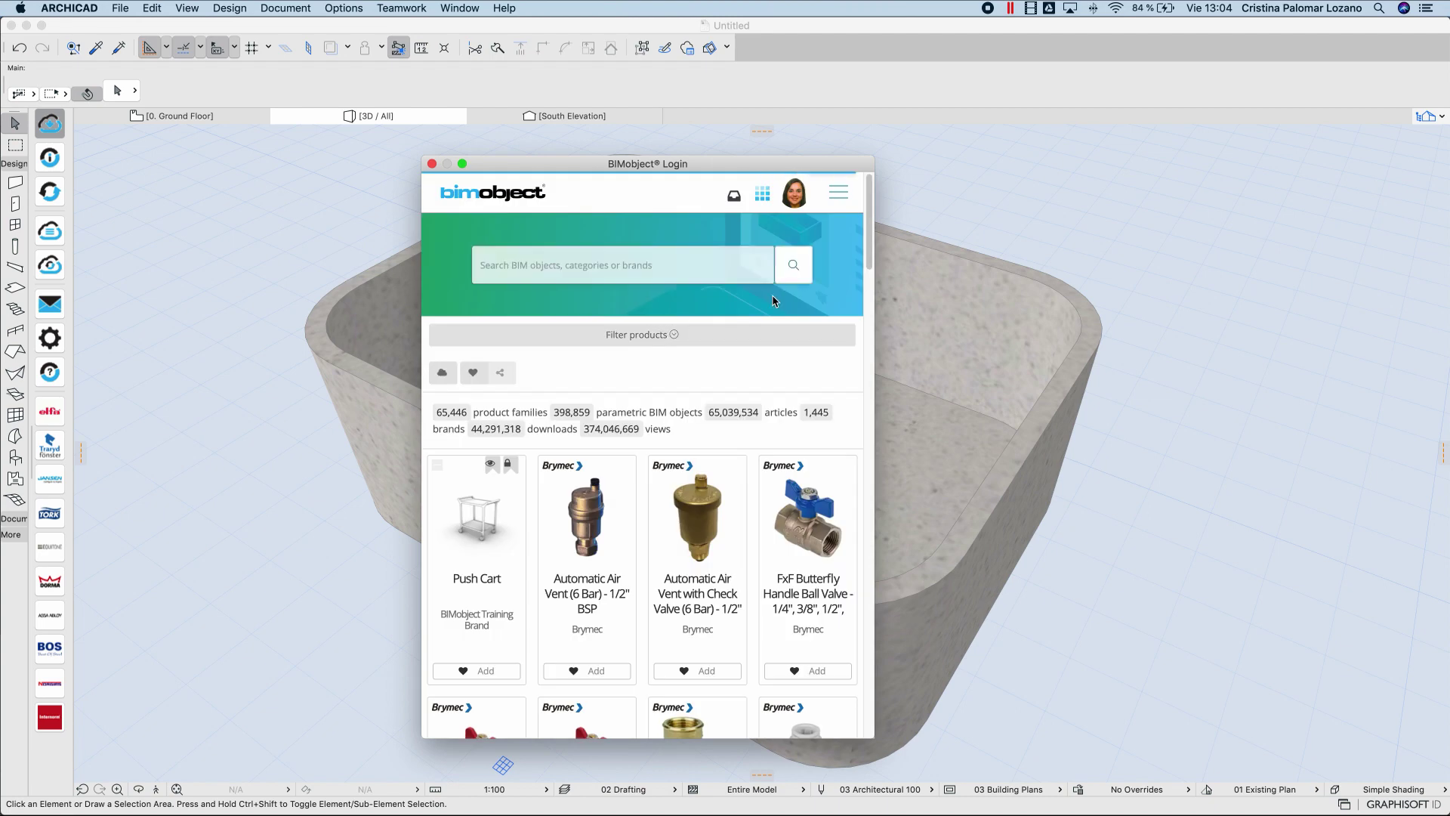
pyautogui.click(675, 267)
pyautogui.write('Cosentino')
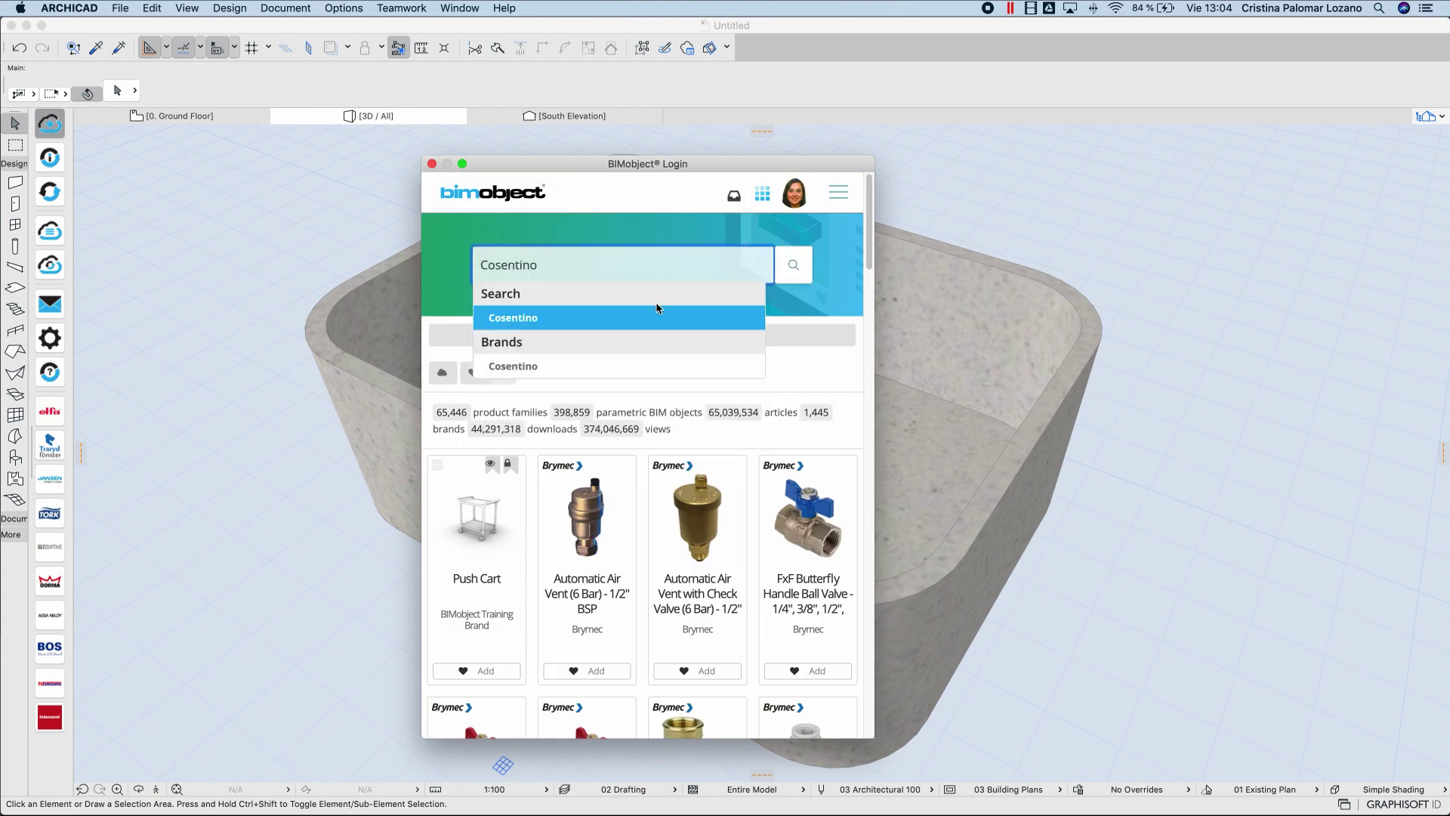
pyautogui.click(658, 307)
pyautogui.scroll(-5, 824, 396)
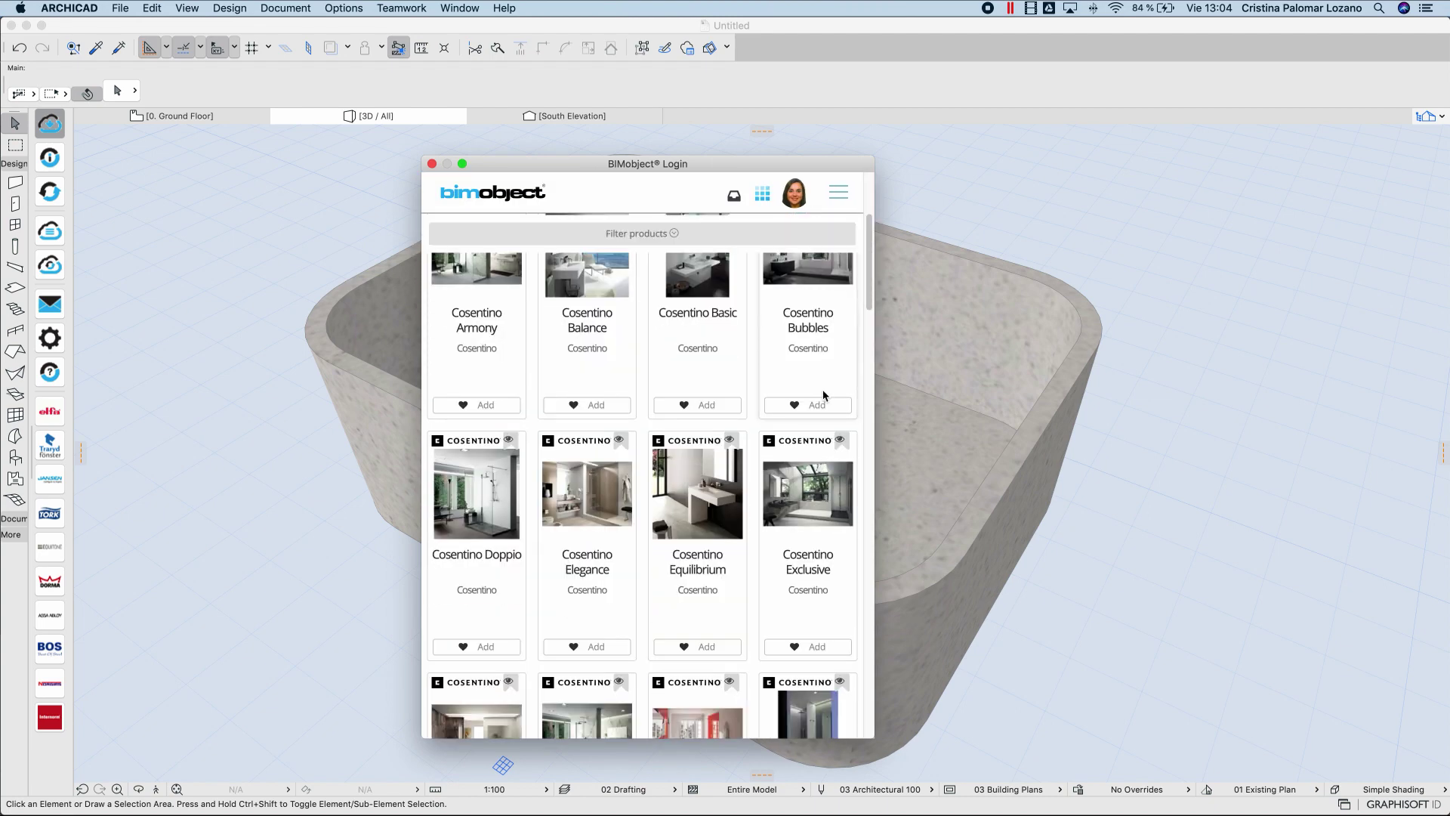